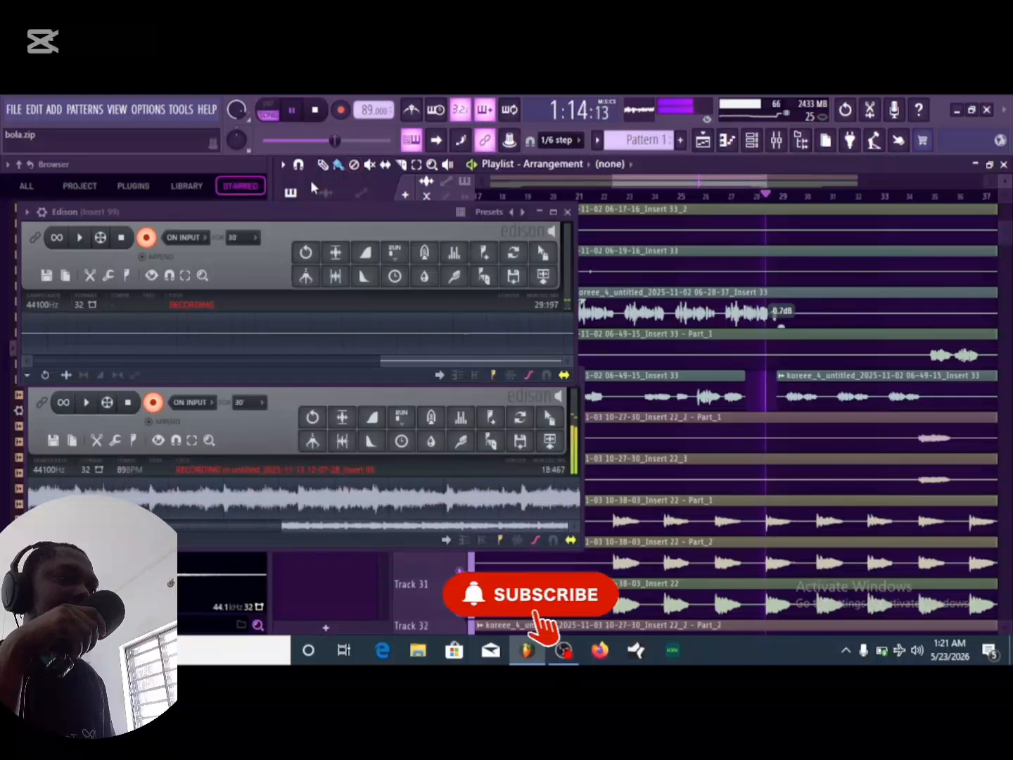
Pause the song playback and minimize both Edison windows to uncover the playlist.
left_click(293, 110)
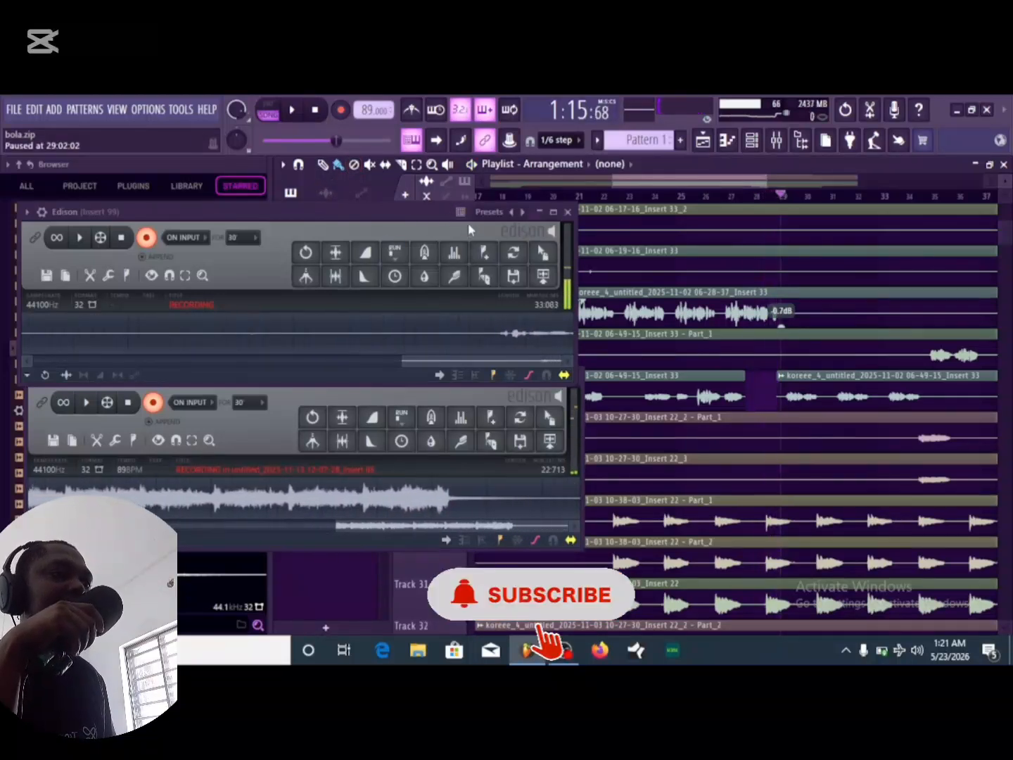
left_click(540, 212)
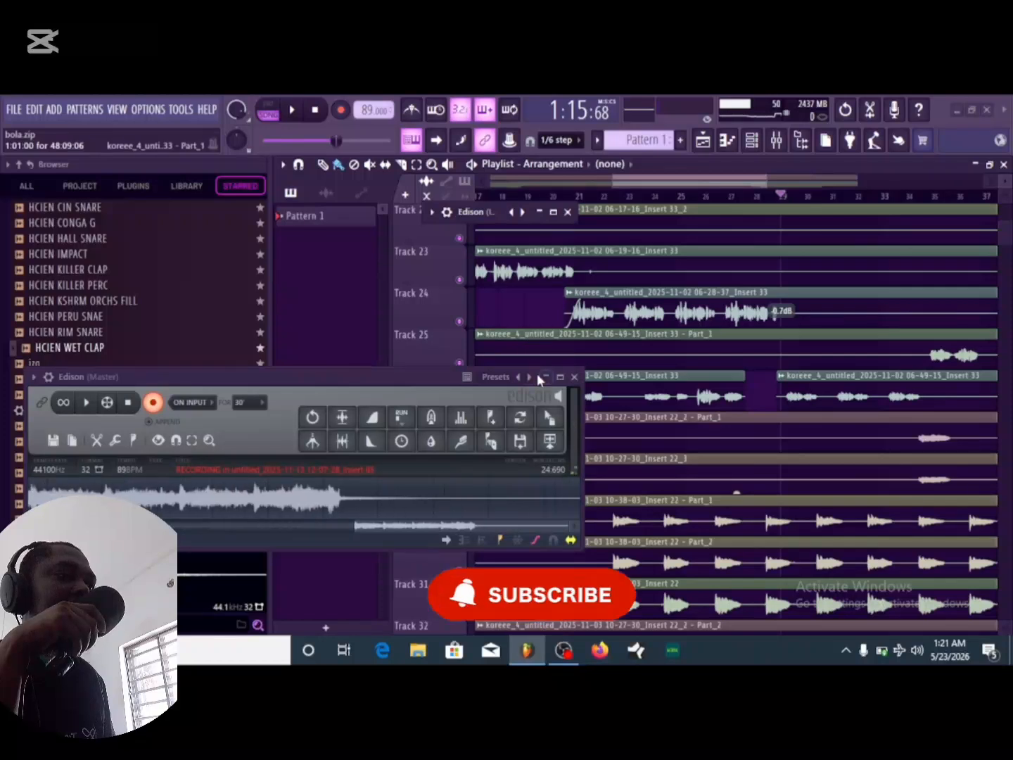
left_click(560, 377)
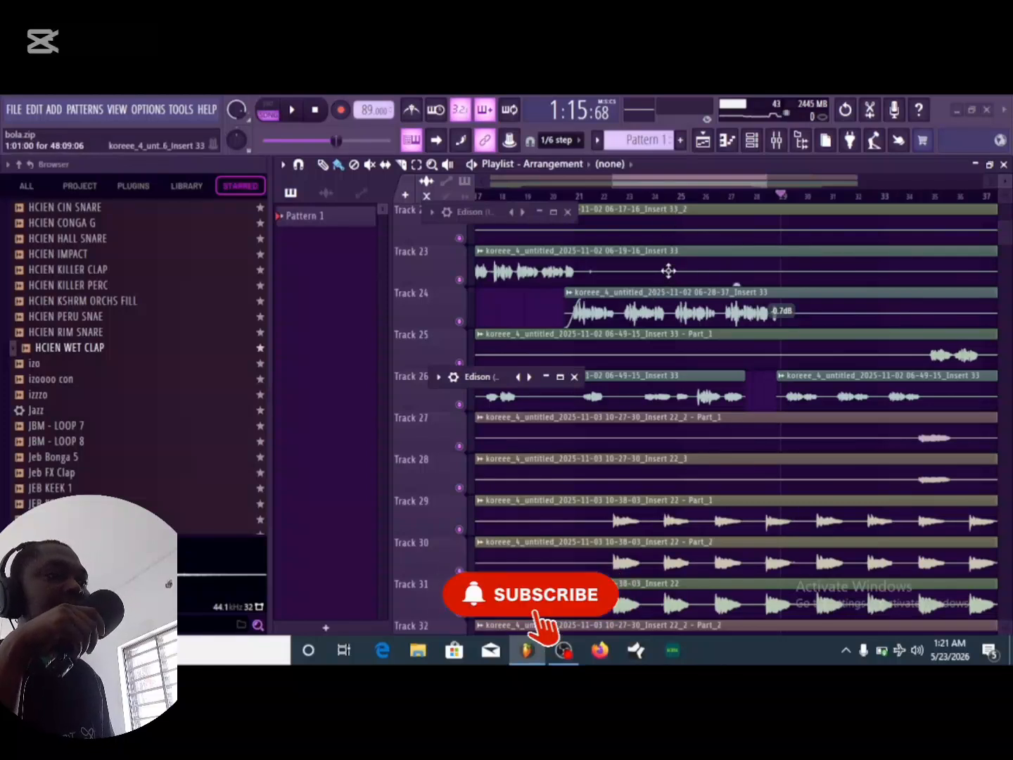
Look over the playlist's recorded audio clips from Track 20 down to Track 36.
scroll(664, 278, "down", 1)
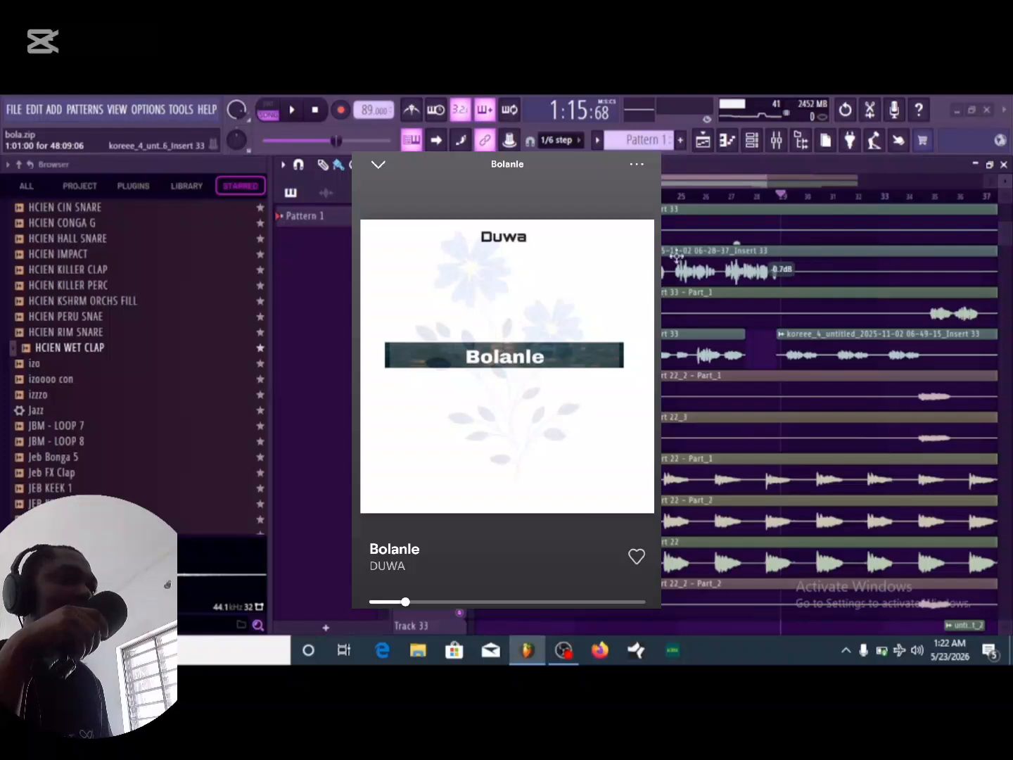
scroll(673, 315, "down", 5)
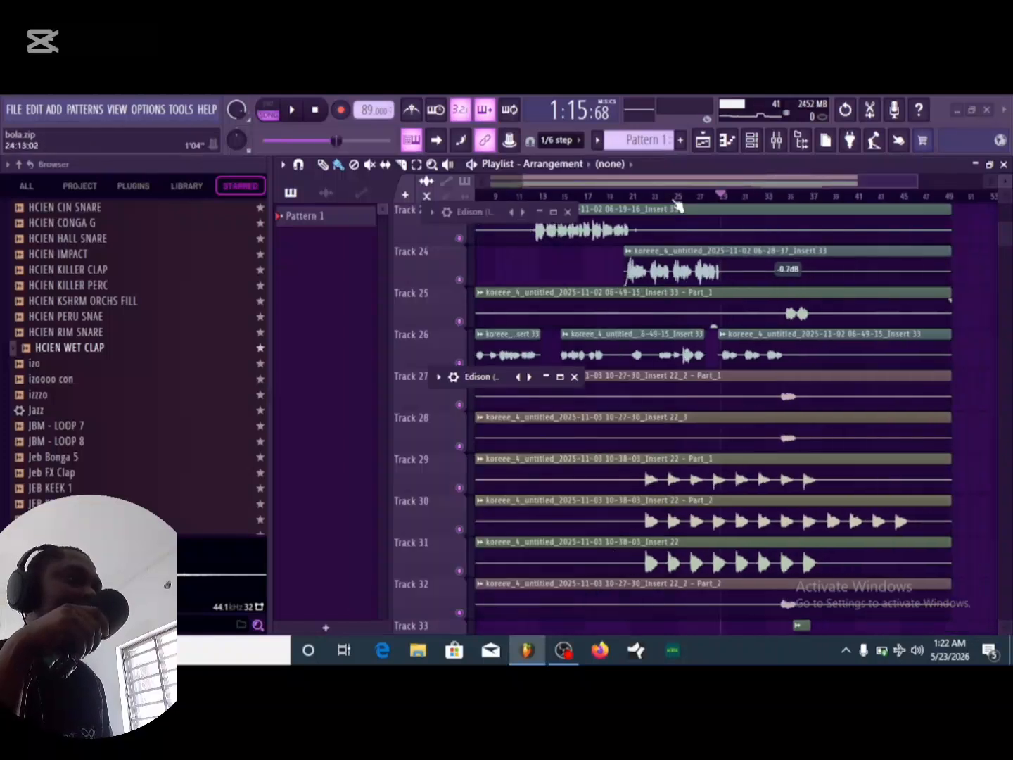
scroll(672, 315, "up", 5)
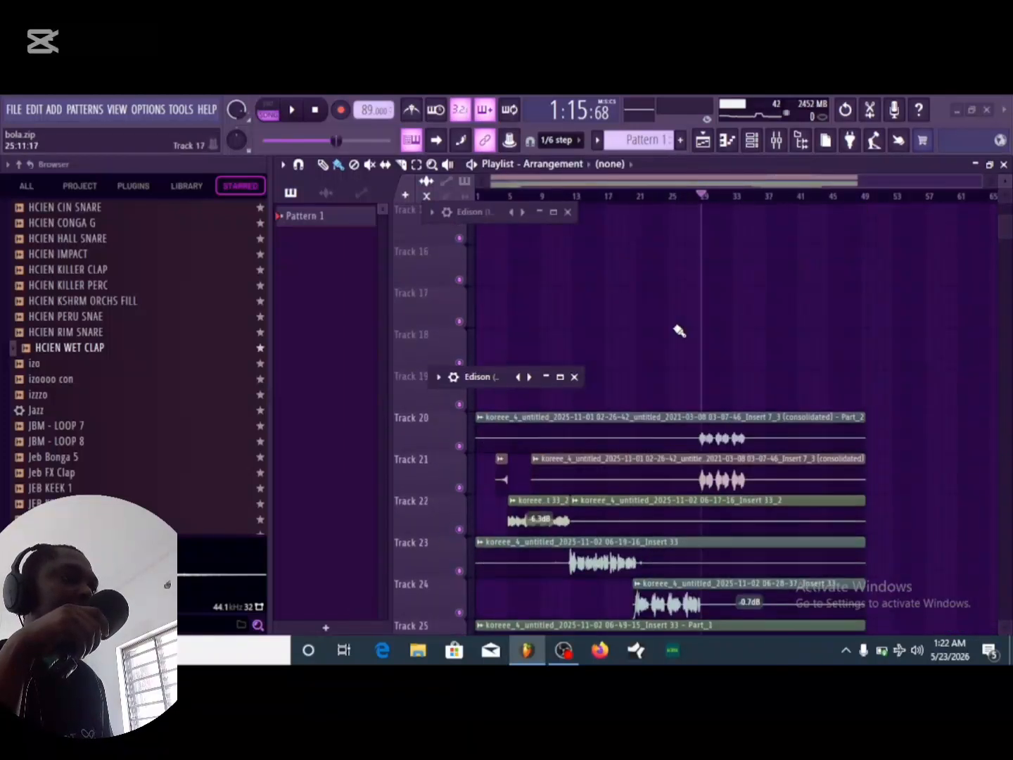
scroll(672, 327, "down", 4)
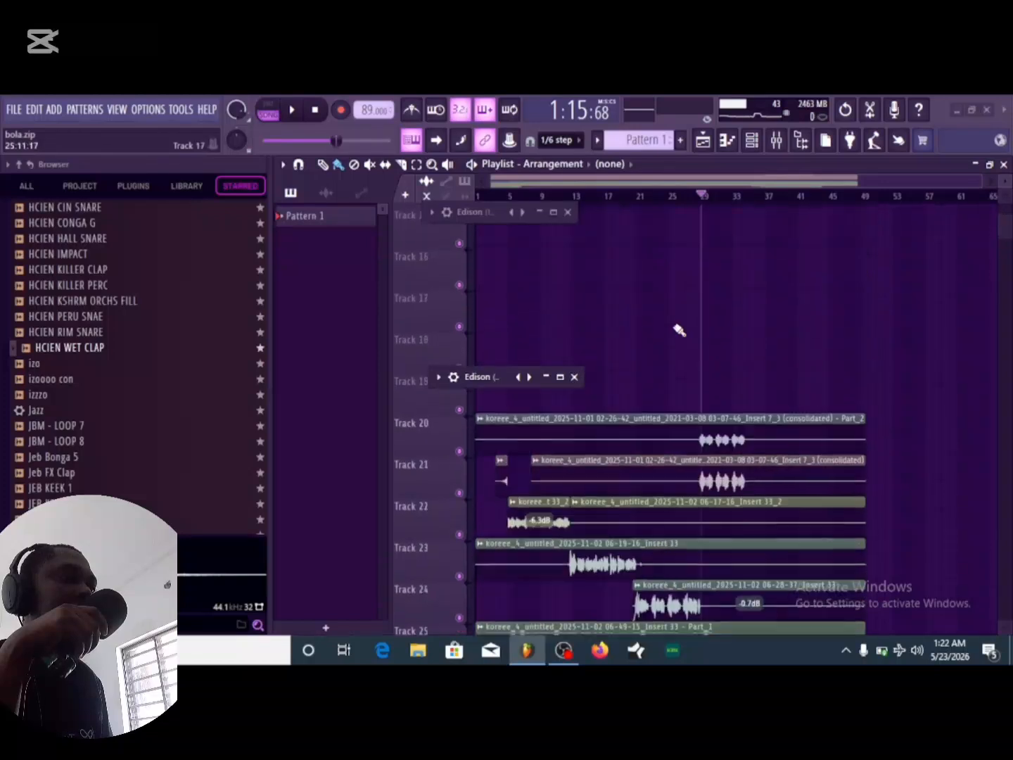
scroll(673, 324, "down", 3)
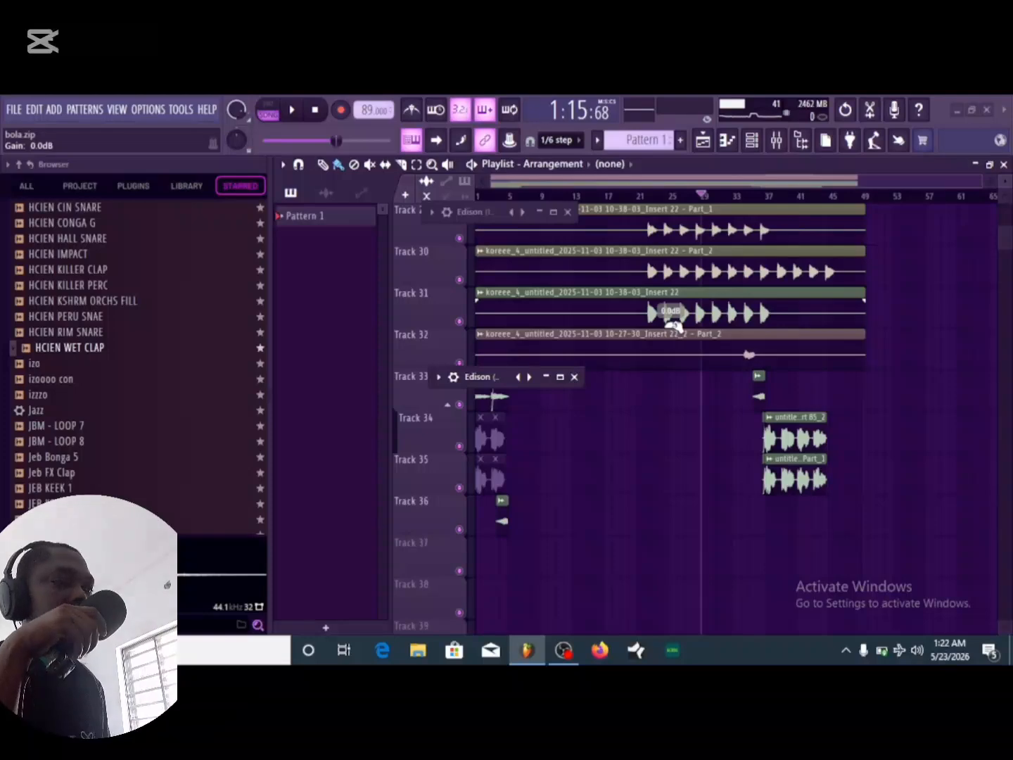
scroll(624, 268, "up", 4, "ctrl")
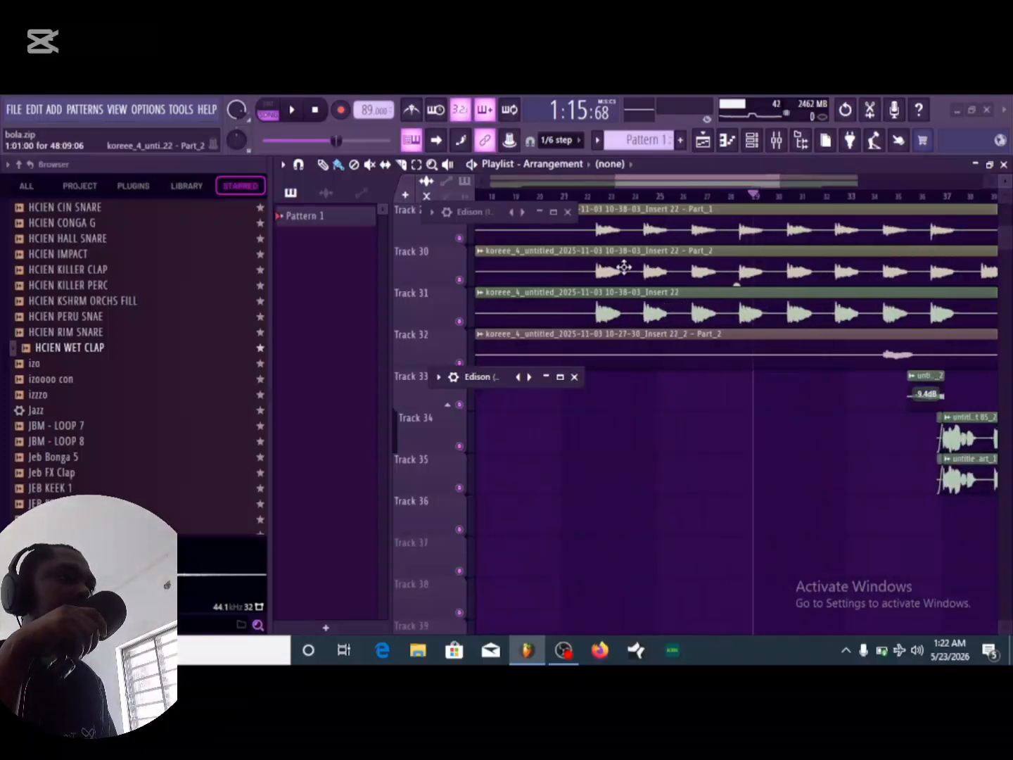
scroll(624, 268, "up", 3)
scroll(623, 266, "down", 2)
scroll(623, 266, "up", 2)
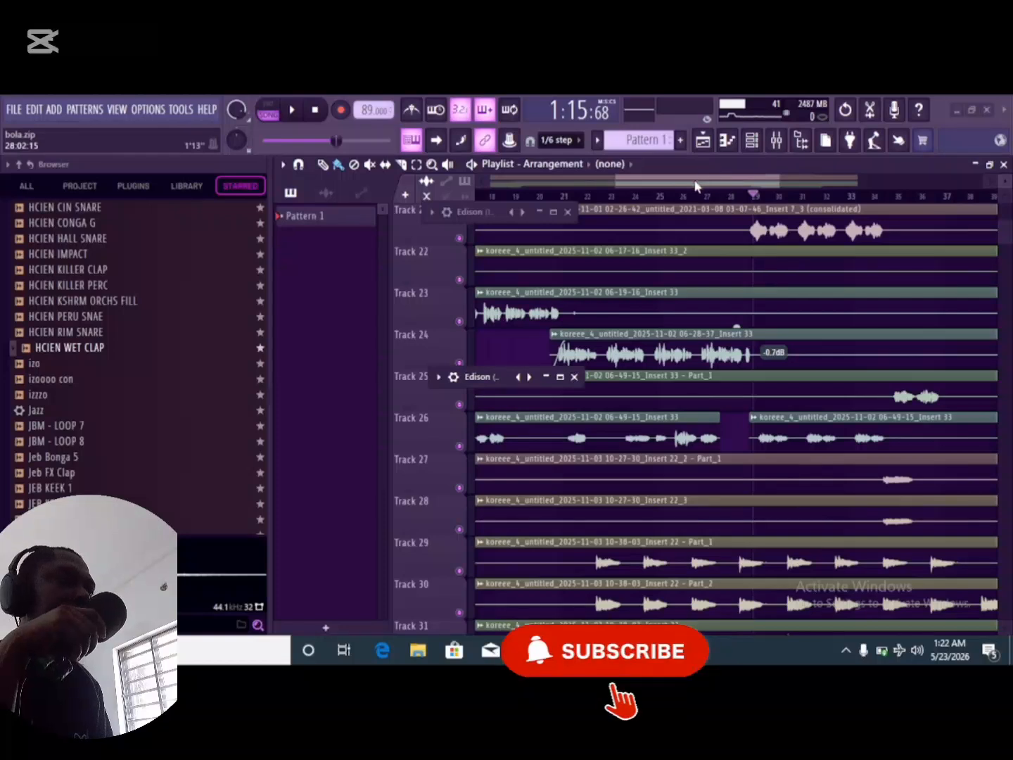
scroll(726, 188, "down", 5)
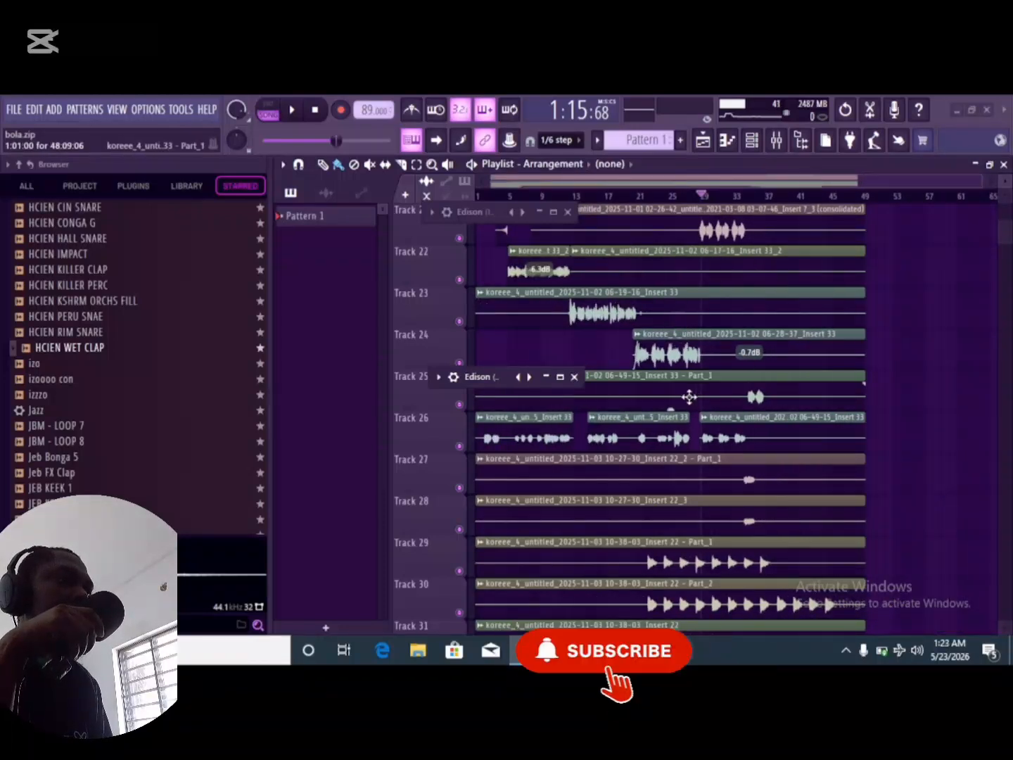
scroll(679, 380, "down", 5)
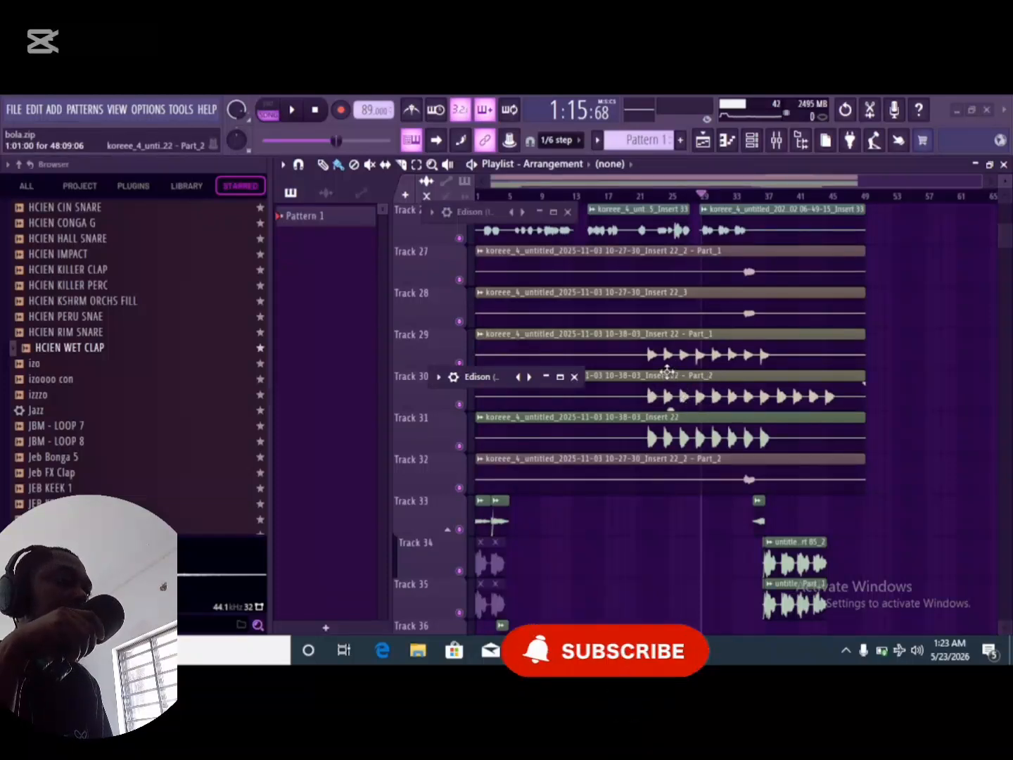
scroll(626, 359, "up", 5)
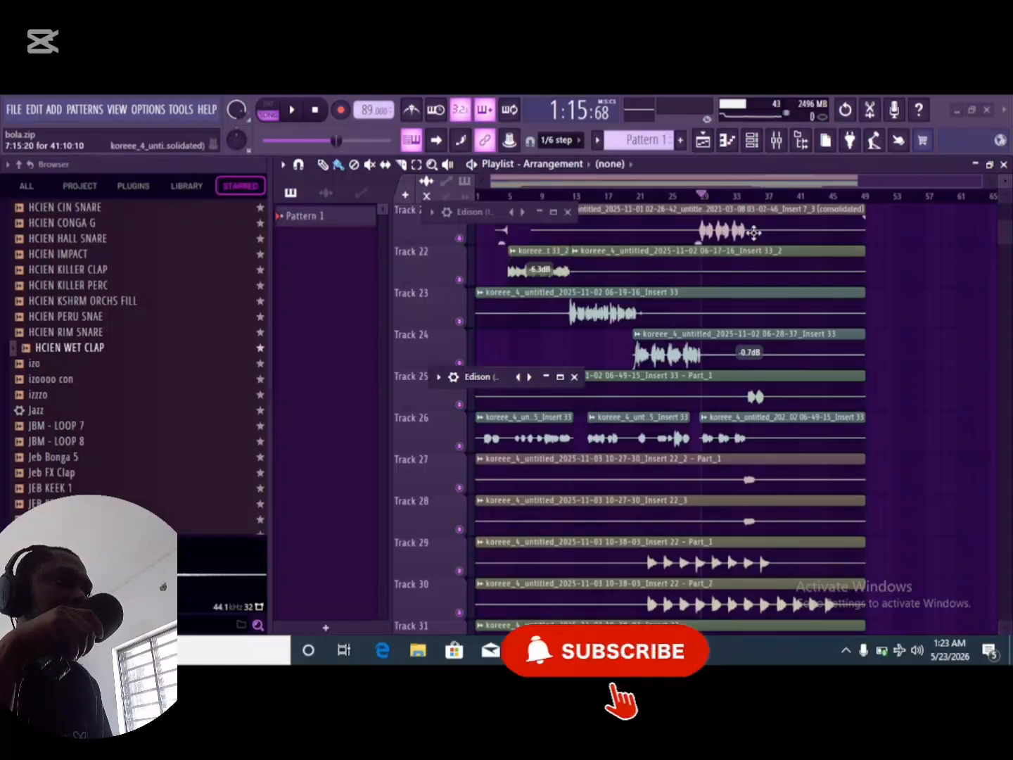
Mute the two back up tracks and the reverb and delay mix track in the mixer, and select the mixing max track.
left_click(779, 146)
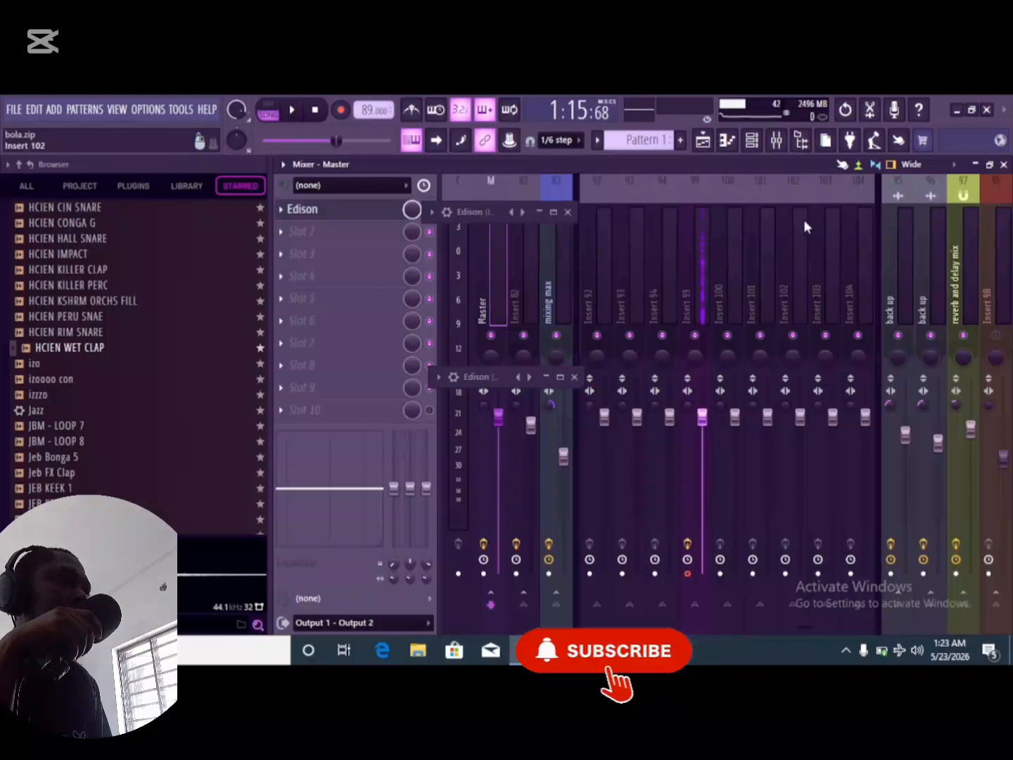
scroll(754, 182, "down", 3)
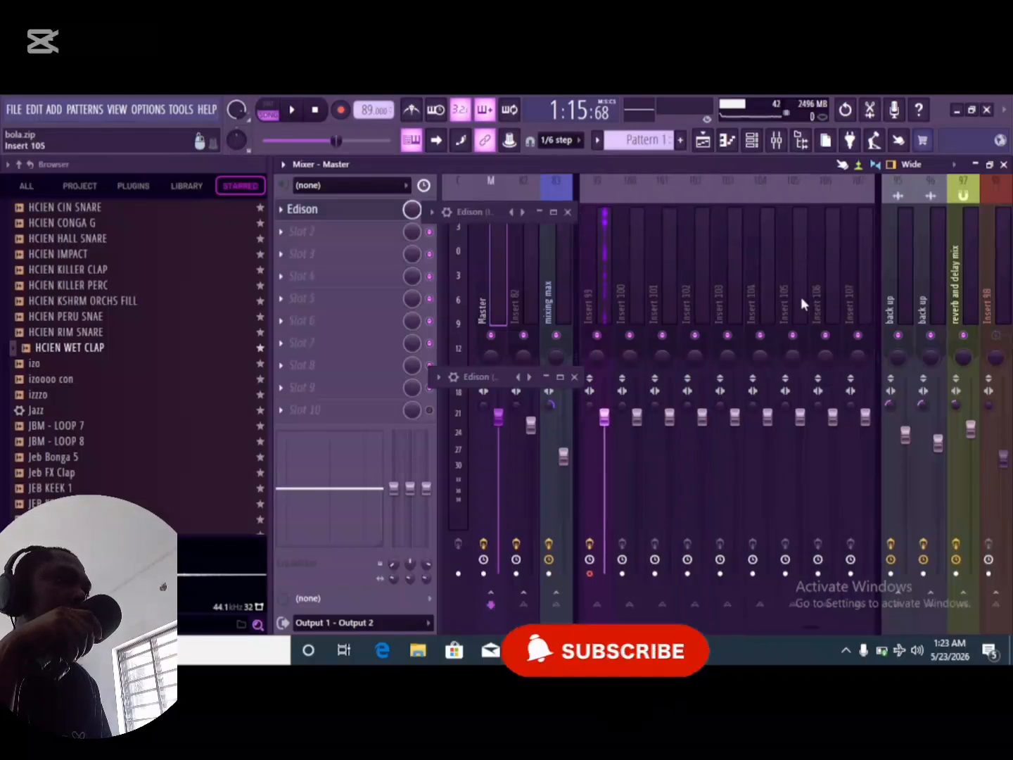
left_click(897, 336)
left_click(930, 336)
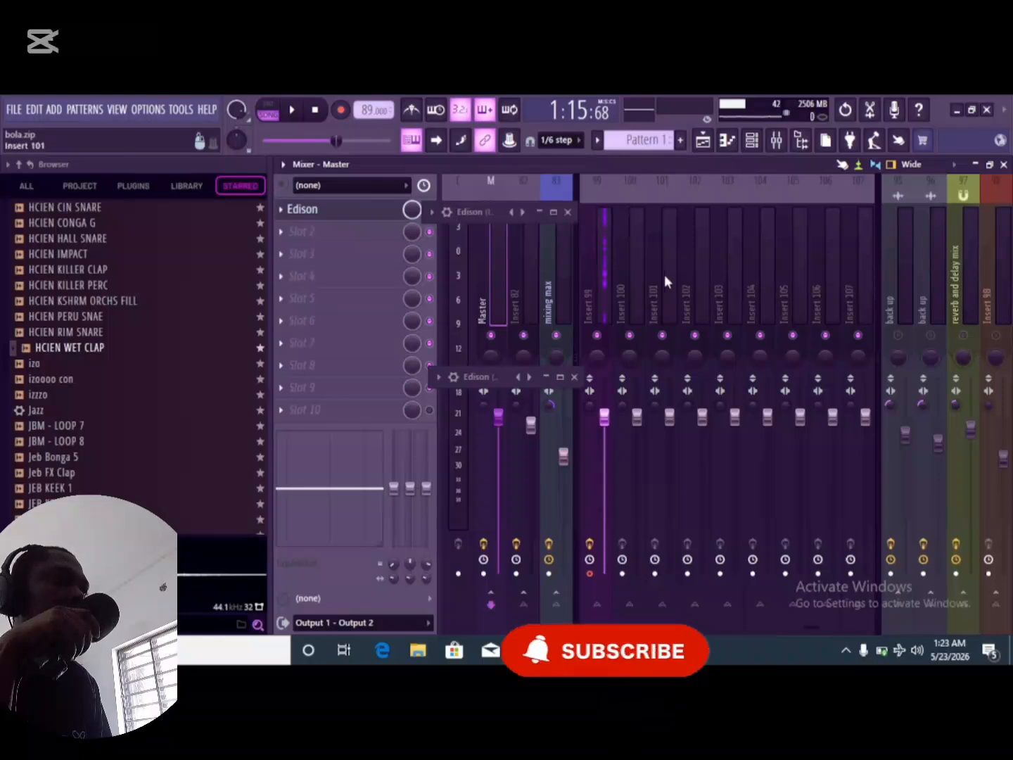
left_click(551, 191)
scroll(616, 190, "up", 10)
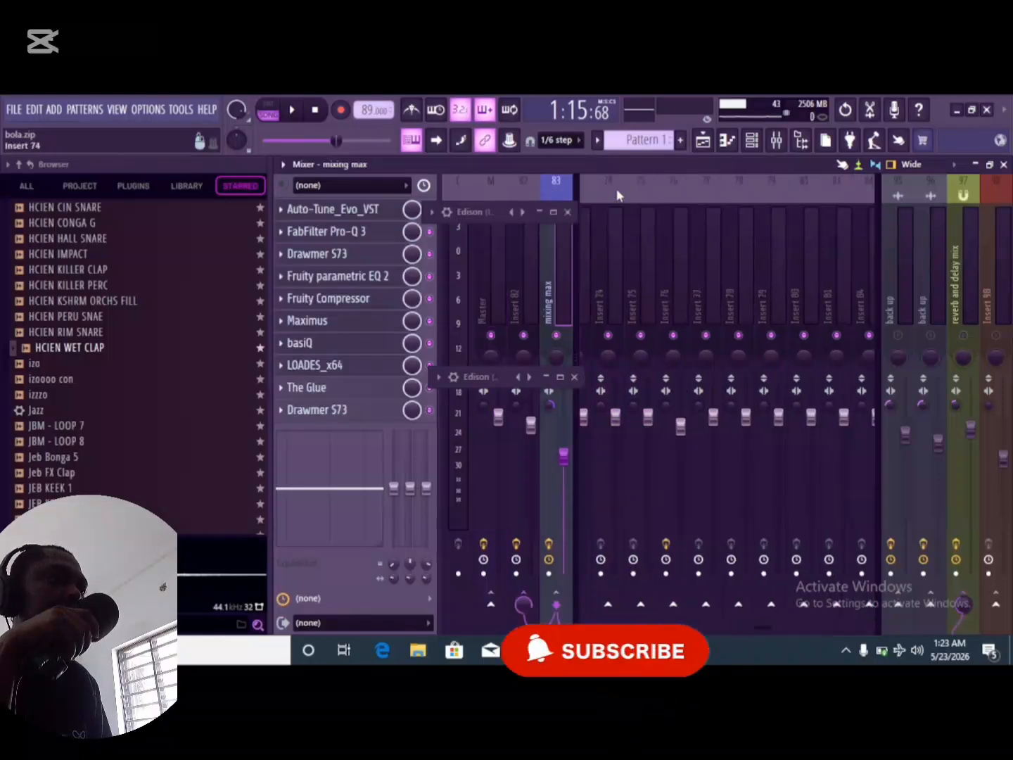
scroll(612, 187, "up", 5)
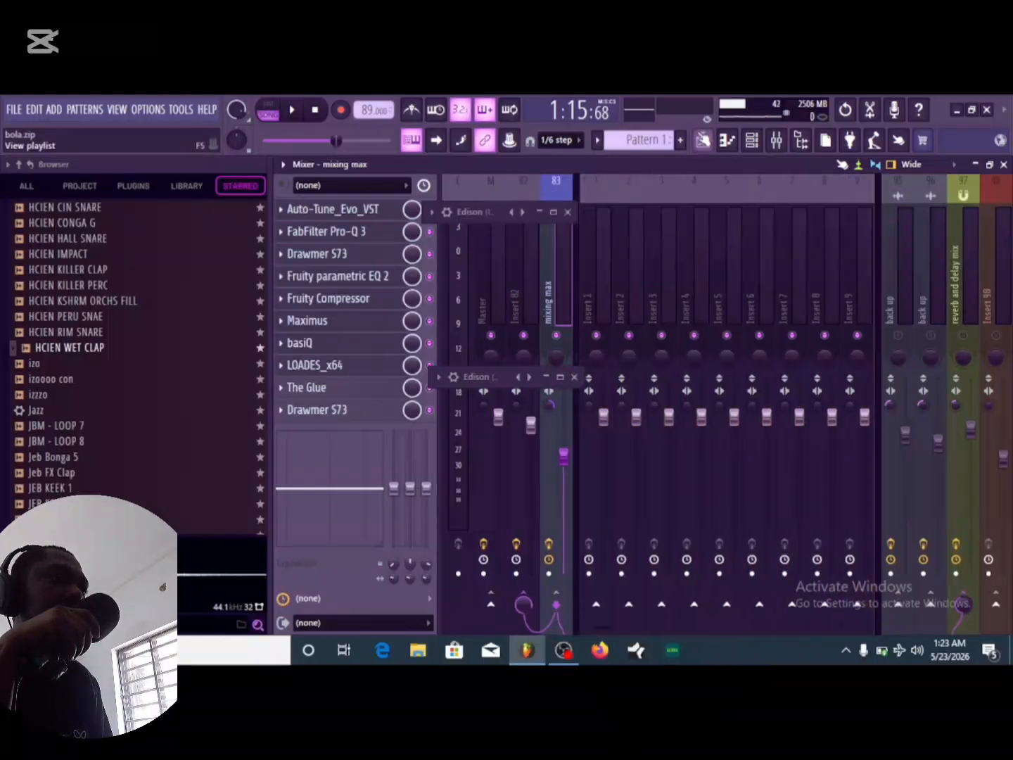
Play the arrangement from about bar 13 while watching the mixer track levels, and pause the playback.
left_click(703, 140)
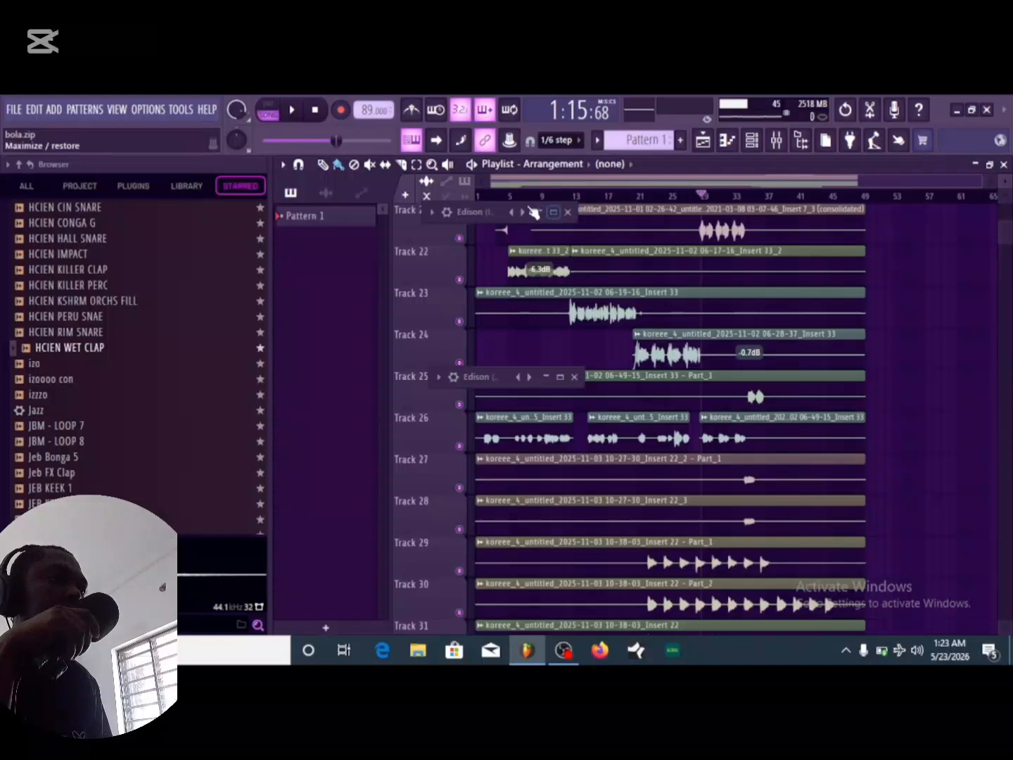
left_click_drag(480, 215, 307, 224)
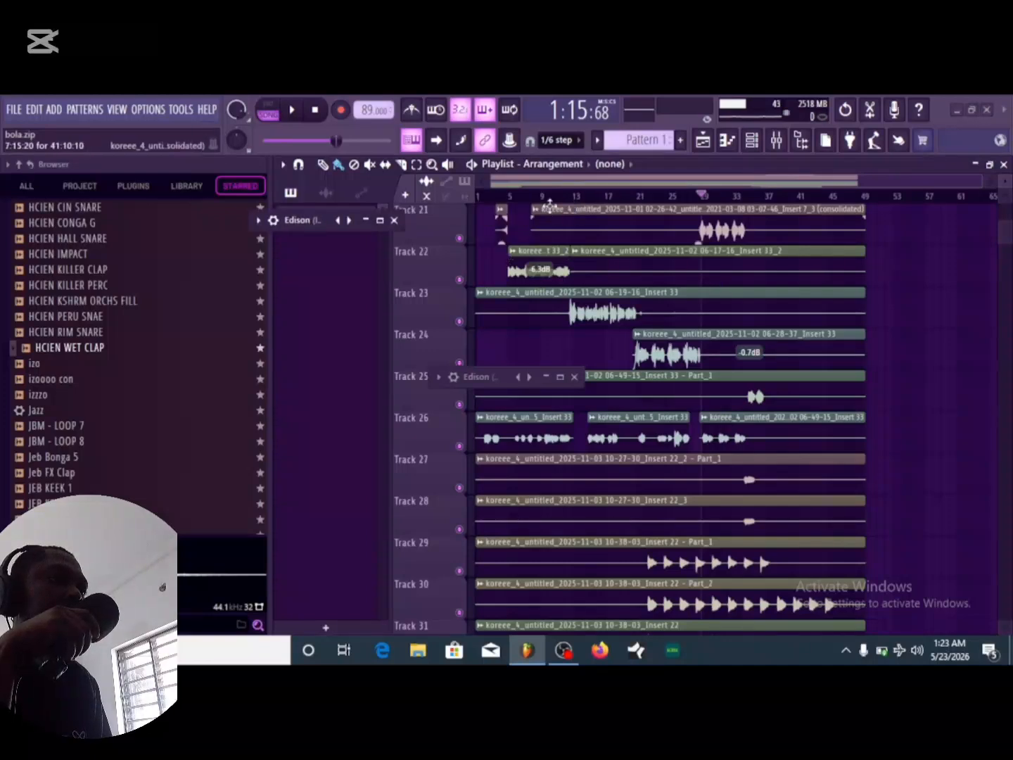
left_click(571, 195)
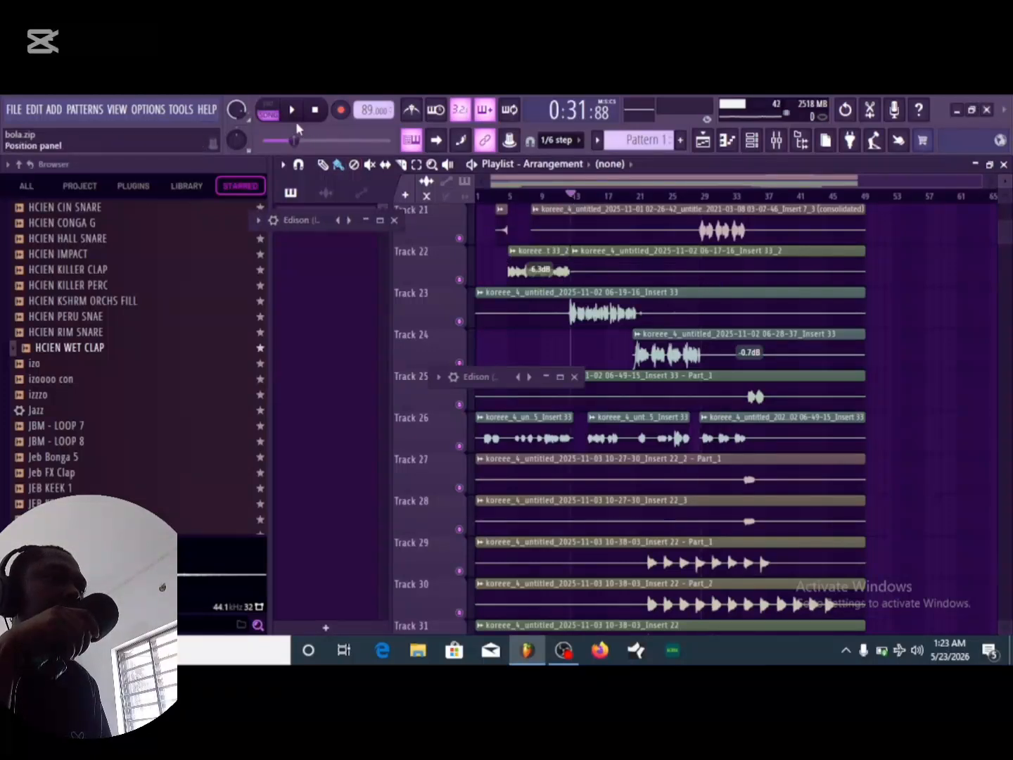
key("space")
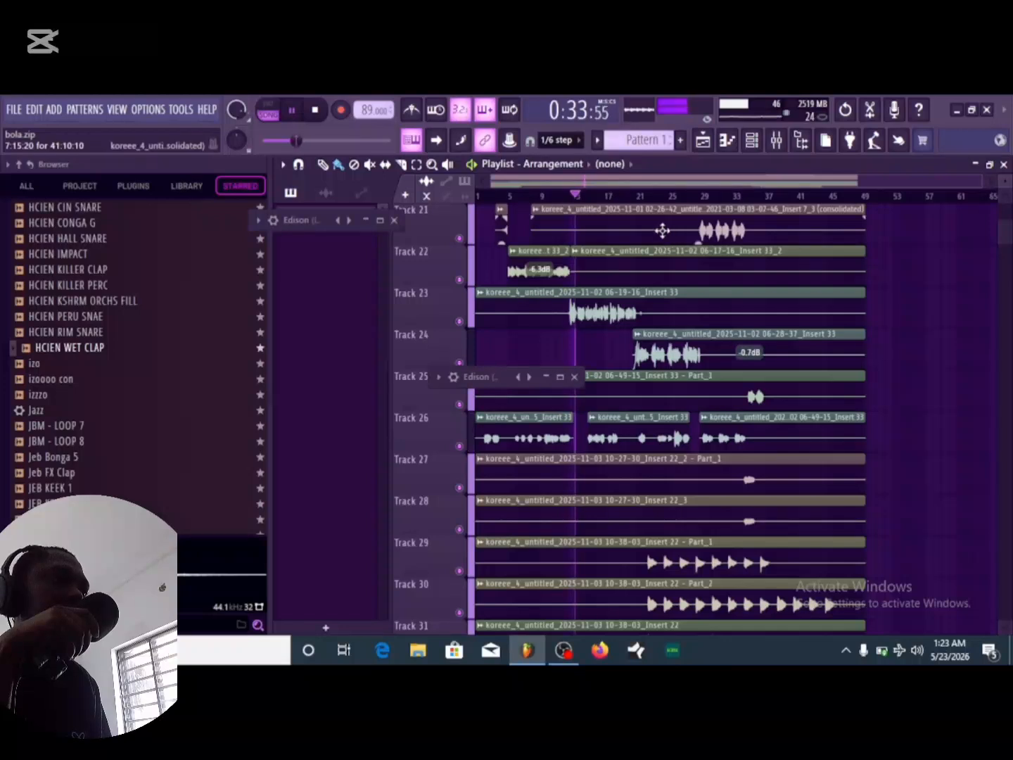
left_click(776, 140)
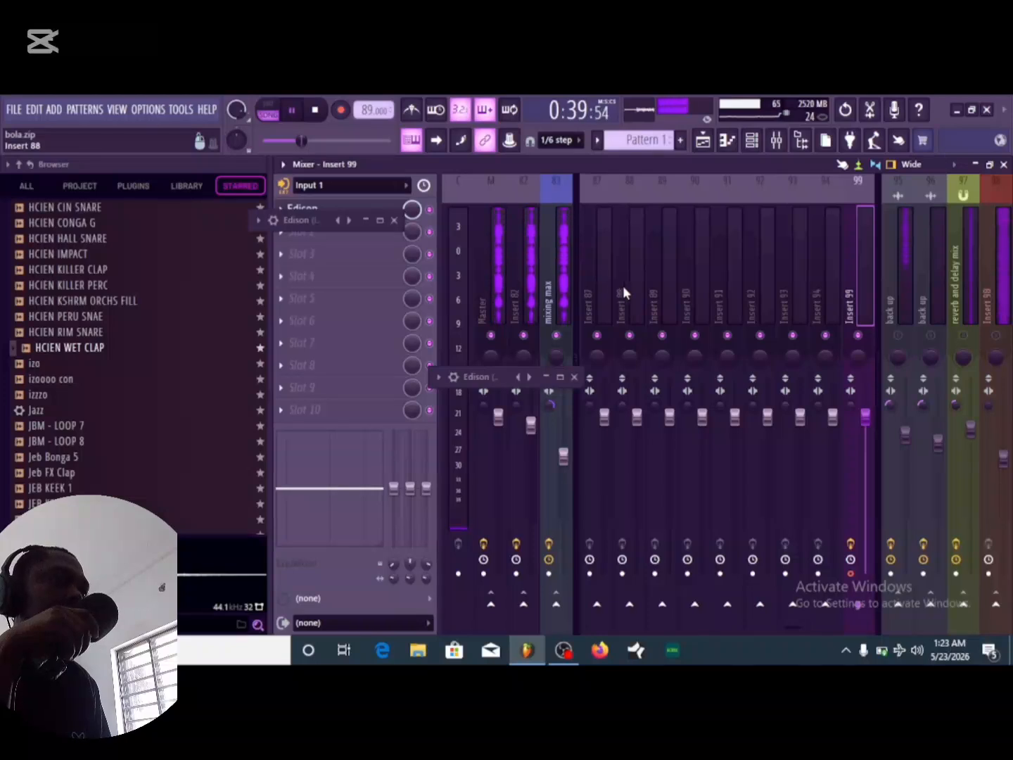
left_click(292, 111)
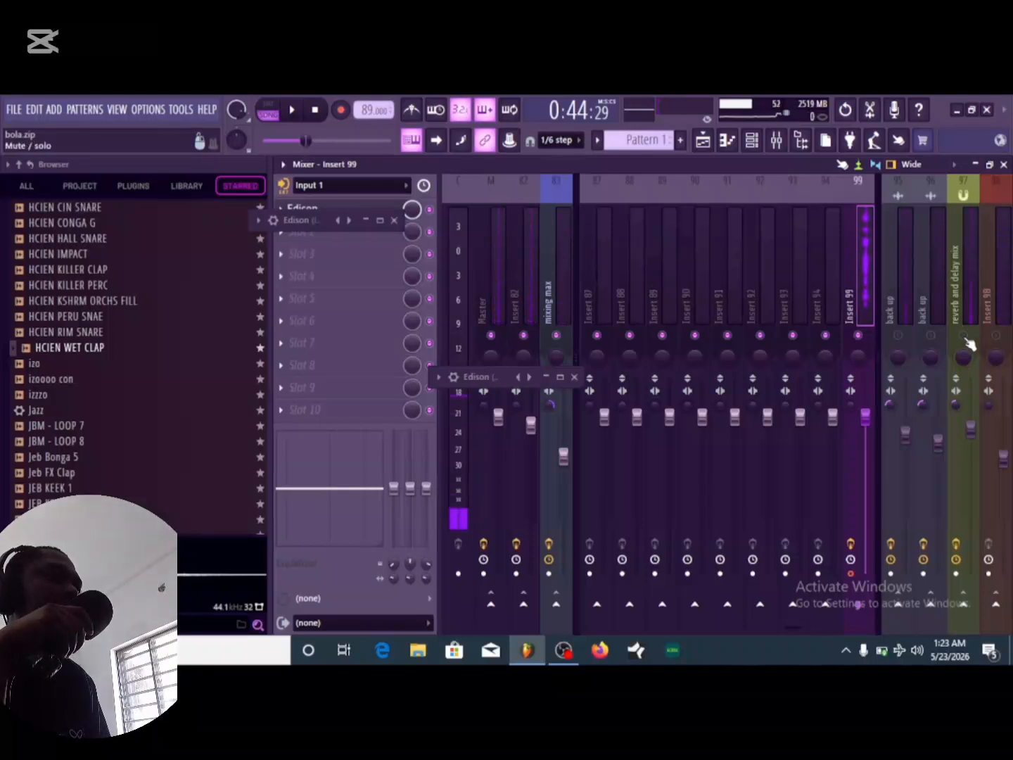
Move both minimized Edison windows off the mixer onto the browser area, with the mixing max track selected.
left_click(556, 201)
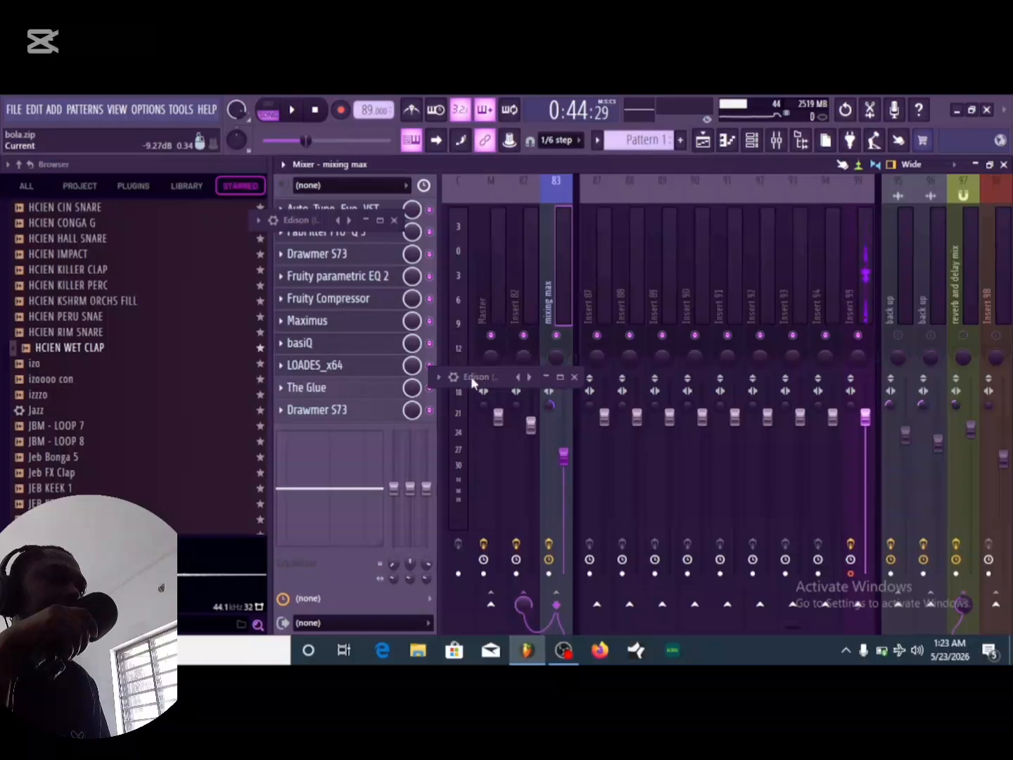
left_click_drag(473, 380, 135, 350)
left_click_drag(262, 219, 108, 220)
left_click(557, 184)
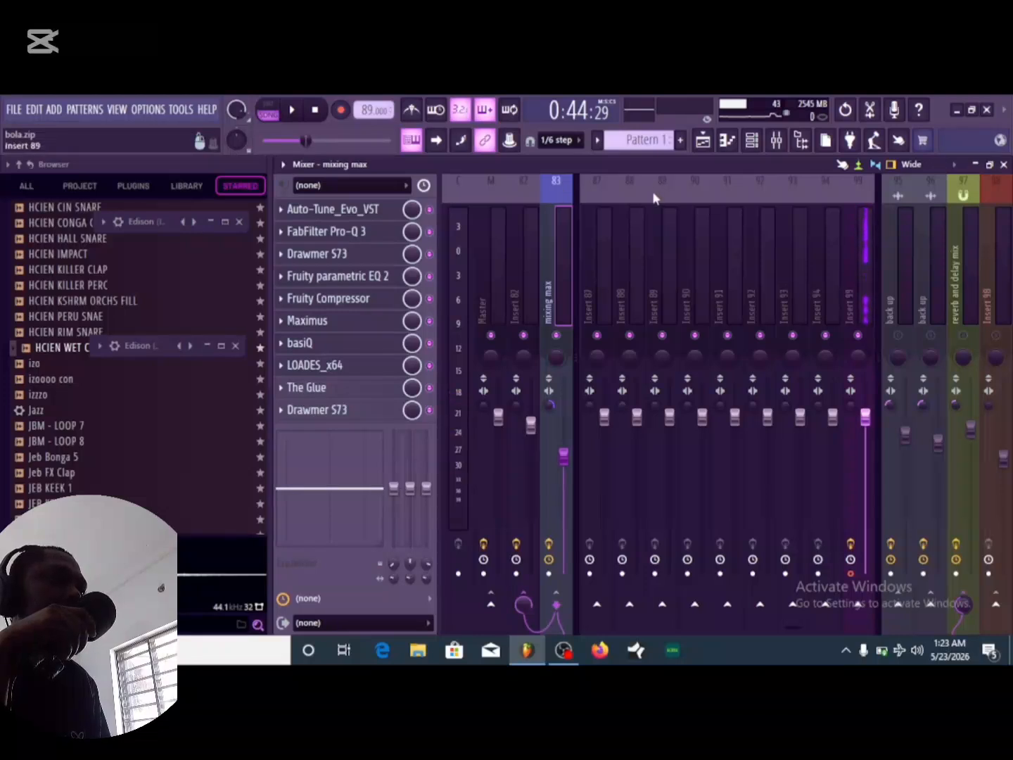
Disable every effect on the mixing max track, and Fruity Chorus, Fresh Air and Fruity Delay 3 on Insert 82.
scroll(568, 196, "up", 5)
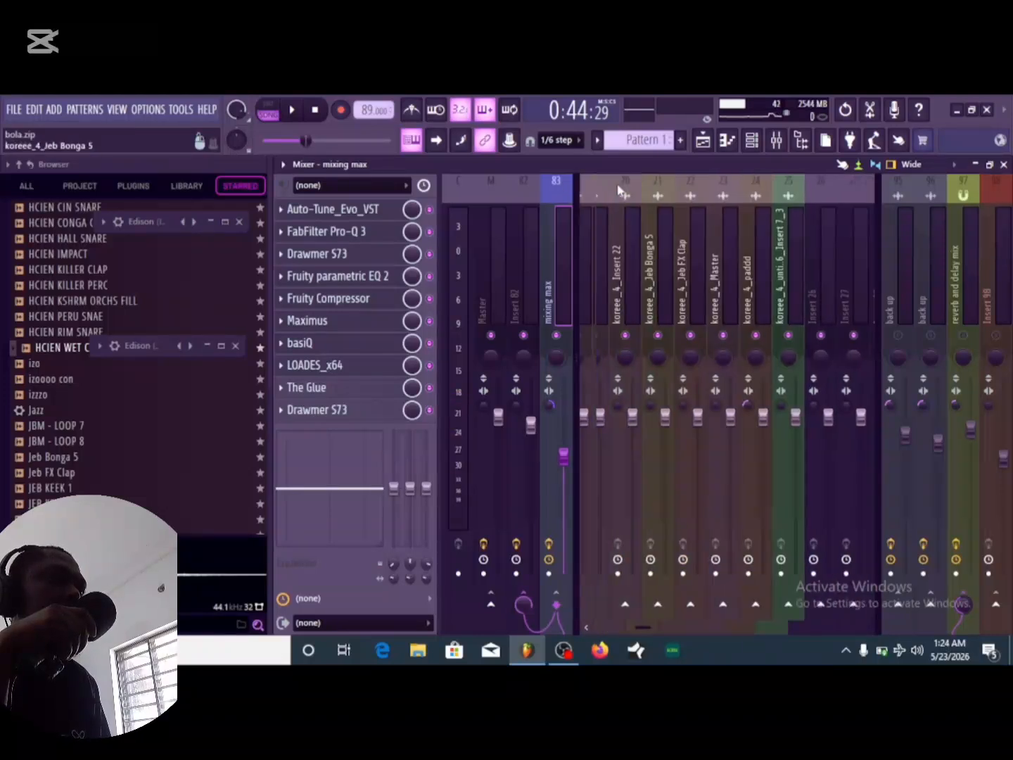
scroll(626, 191, "up", 4)
scroll(648, 191, "up", 1)
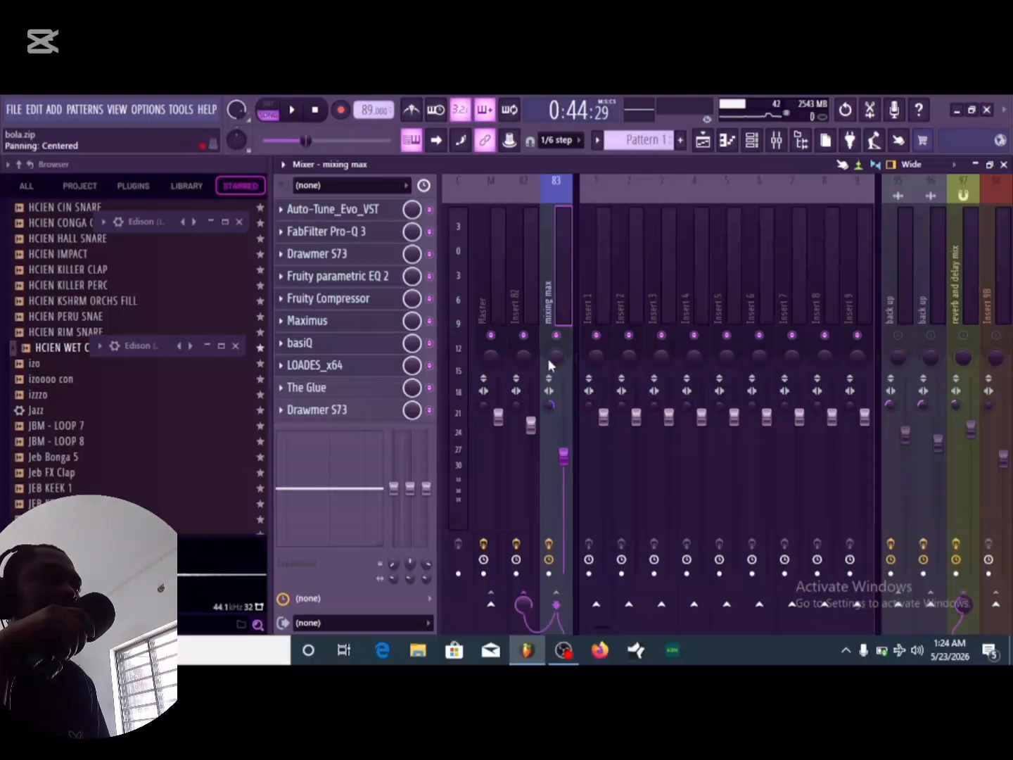
left_click(521, 184)
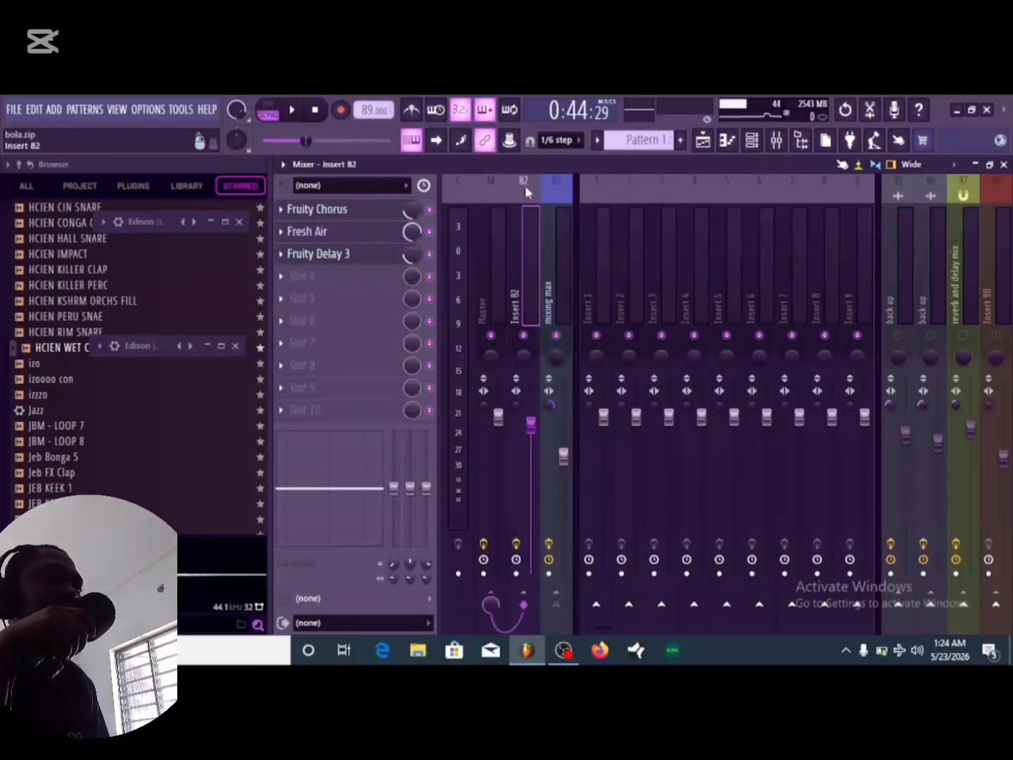
left_click(556, 185)
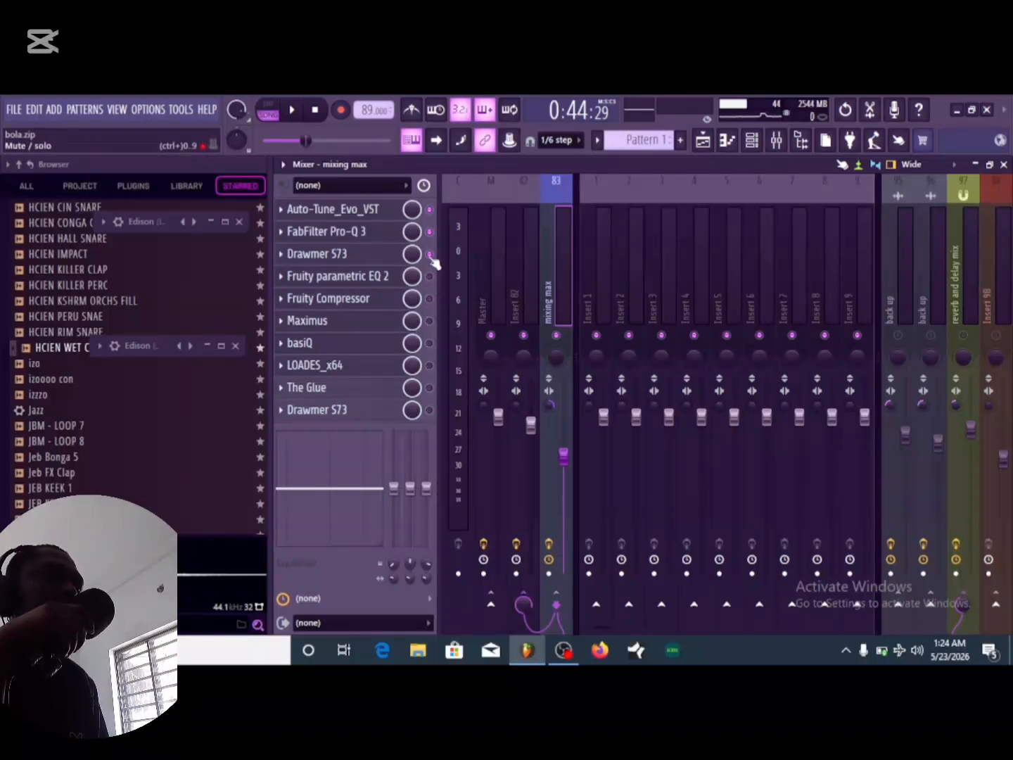
left_click(524, 185)
left_click(430, 255)
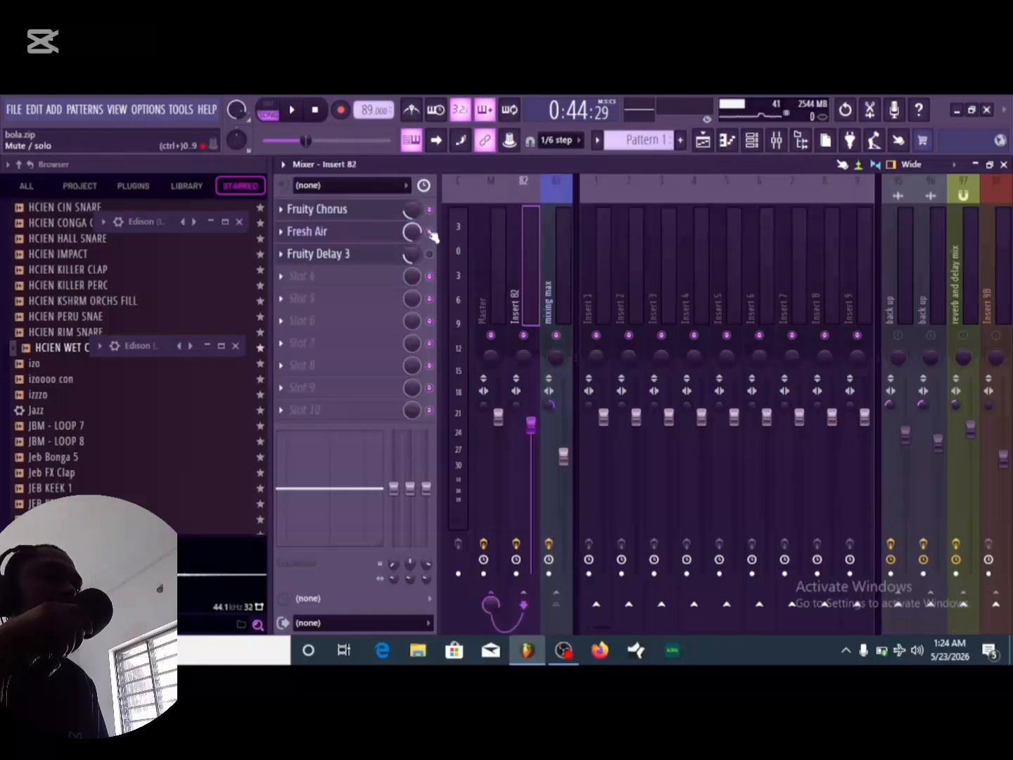
left_click(555, 185)
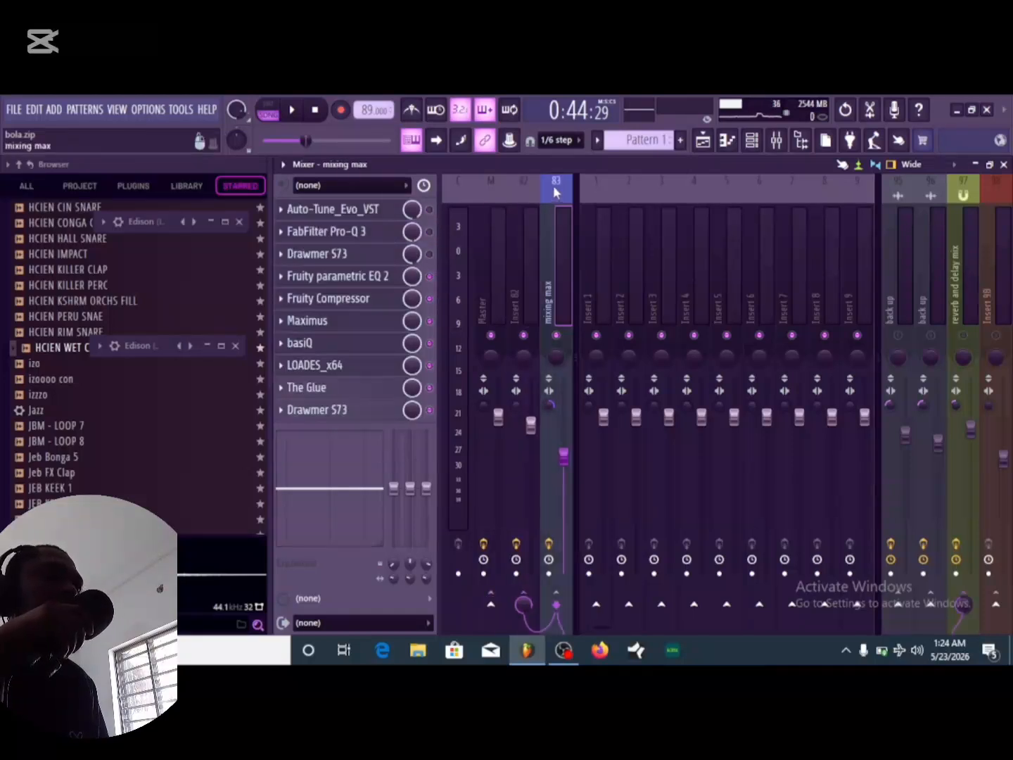
Look through the mixer's insert tracks and play the mixing max vocal with its effects bypassed, ending with playback paused.
left_click(703, 139)
left_click(775, 140)
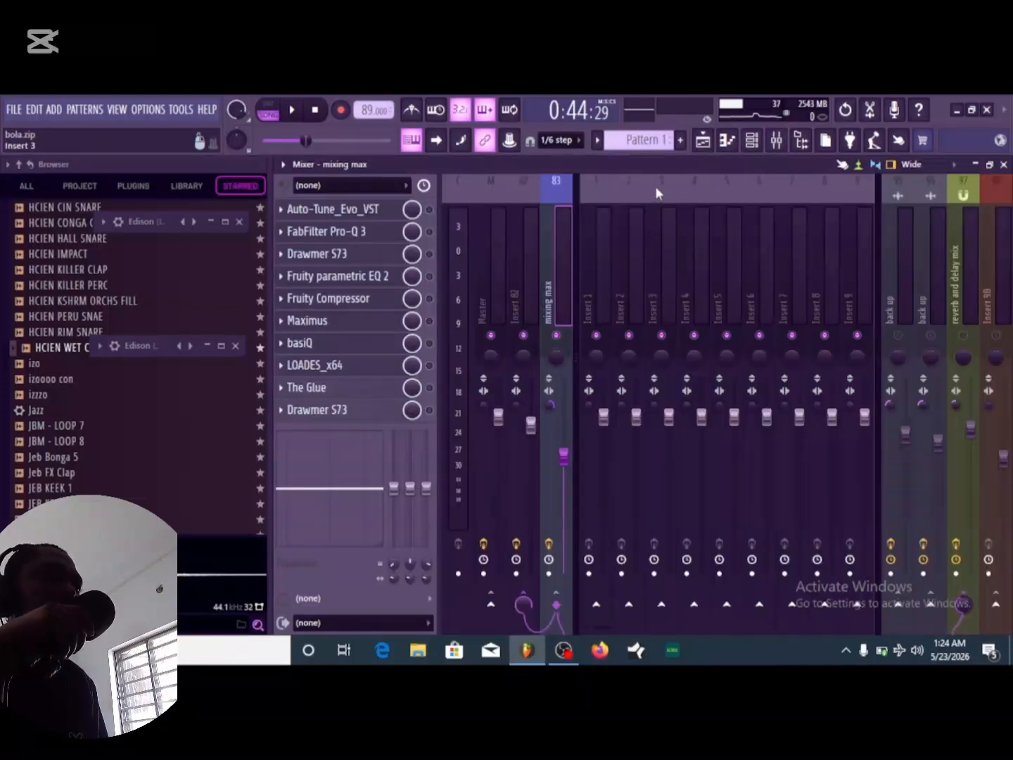
scroll(656, 189, "down", 5)
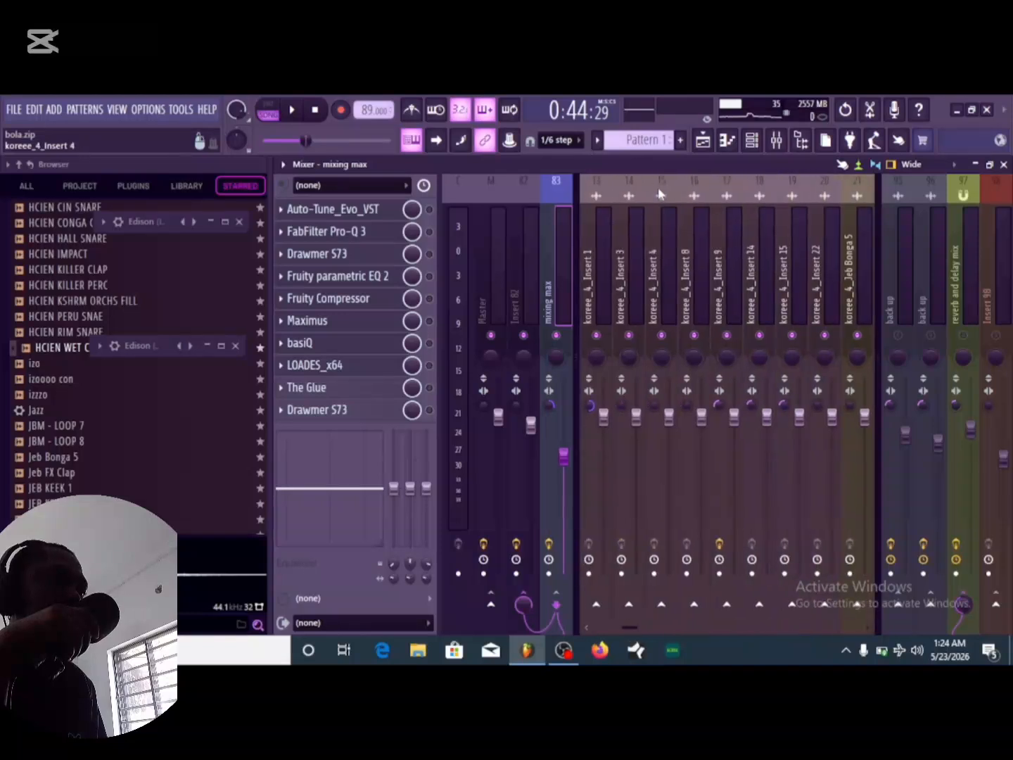
scroll(659, 194, "up", 4)
scroll(659, 194, "down", 4)
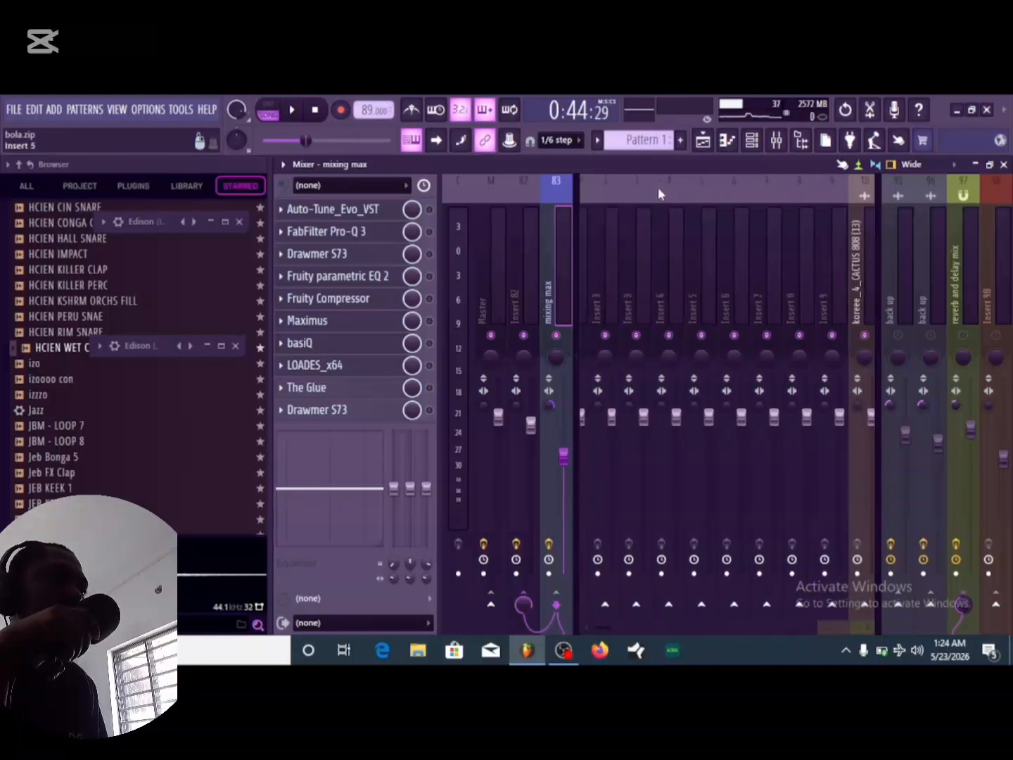
scroll(658, 193, "up", 5)
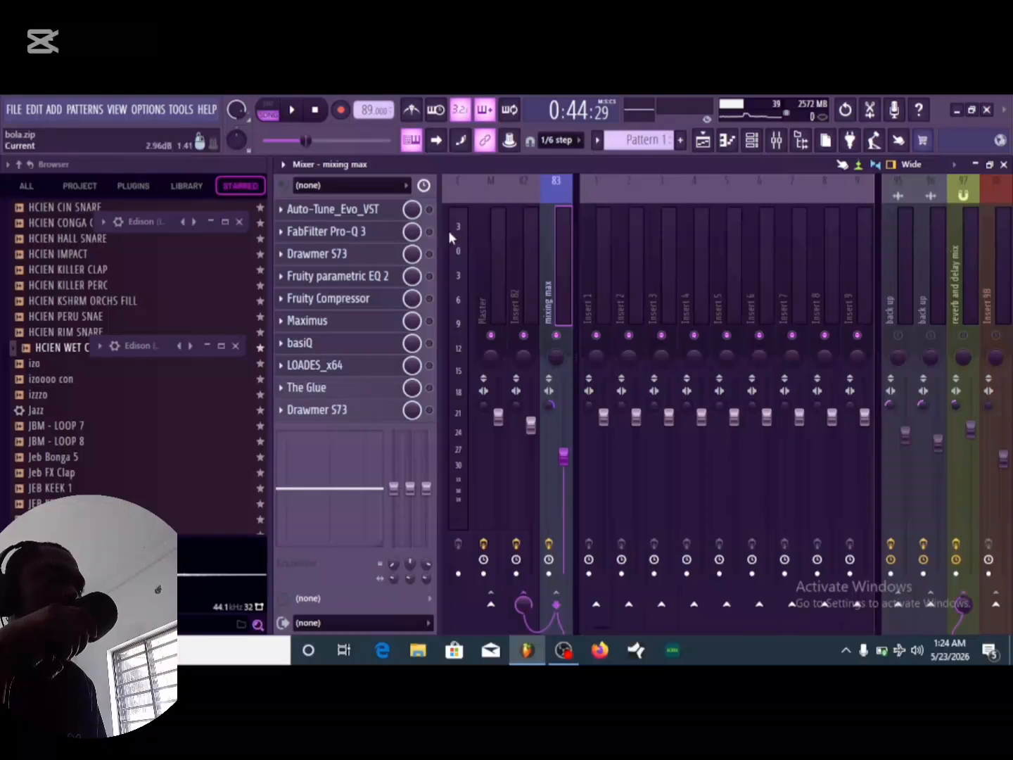
left_click(299, 112)
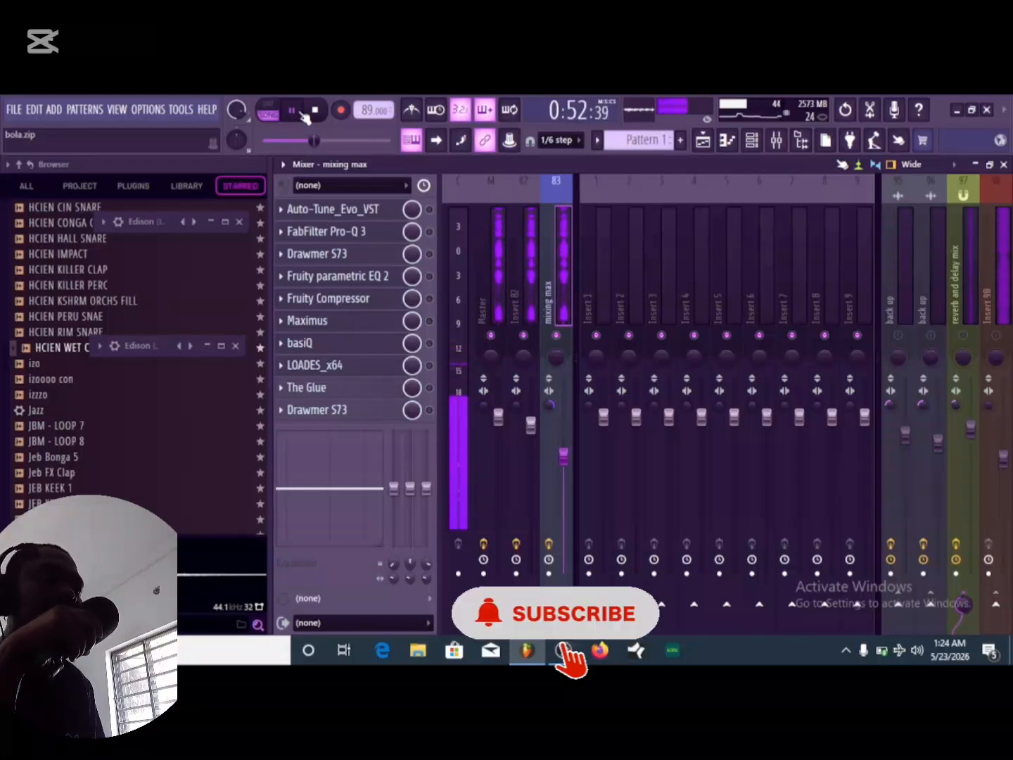
left_click(296, 110)
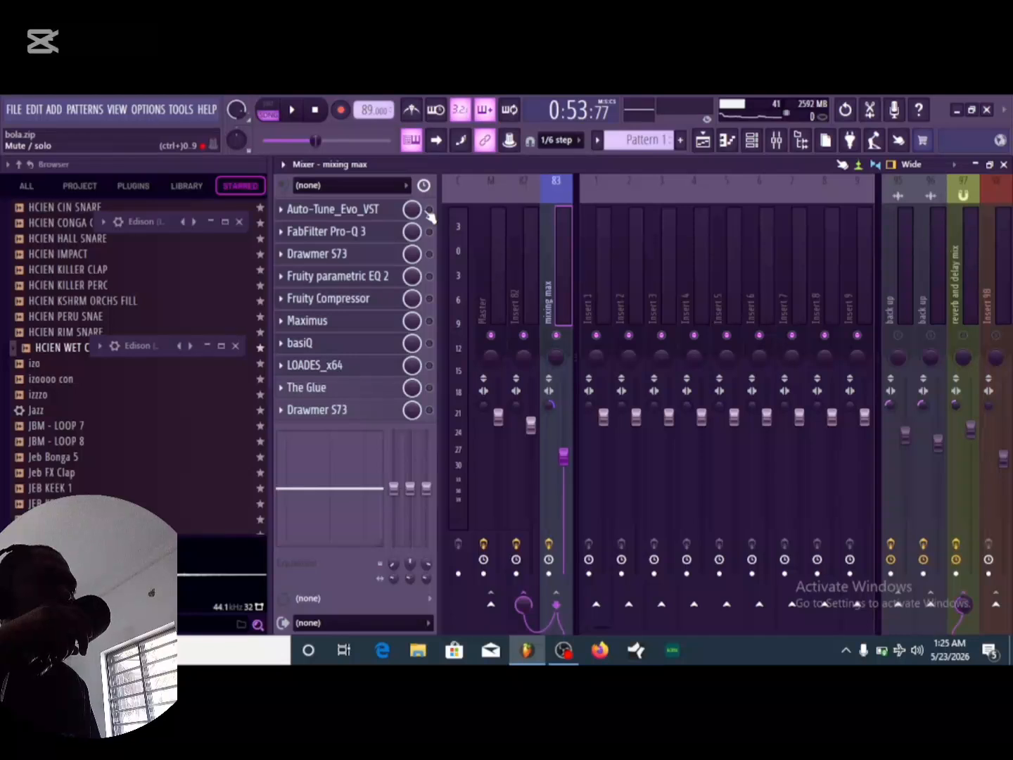
Enable Auto-Tune_Evo_VST on the mixing max track, show its settings while playing the song, and stop playback with its window minimized.
key("ctrl+s")
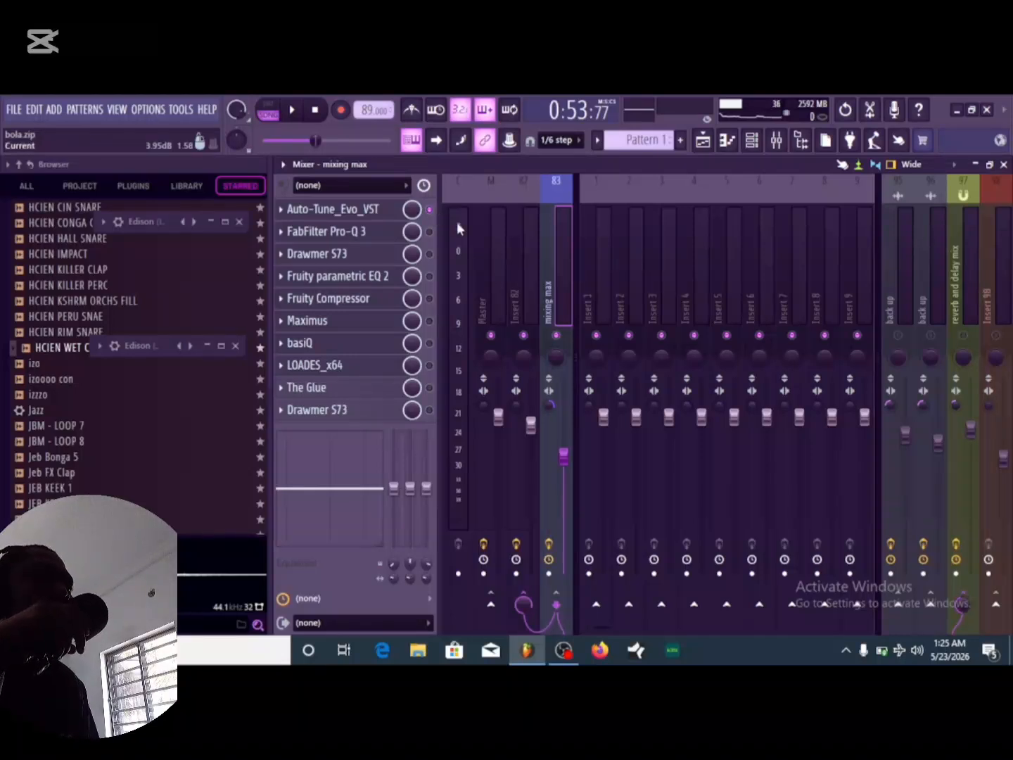
left_click(361, 216)
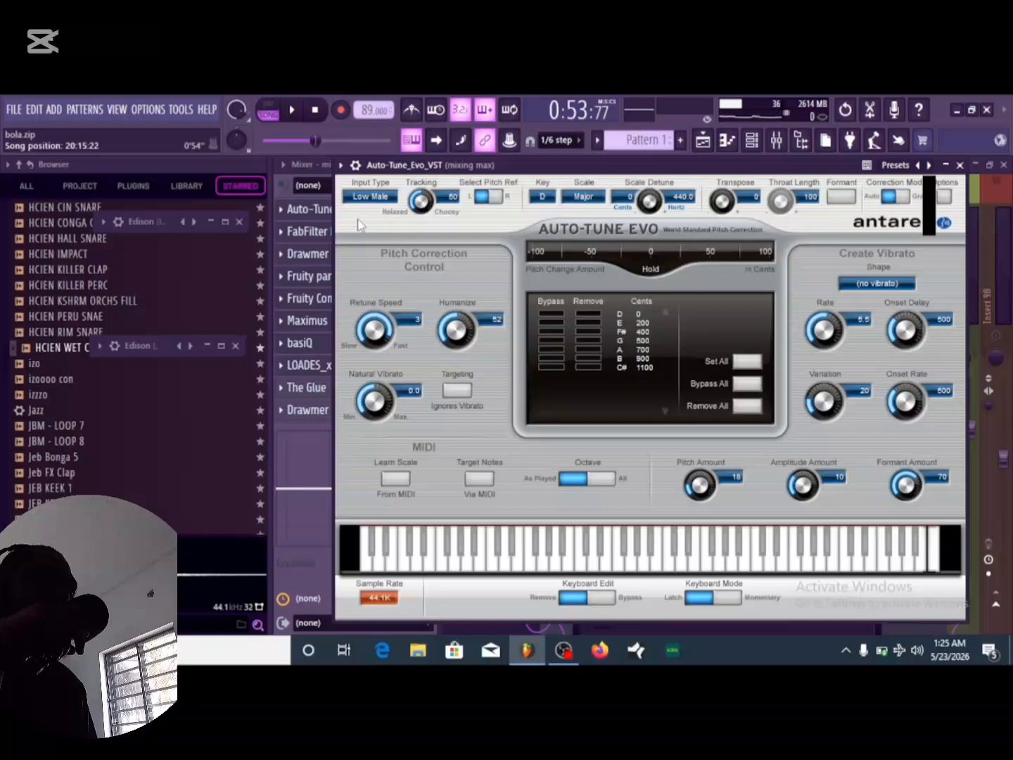
left_click(292, 109)
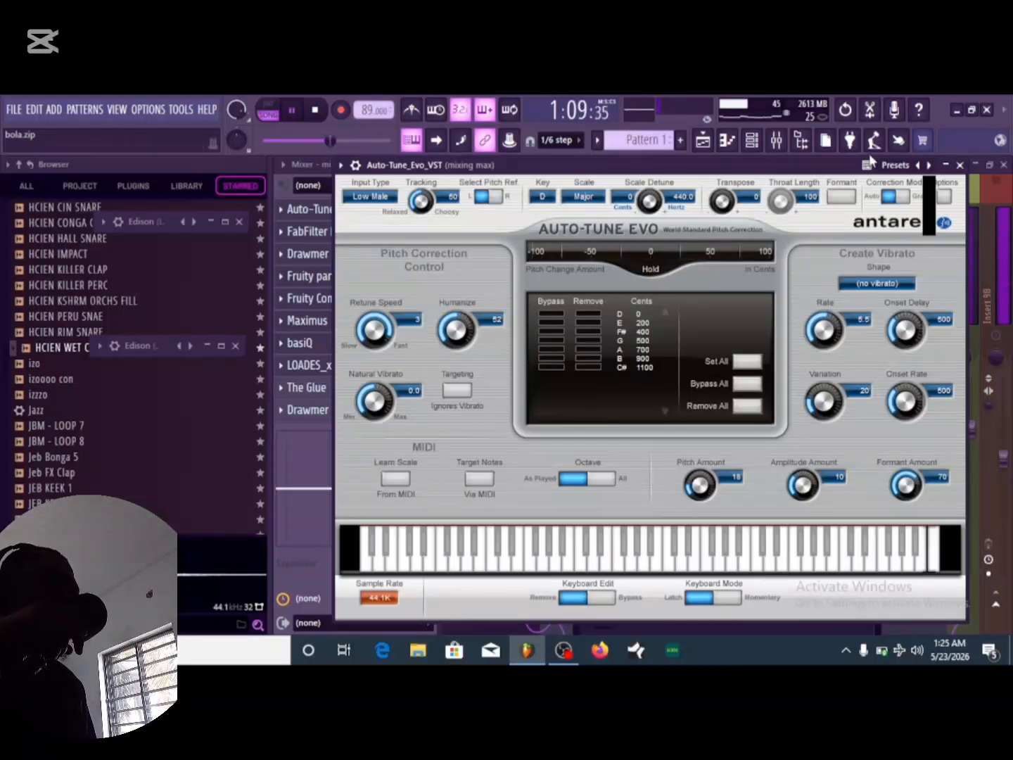
left_click(946, 166)
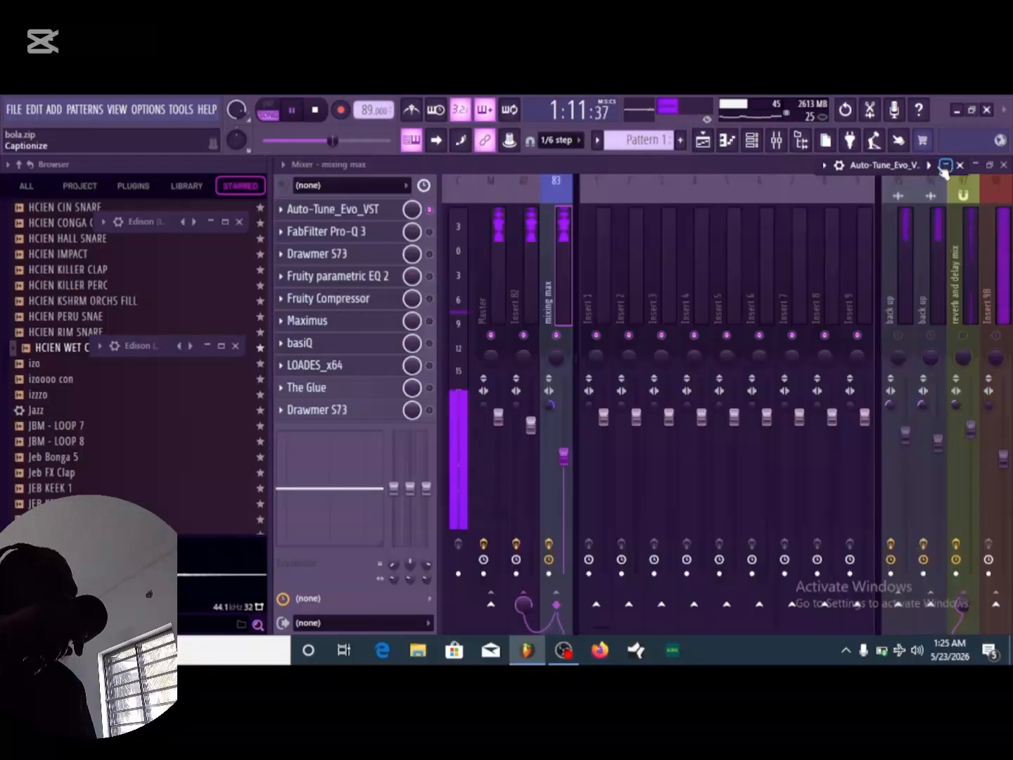
left_click(314, 111)
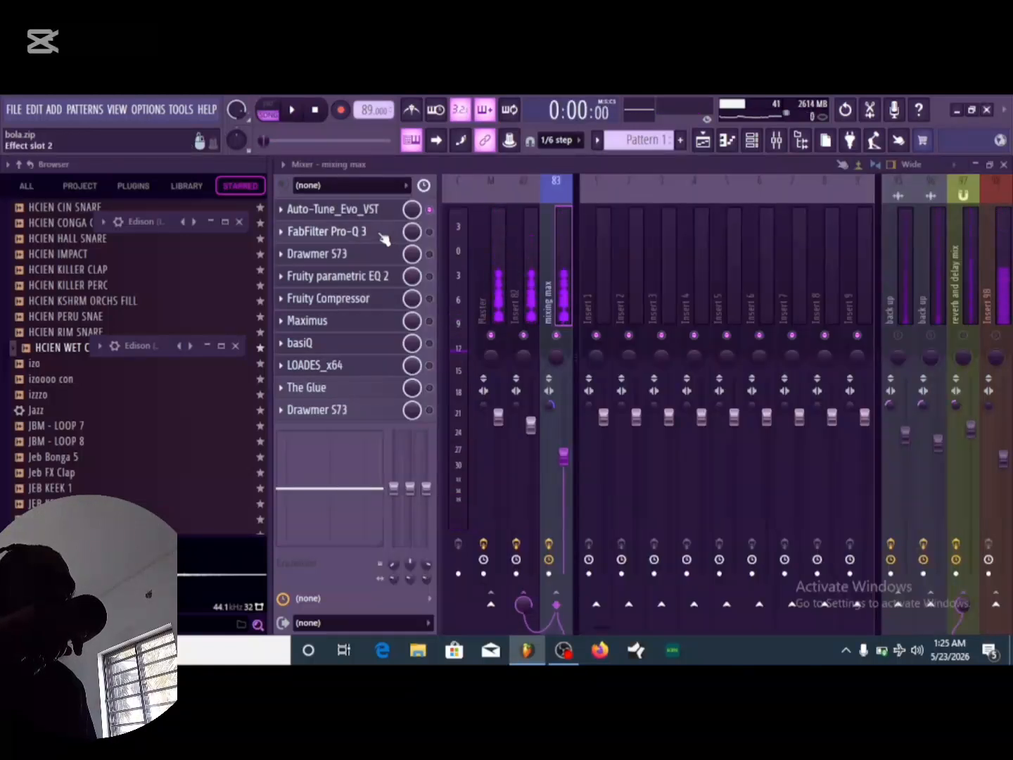
Review the FabFilter Pro-Q 3 curve on the mixing max track, enable the plugin, and briefly play the song from the start.
left_click(381, 235)
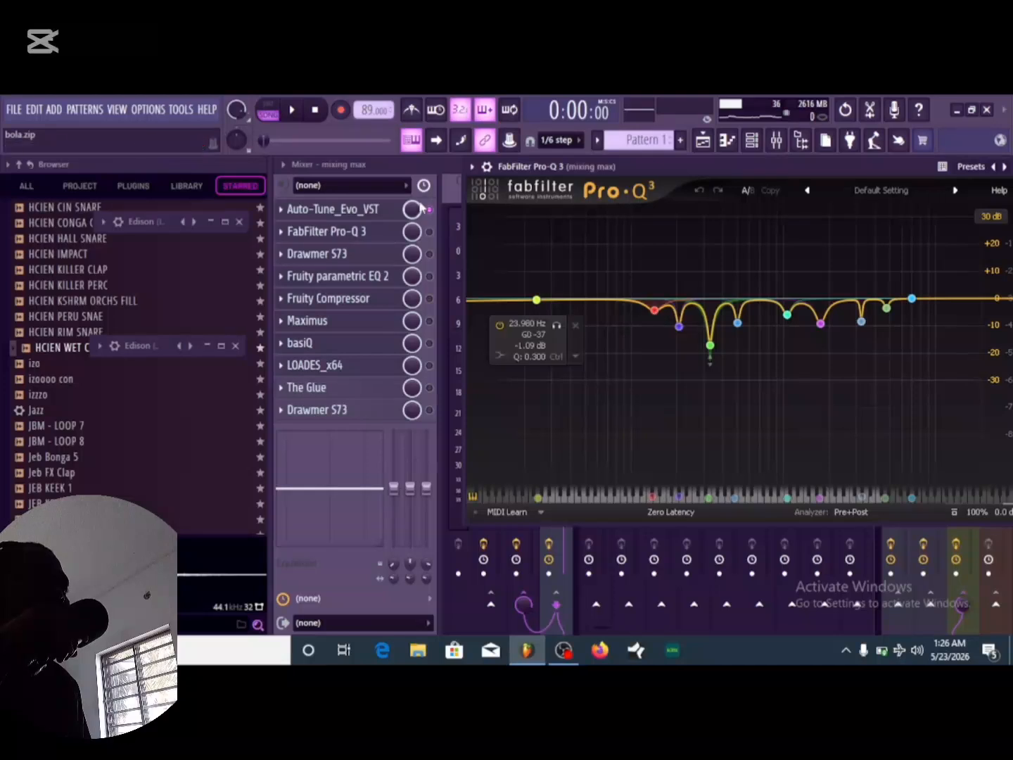
left_click(443, 182)
left_click(294, 111)
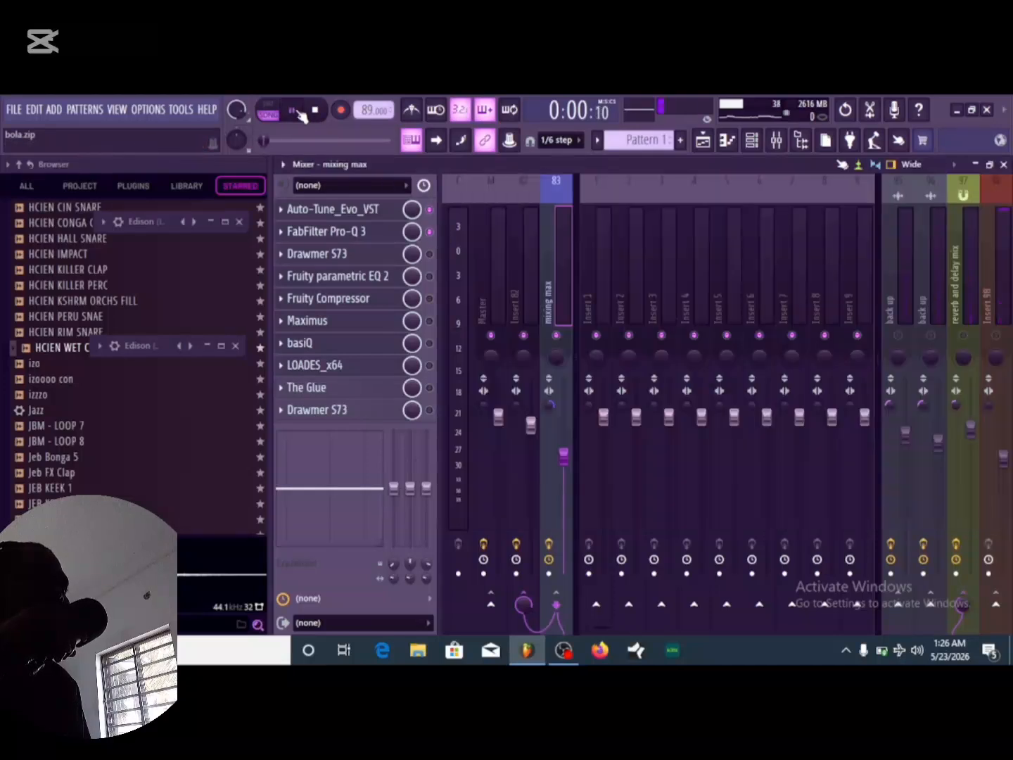
left_click(315, 111)
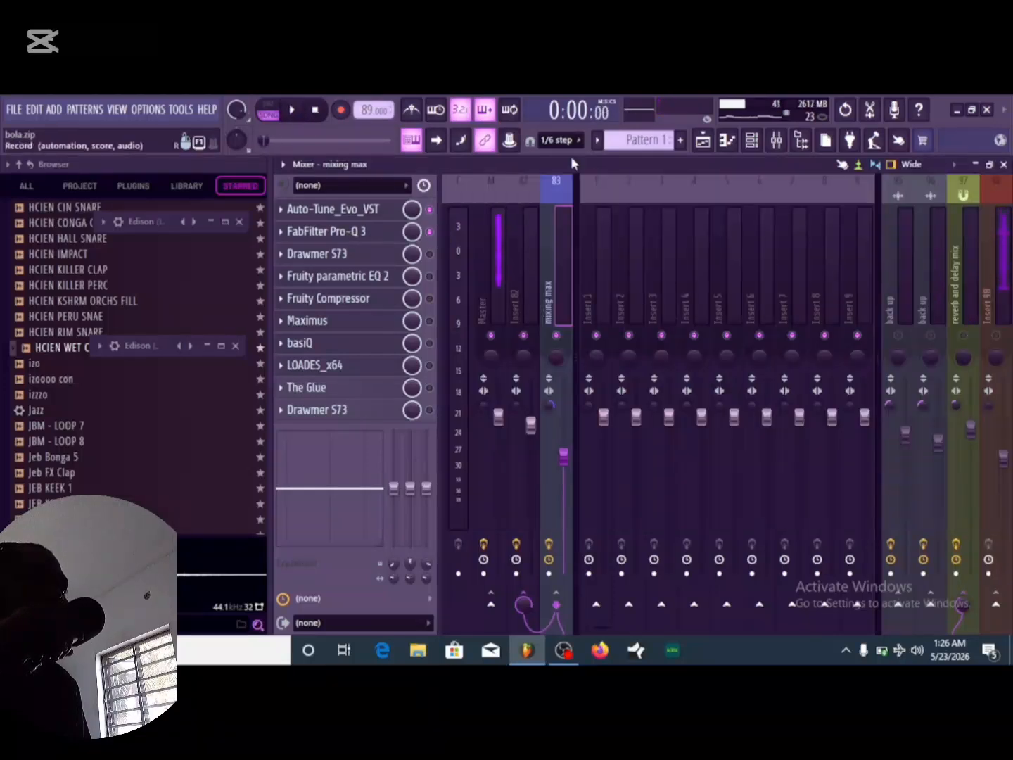
Select about bar 12 to bar 23 on the playlist timeline as the playback range, return to the mixer, and save the project.
left_click(702, 140)
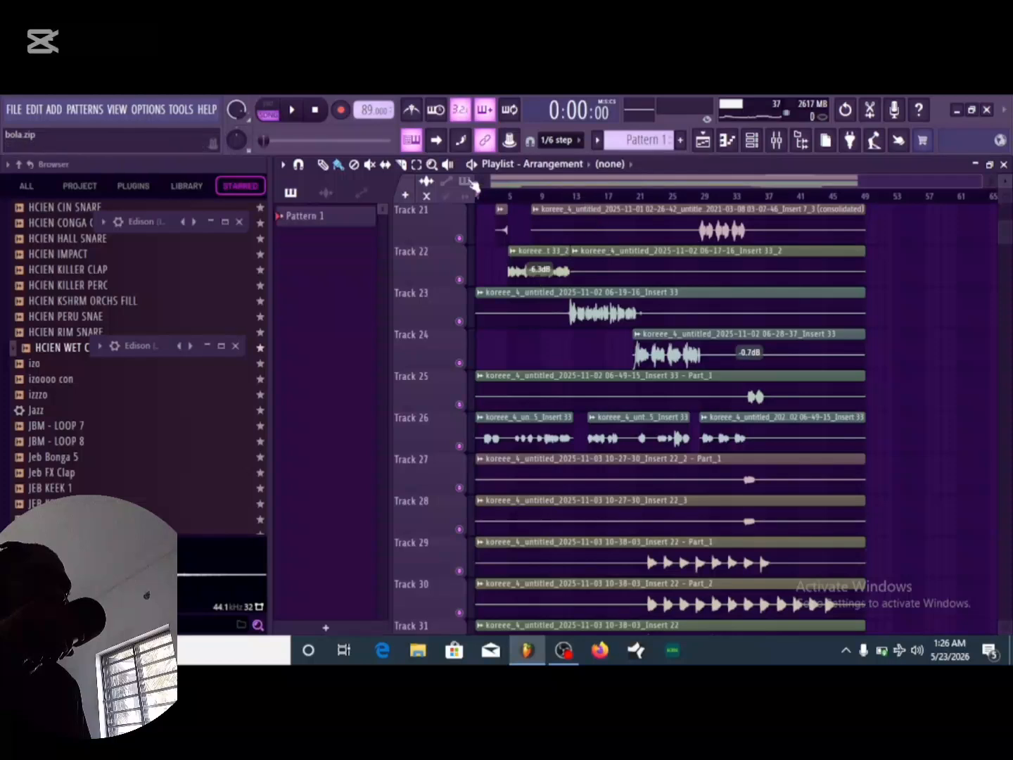
left_click(417, 164)
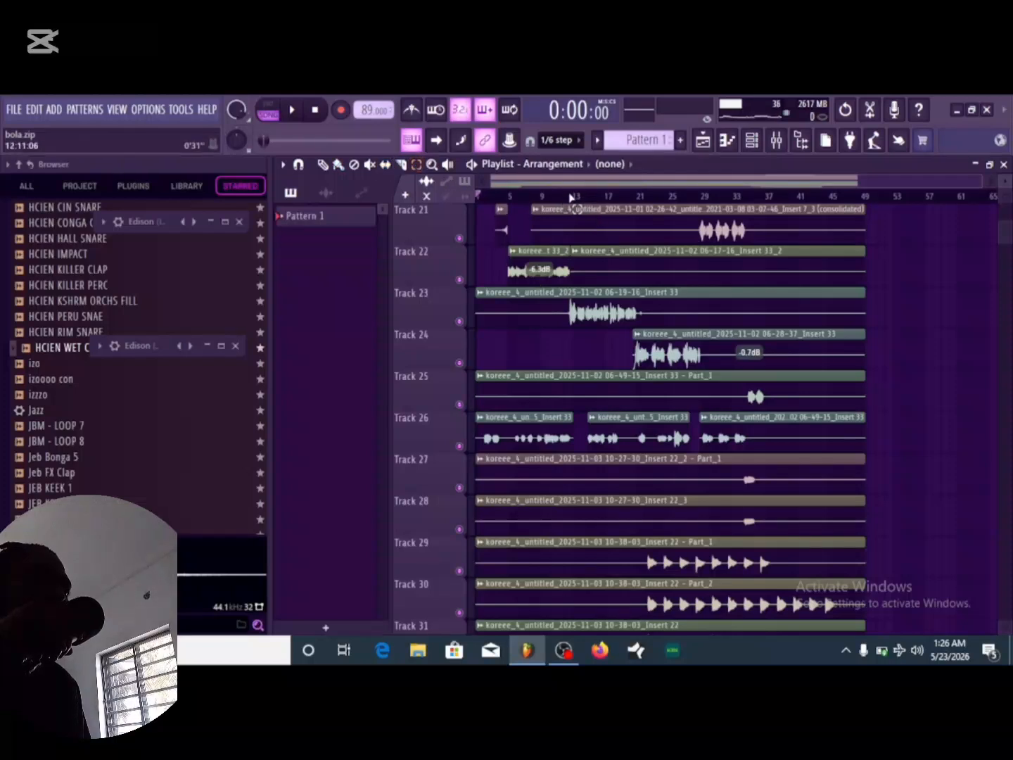
left_click_drag(570, 197, 661, 200)
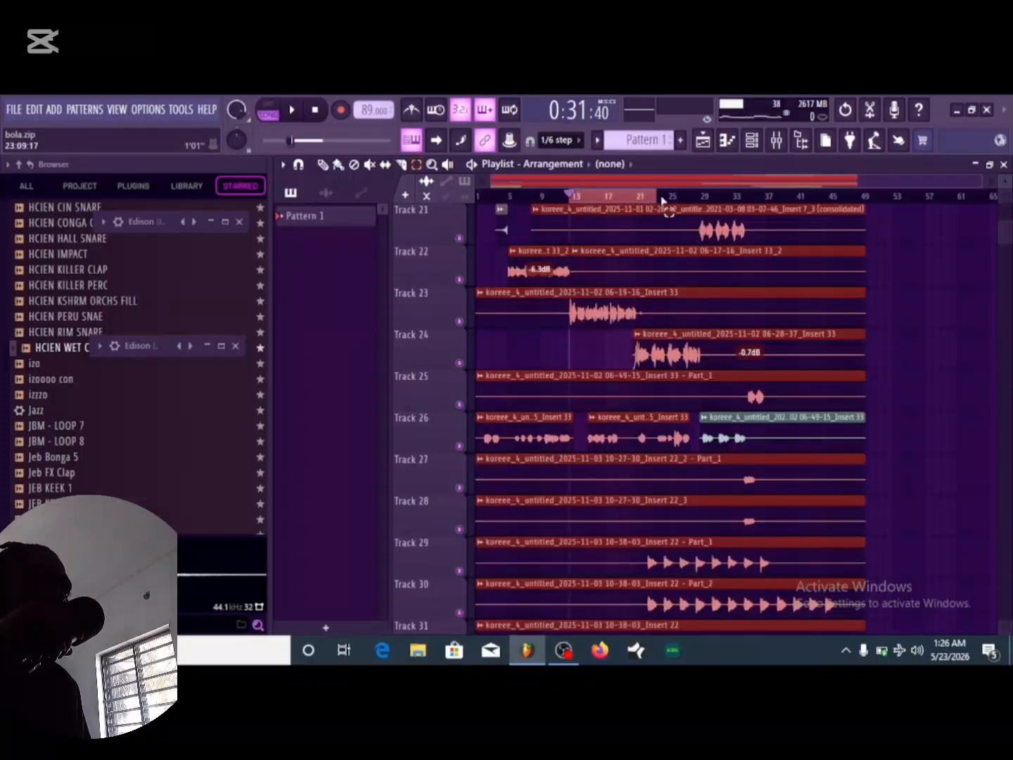
left_click(777, 140)
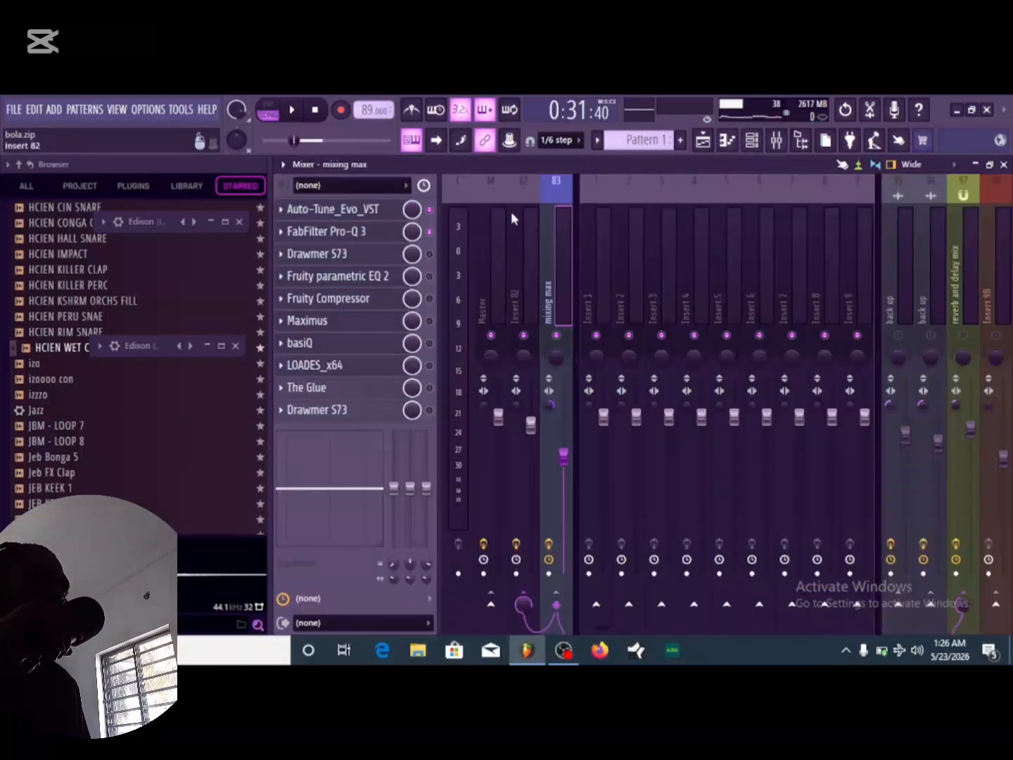
left_click(367, 235)
left_click(368, 234)
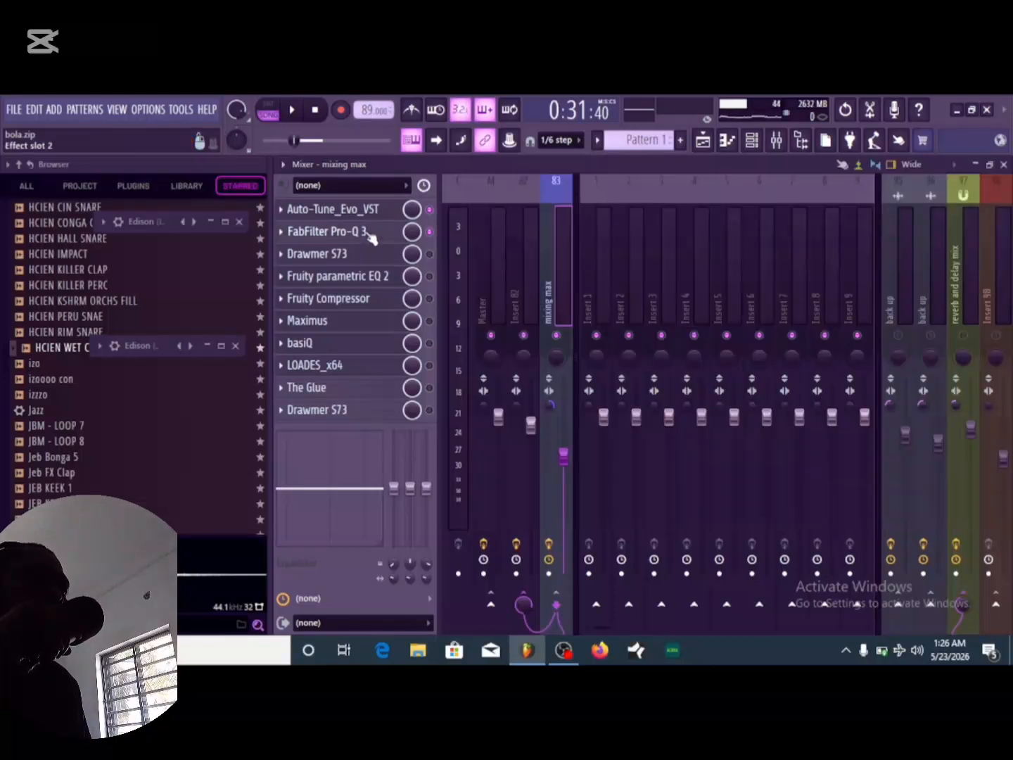
key("ctrl+s")
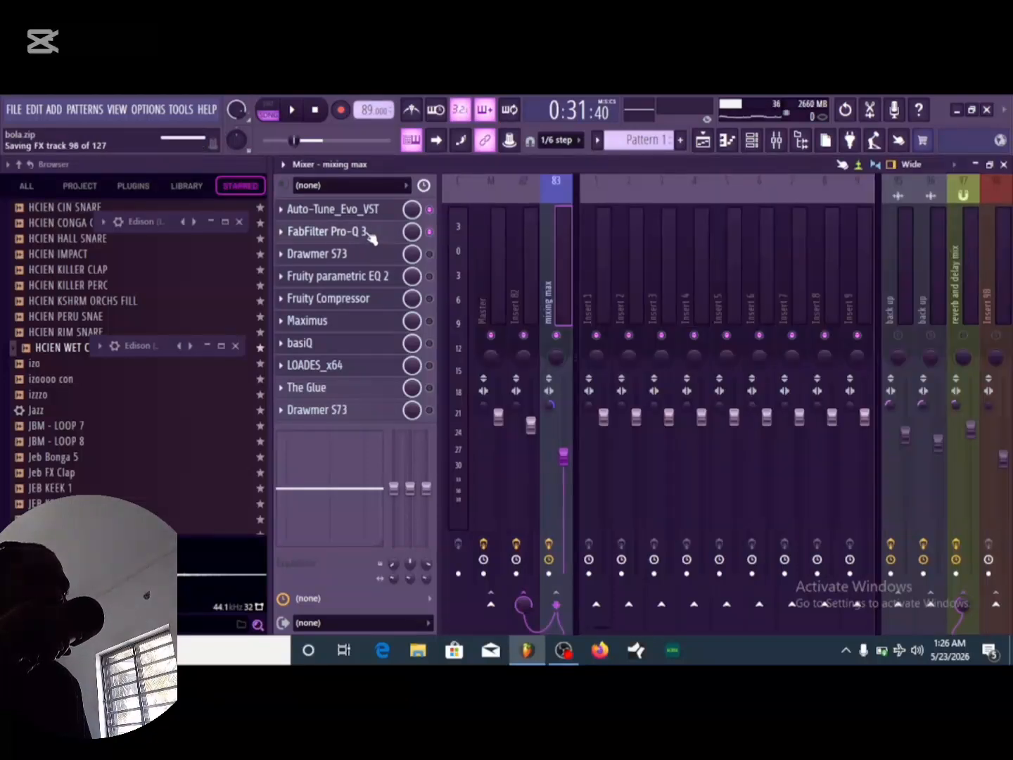
During playback, boost the FabFilter Pro-Q 3 band near 320 Hz to about +30 dB, and bring it back to a cut of about 7 dB.
left_click(375, 240)
key("space")
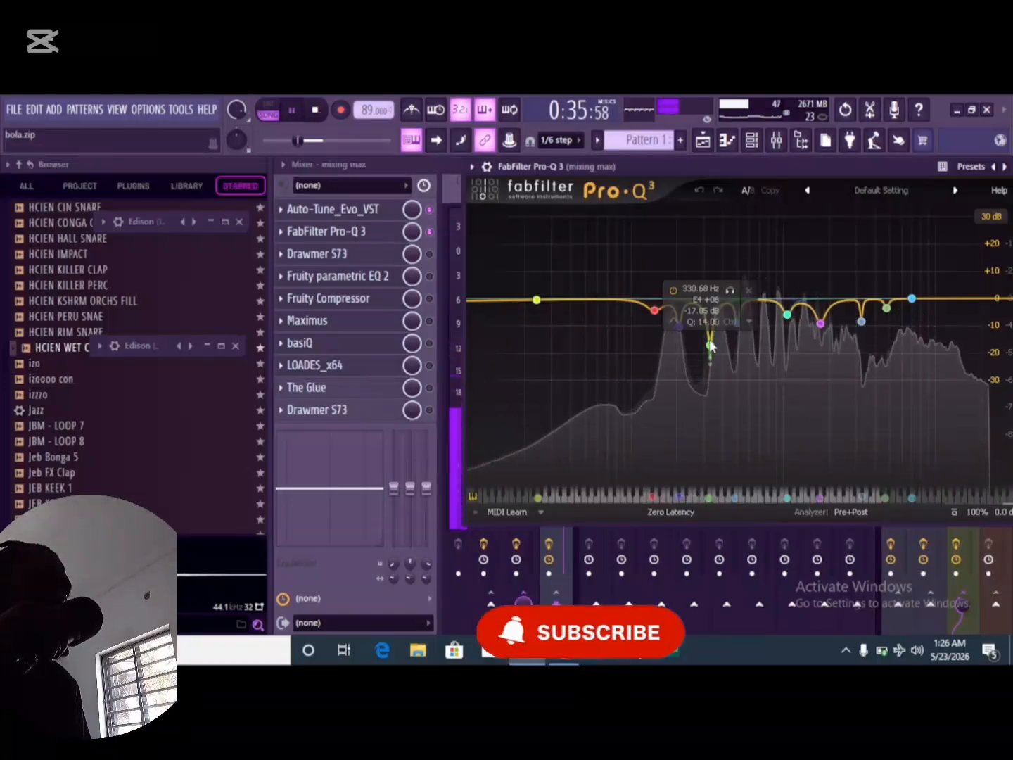
left_click_drag(711, 344, 707, 206)
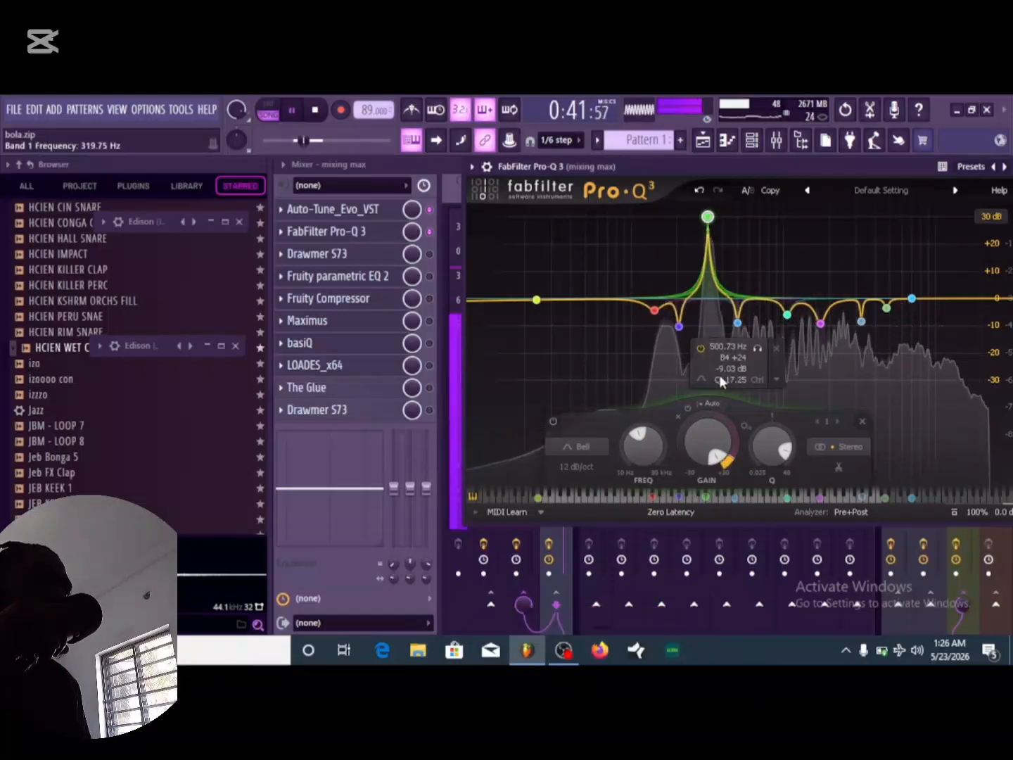
mouse_move(708, 444)
left_mouse_down()
mouse_move(722, 500)
mouse_move(704, 437)
left_mouse_up()
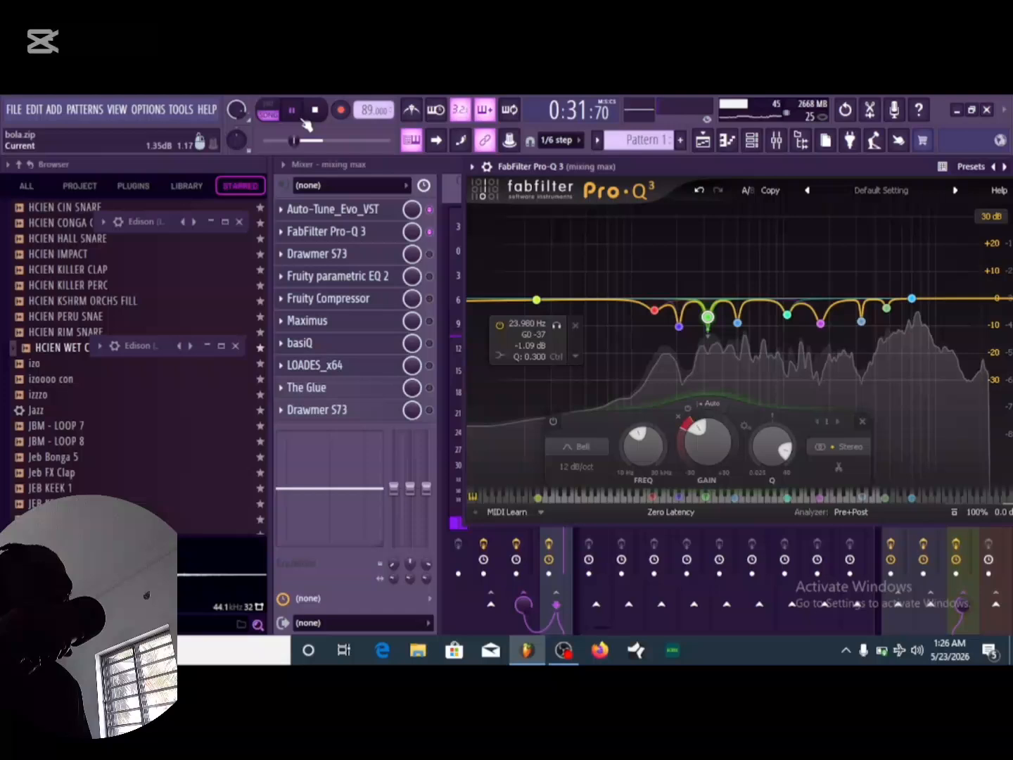
left_click(293, 109)
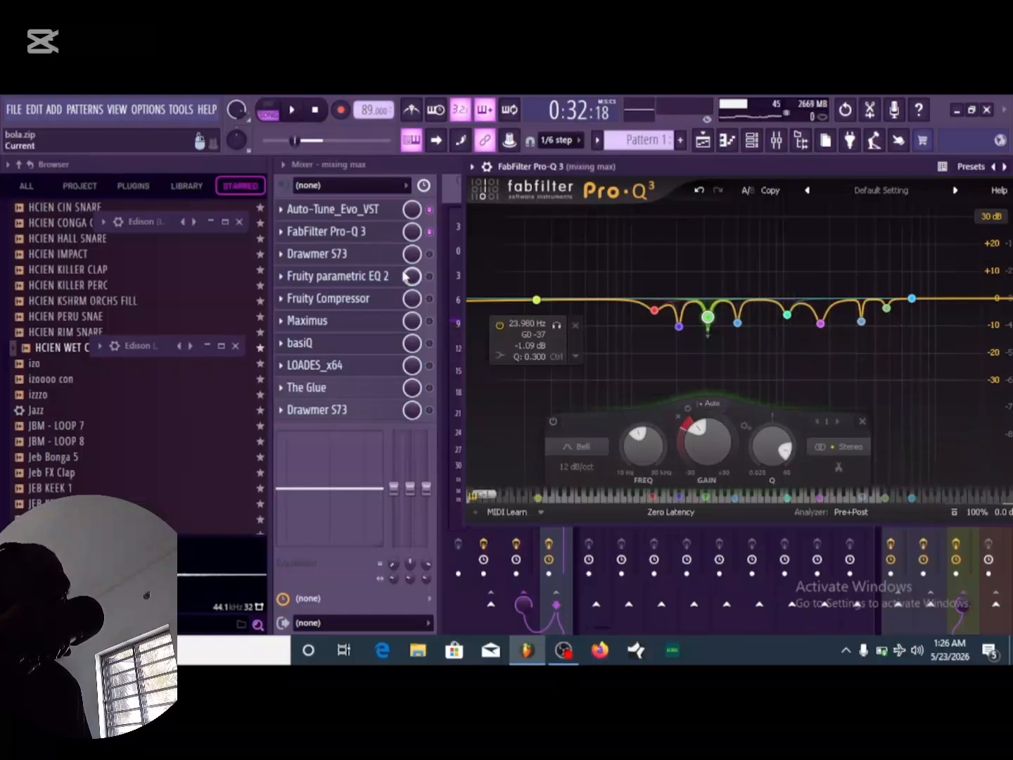
Enable the first Drawmer S73 on the mixing max track and play the vocal with the plugin's settings open, ending paused.
left_click(430, 253)
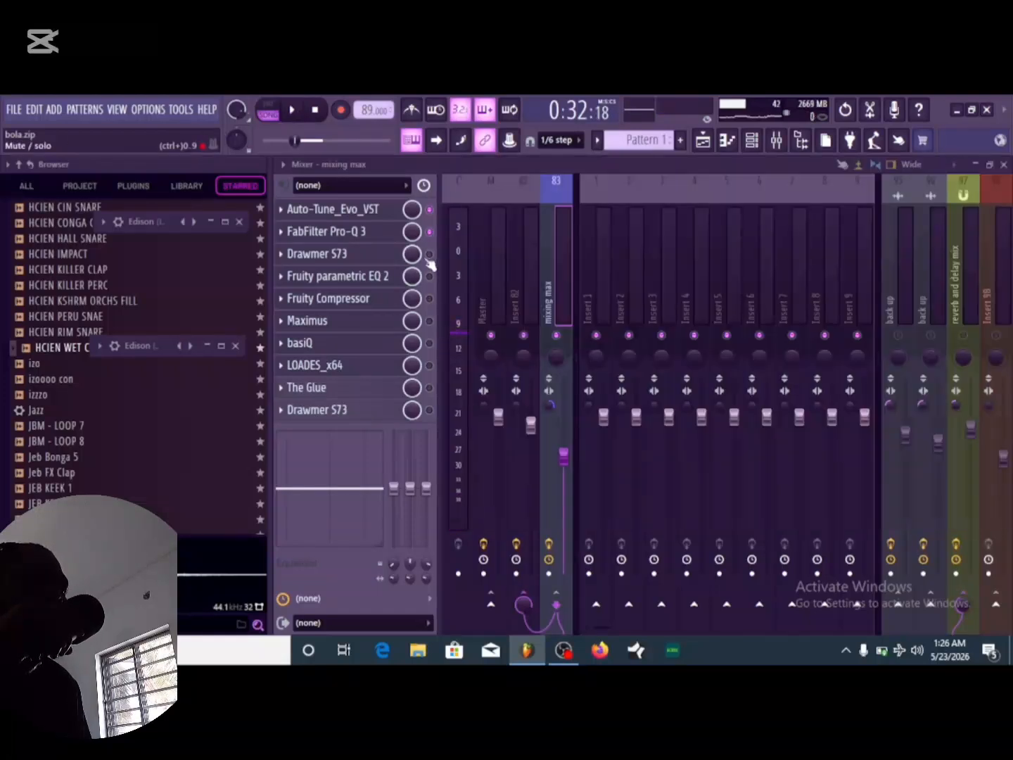
left_click(377, 259)
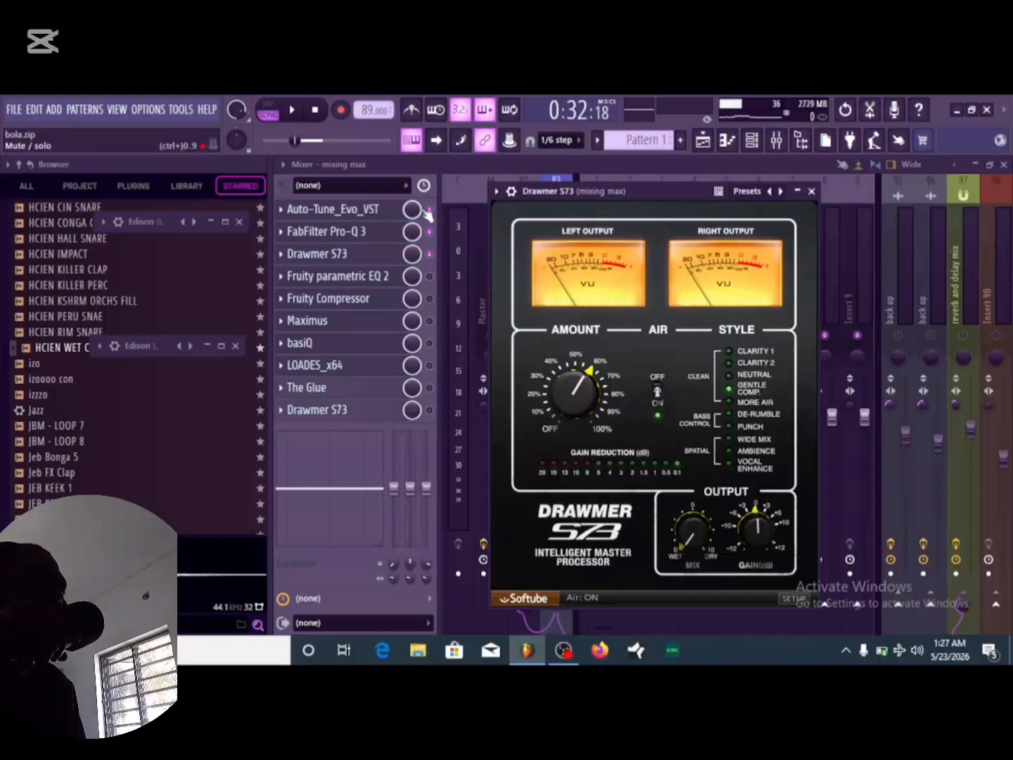
left_click(291, 111)
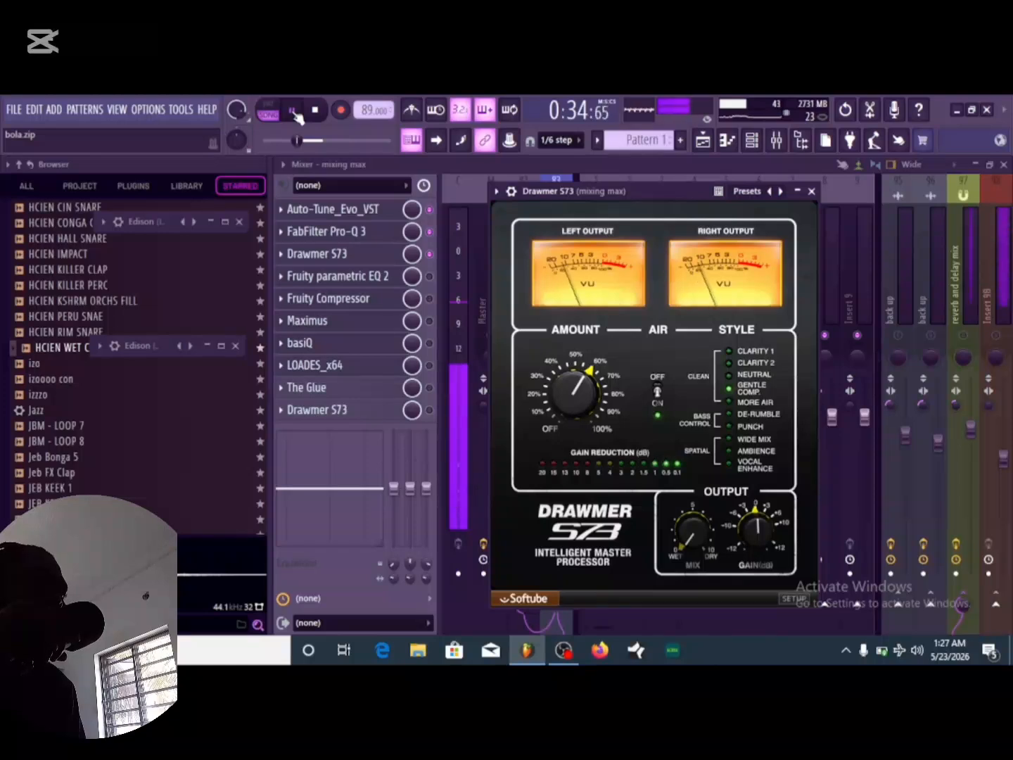
left_click(297, 112)
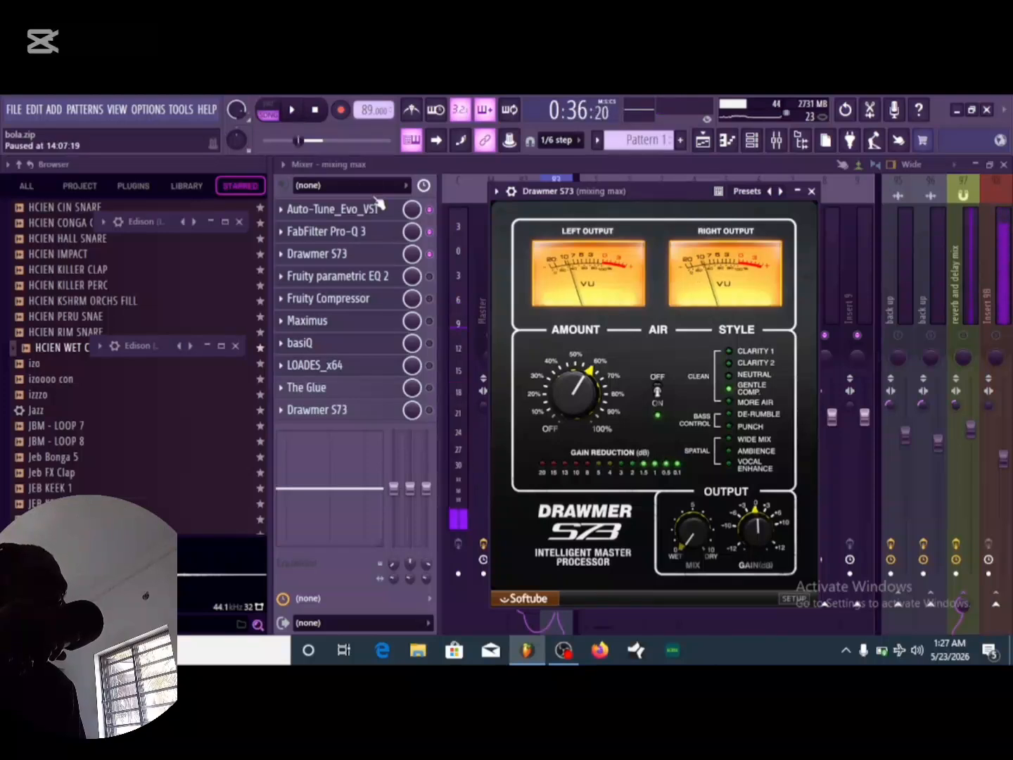
Compare the vocal during playback with the first Drawmer S73 bypassed and re-enabled, reopen its settings, and pause.
left_click(429, 254)
left_click(292, 111)
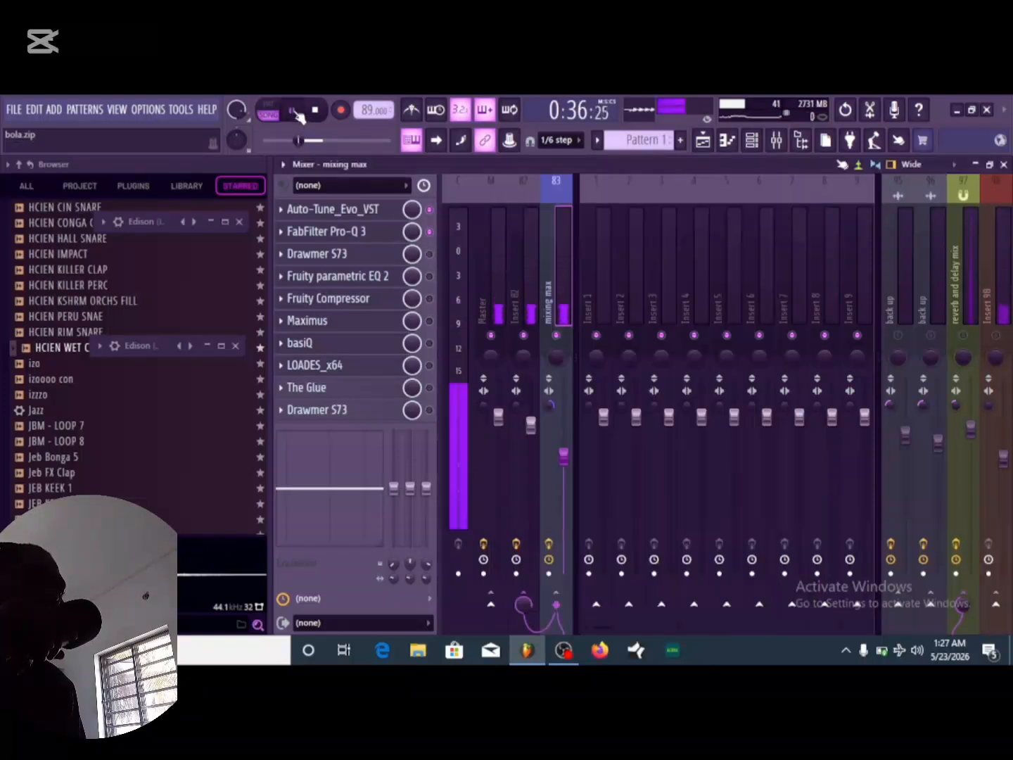
left_click(429, 254)
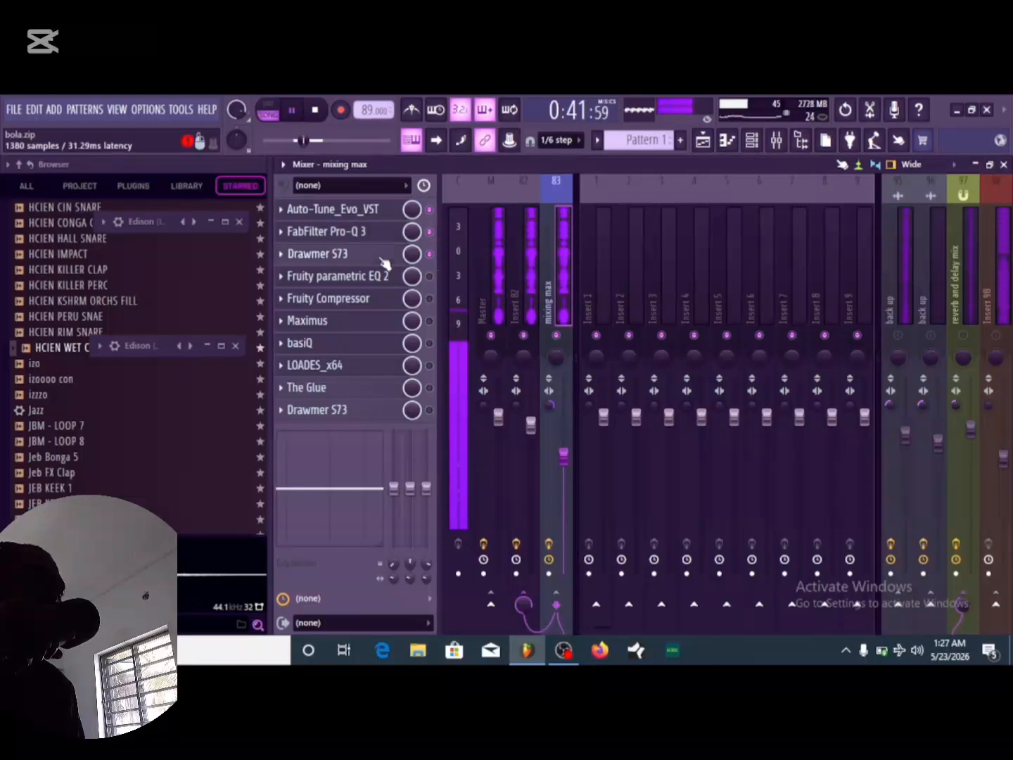
left_click(403, 256)
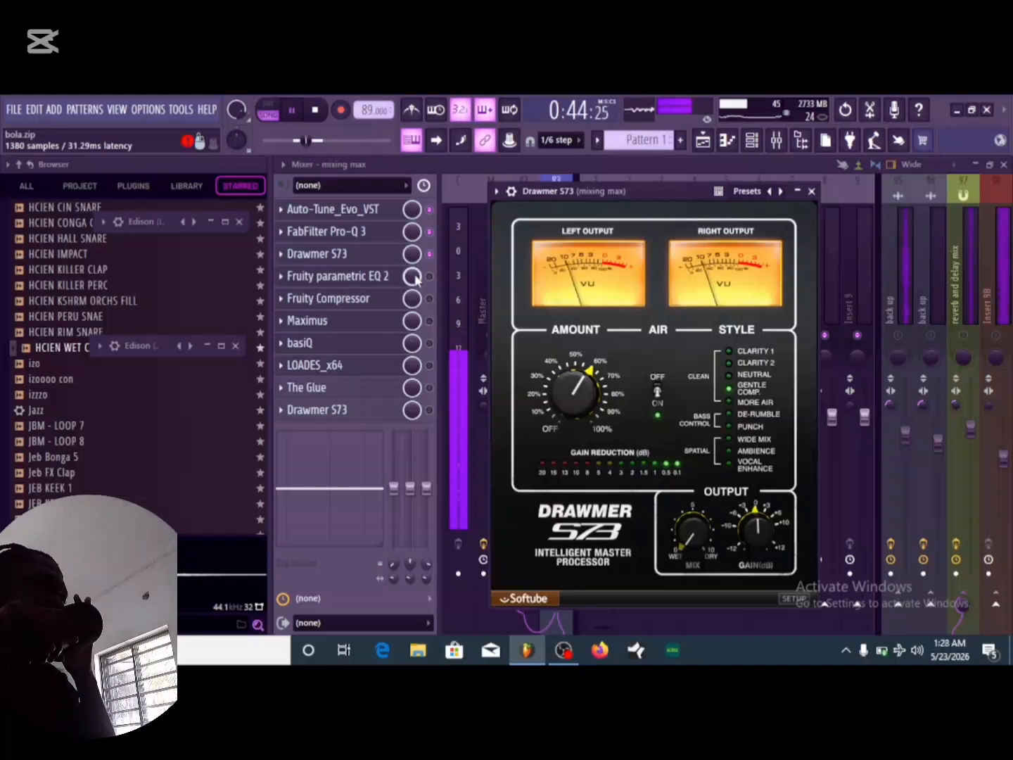
left_click(291, 110)
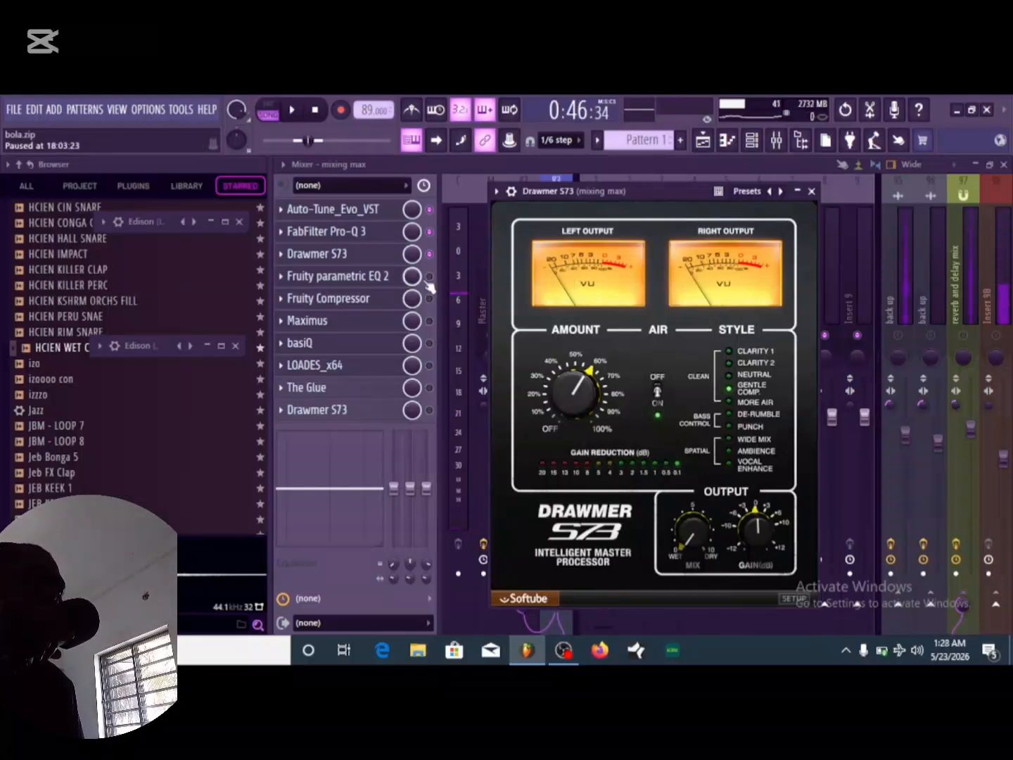
Enable Fruity parametric EQ 2 on the mixing max track, compare the vocal with it bypassed and re-enabled during playback, and reopen its settings.
left_click(429, 276)
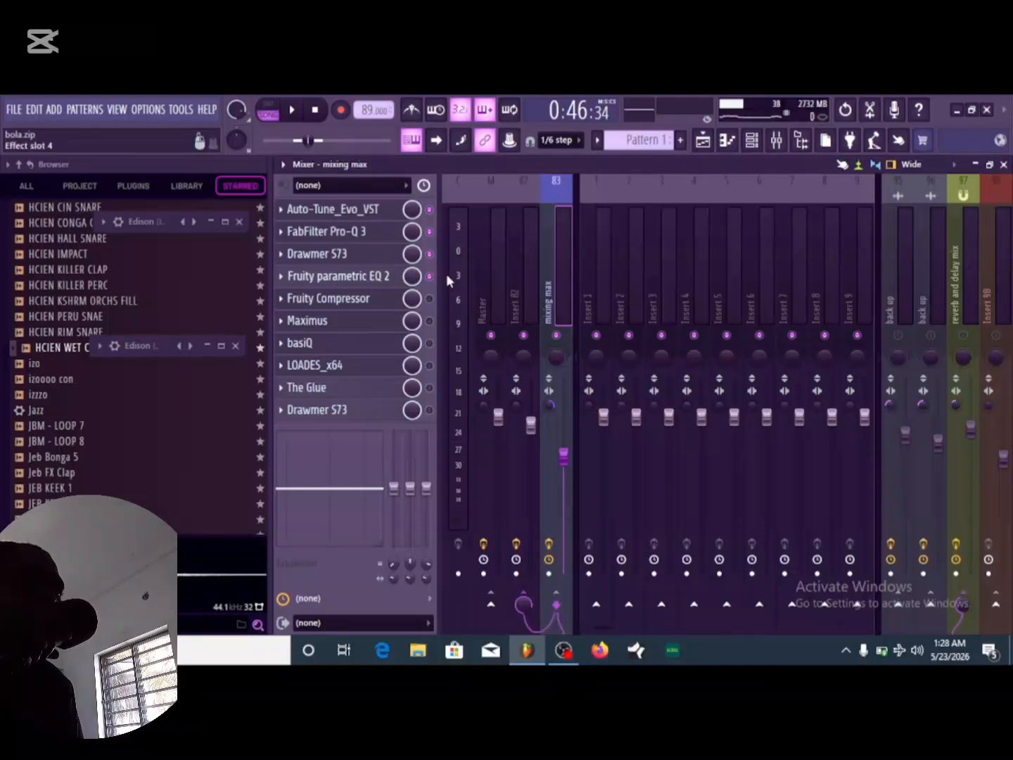
left_click(353, 281)
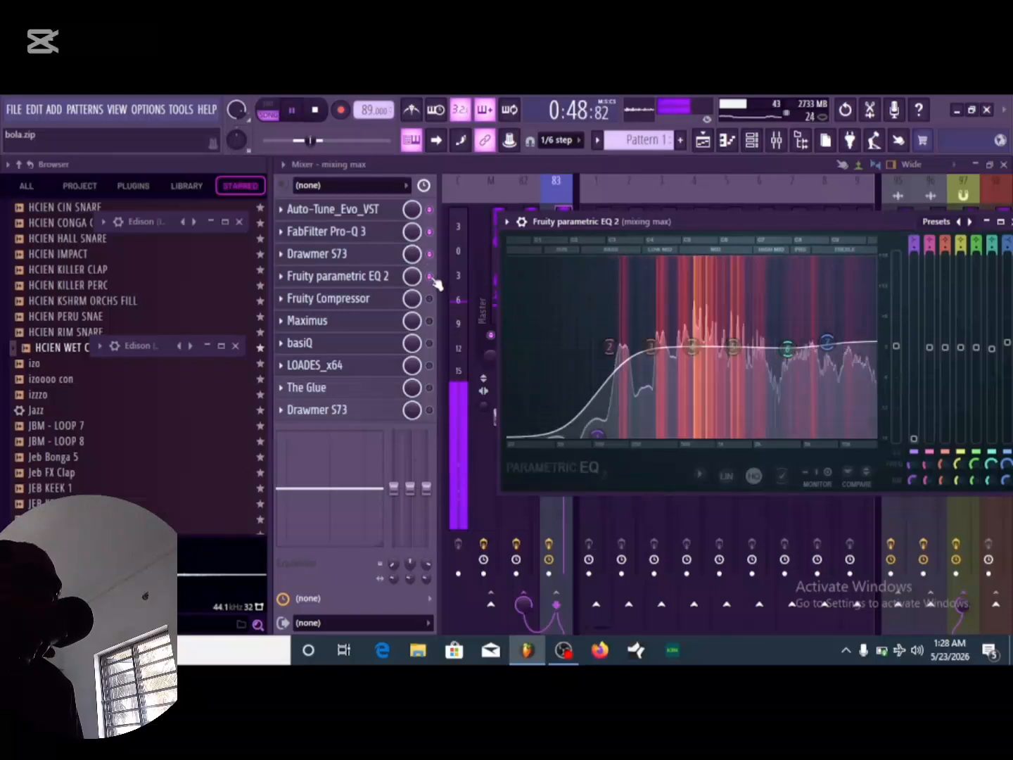
key("Escape")
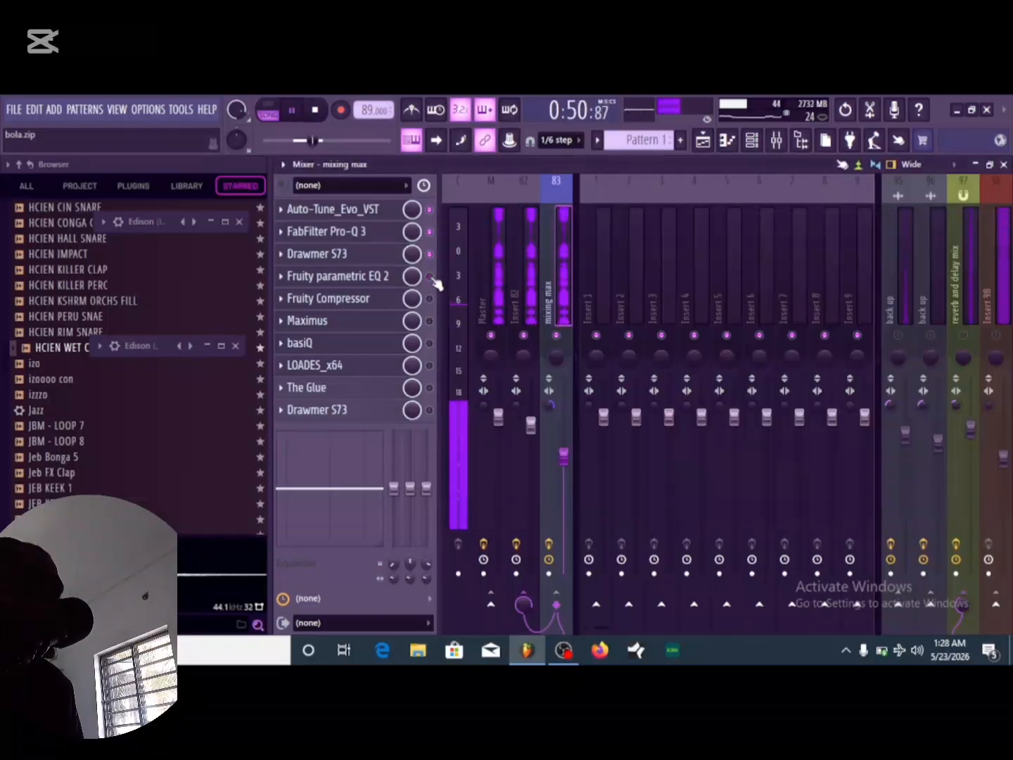
left_click(430, 277)
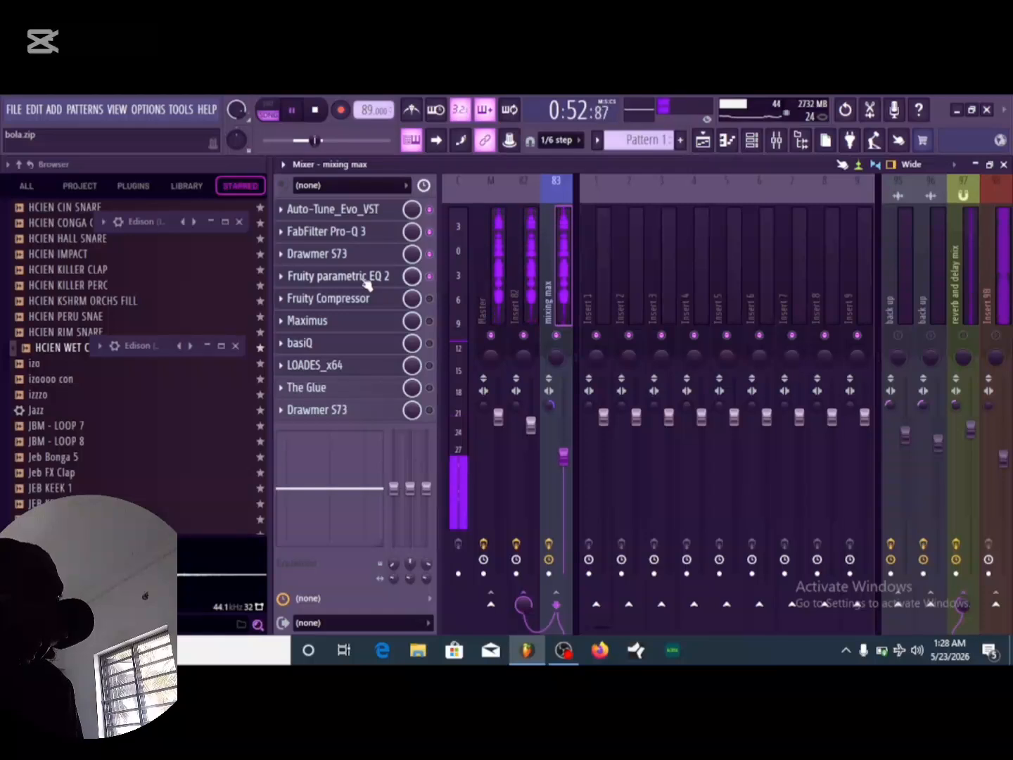
left_click(375, 280)
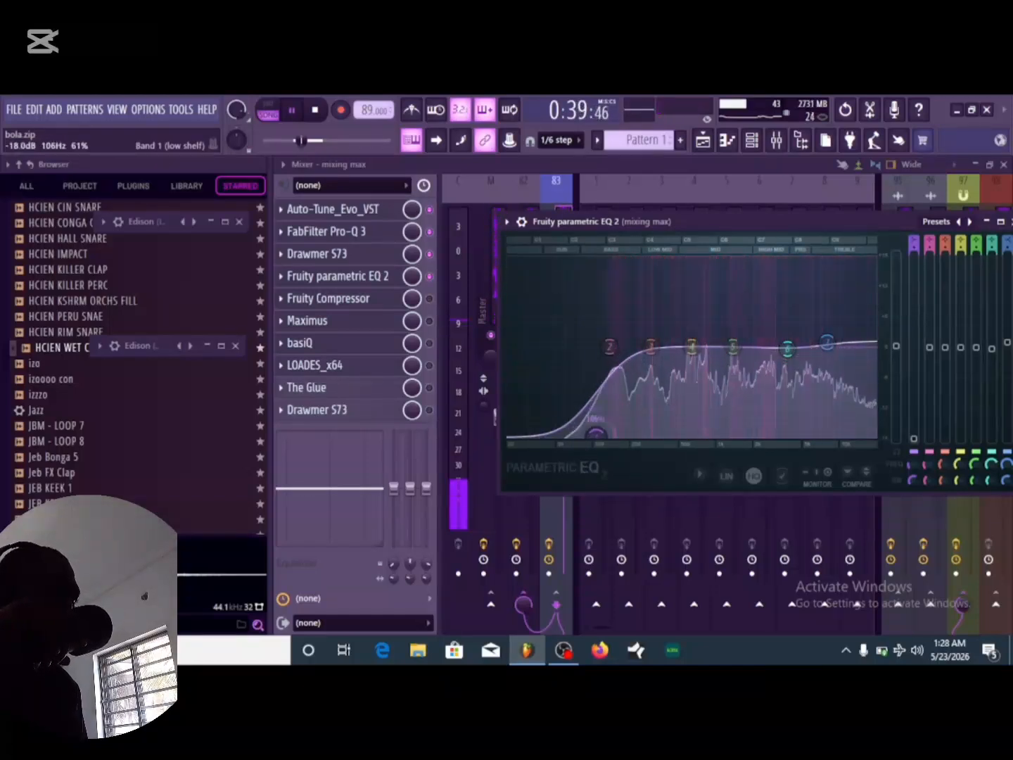
Enable Fruity Compressor on the mixing max track, save the project, and play the vocal with the compressor's settings open, ending paused.
left_click(434, 304)
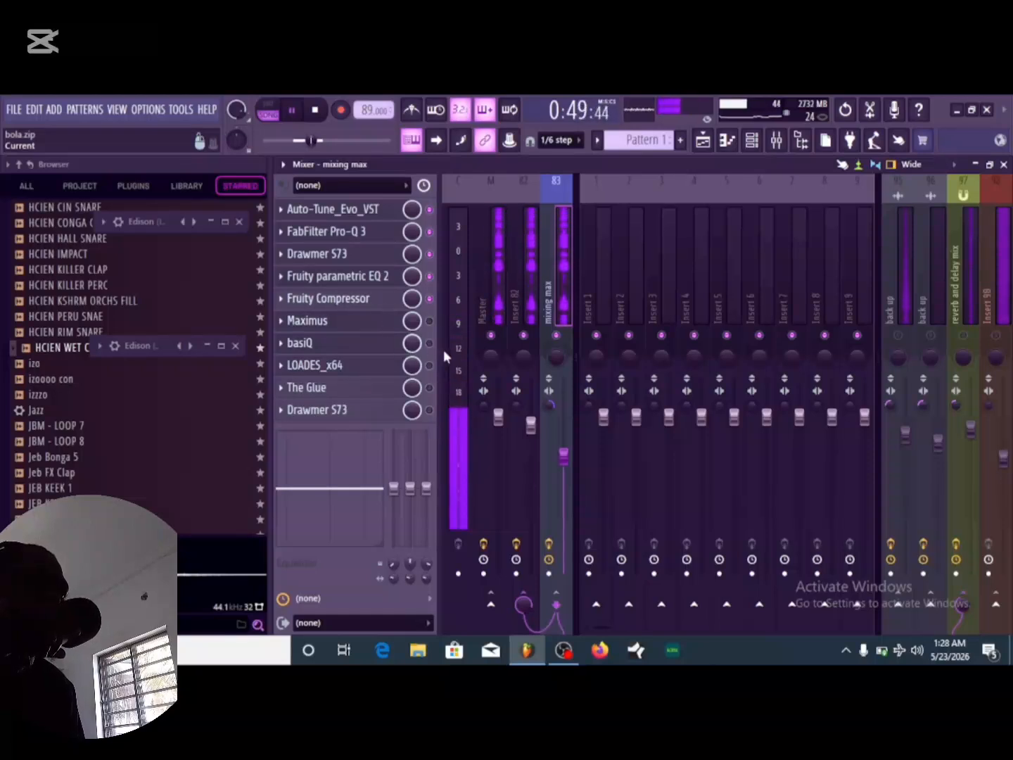
key("ctrl+s")
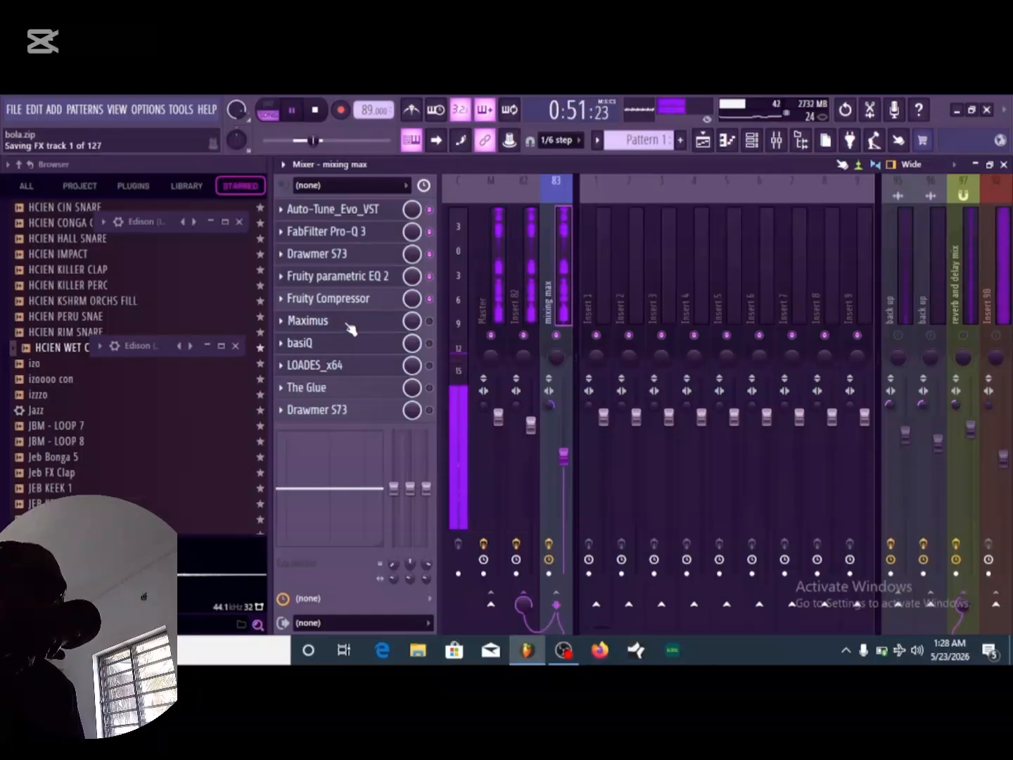
left_click(386, 304)
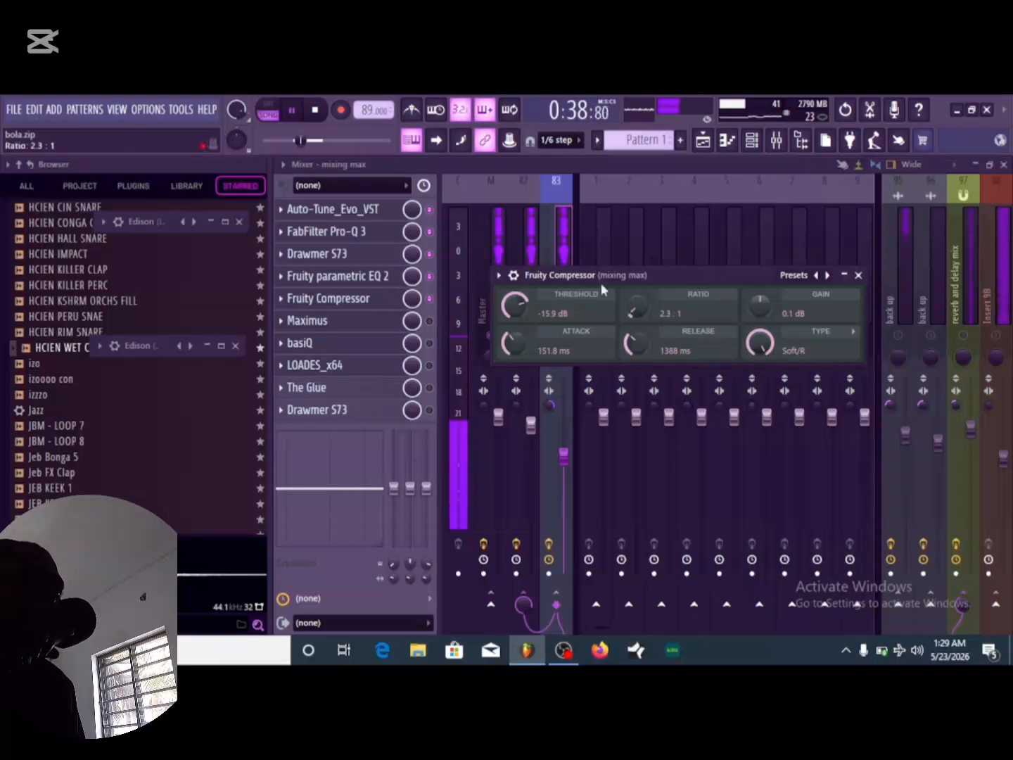
left_click_drag(631, 272, 615, 252)
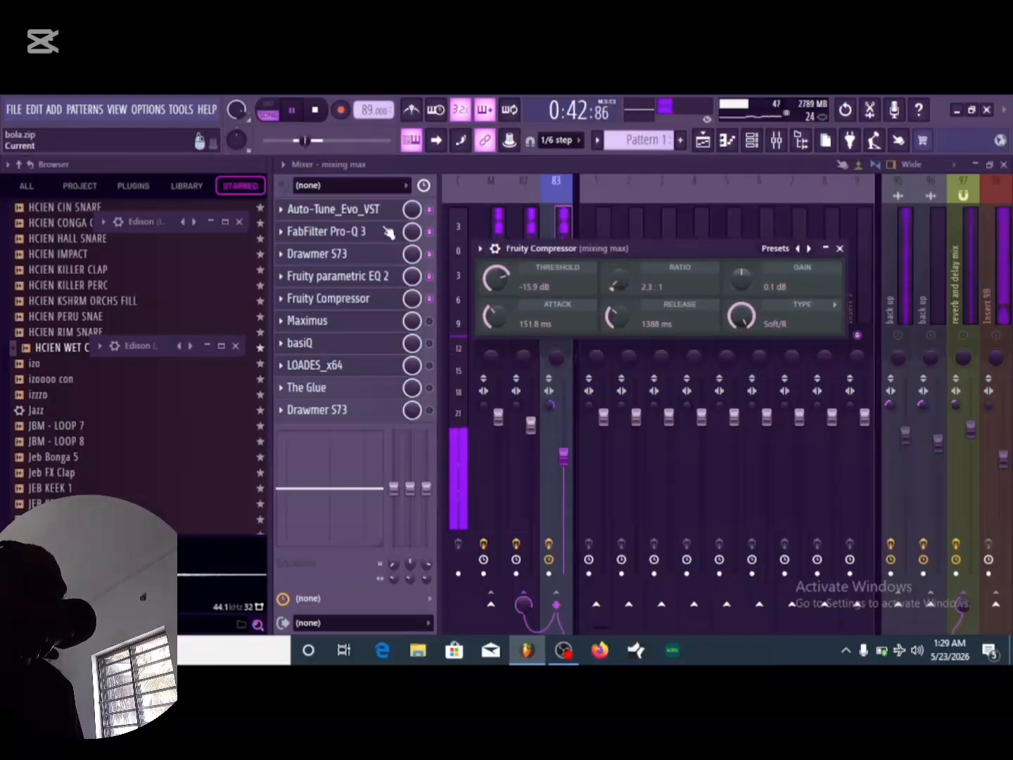
key("space")
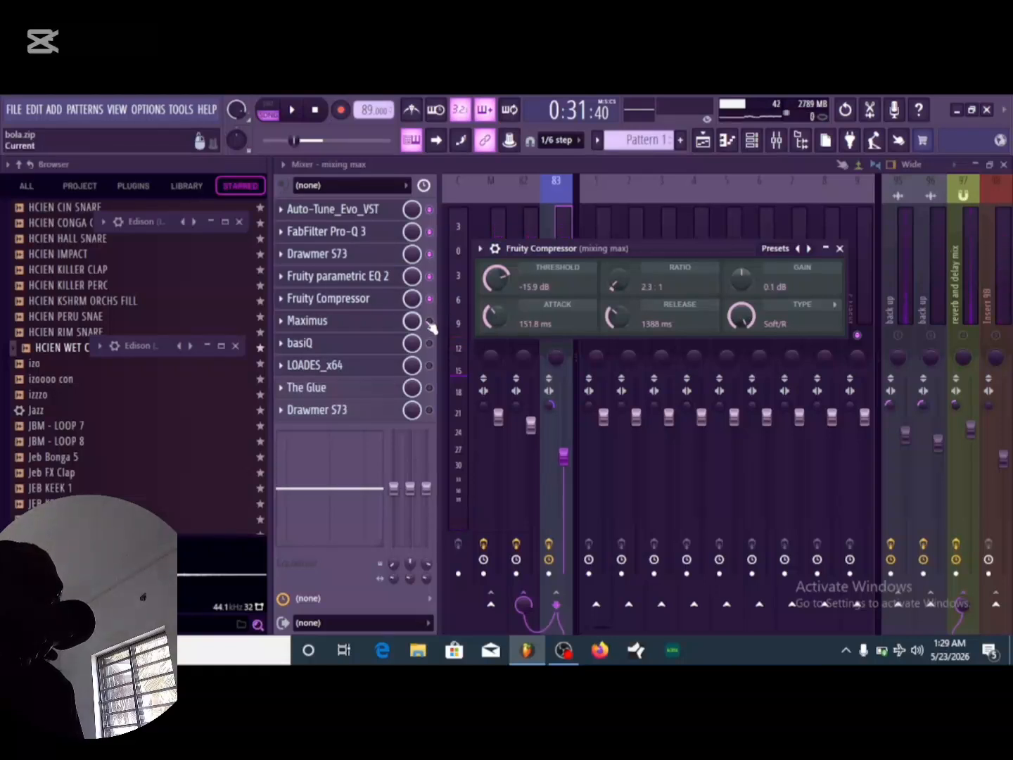
Enable Maximus and basiQ on the mixing max track, opening the settings of each, and start playback.
left_click(430, 325)
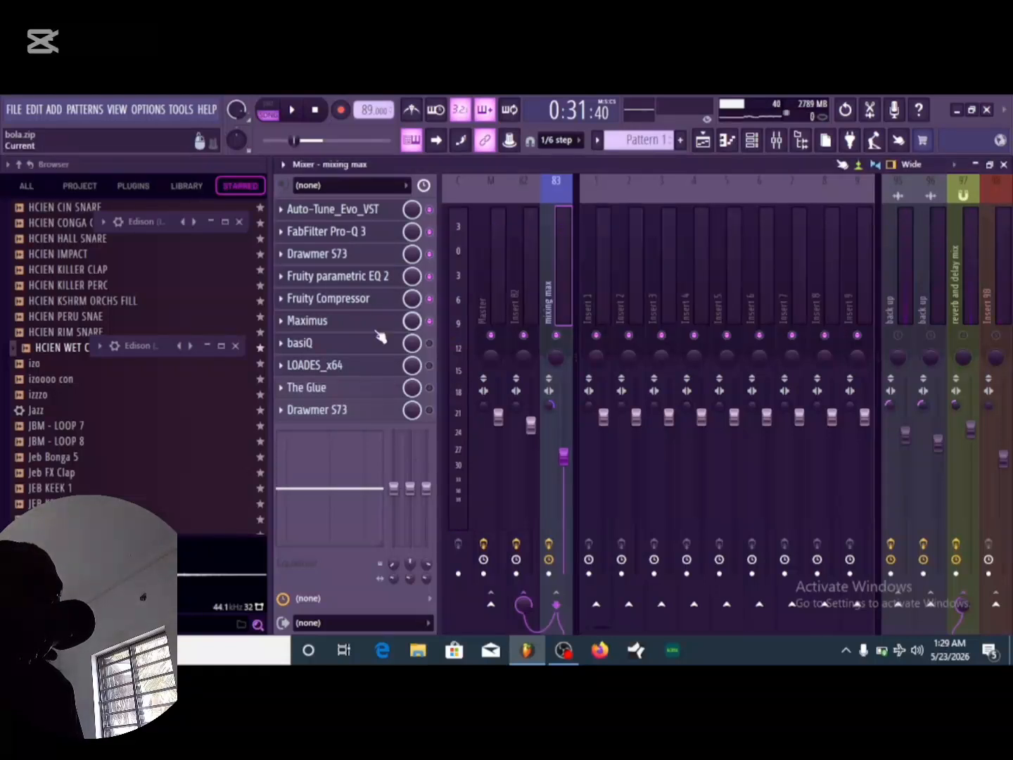
left_click(318, 324)
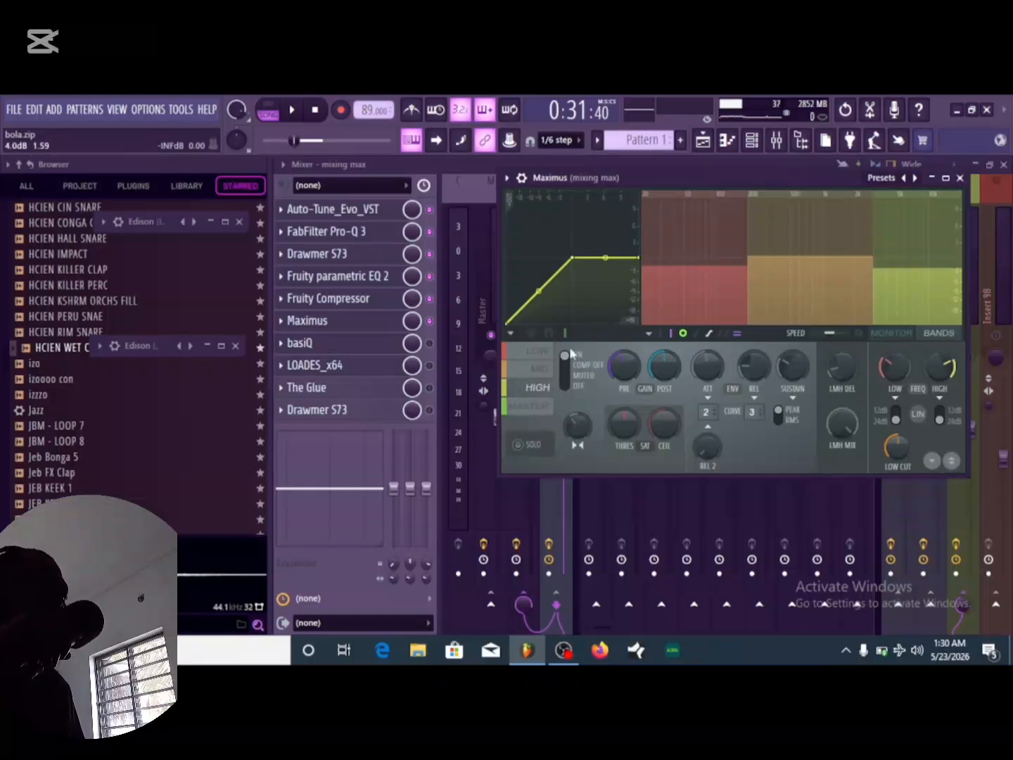
left_click(430, 344)
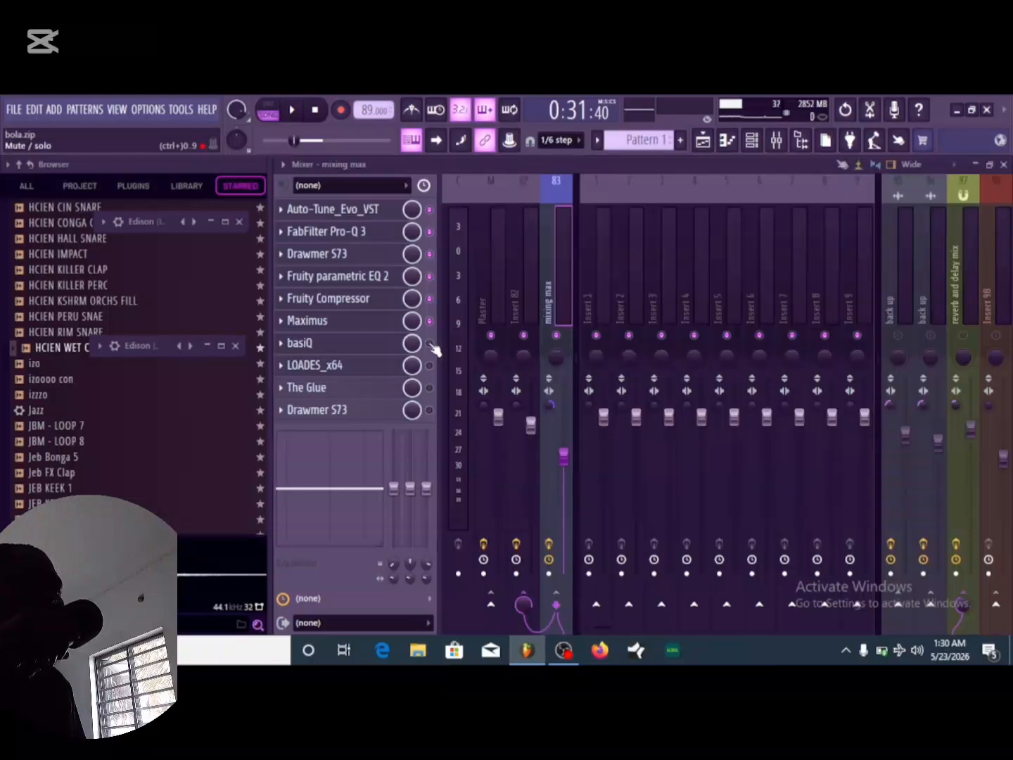
left_click(361, 345)
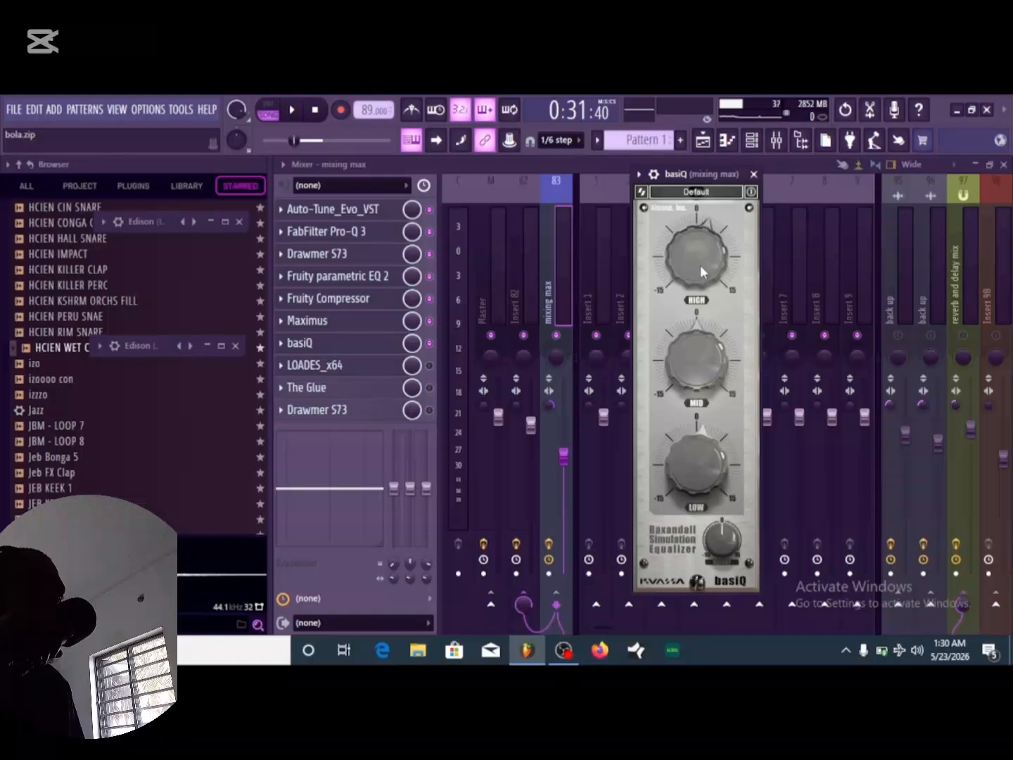
left_click(291, 109)
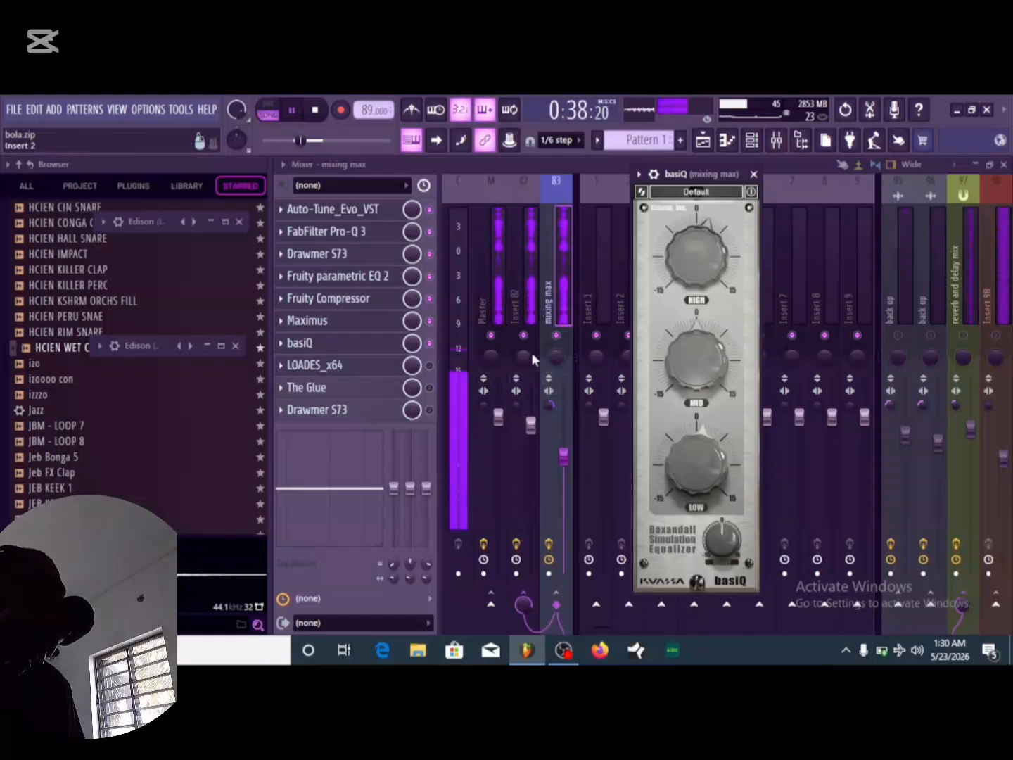
Compare the vocal with LOADES_x64 enabled and bypassed during playback, and pause.
left_click(429, 365)
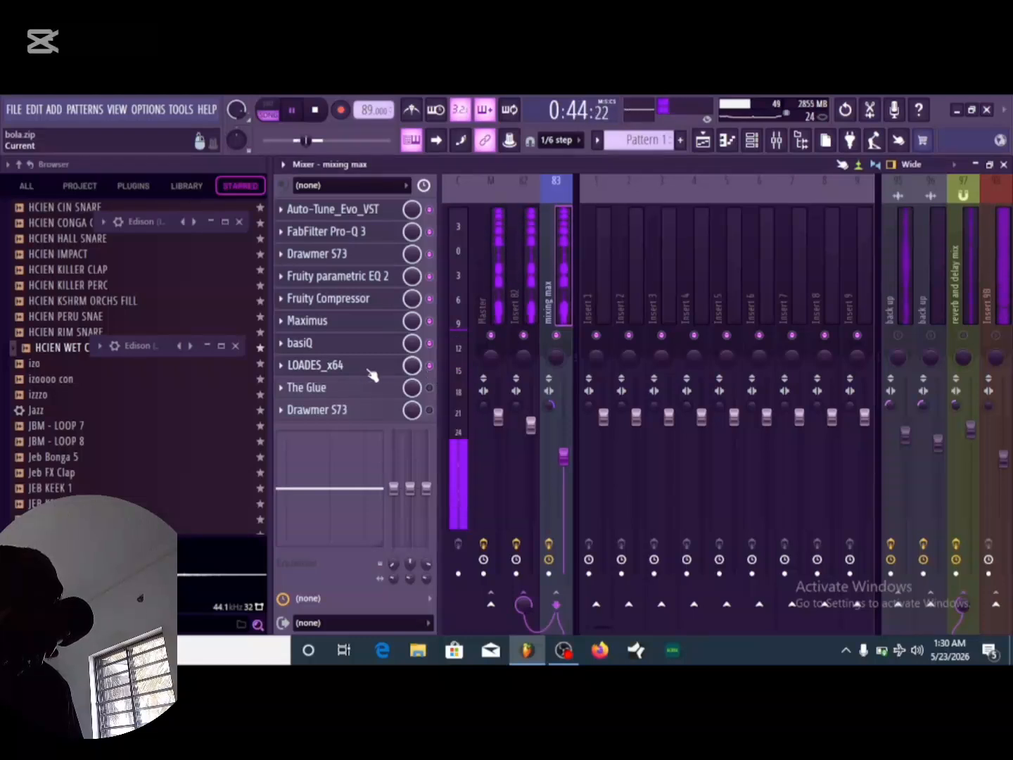
left_click(429, 366)
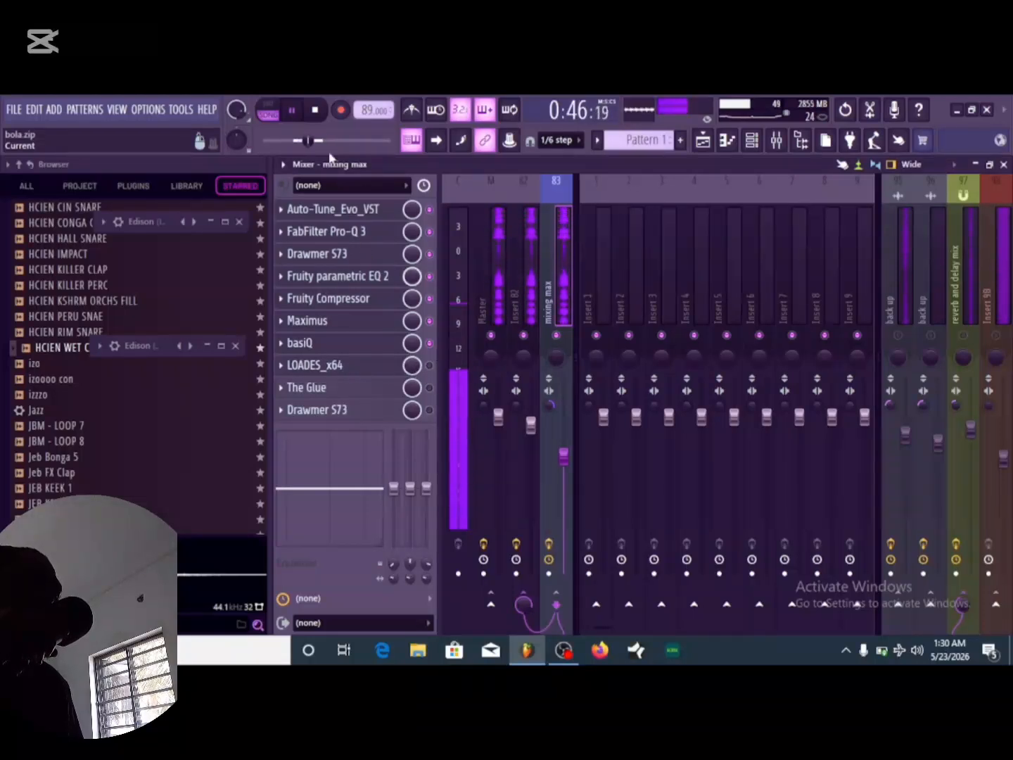
key("space")
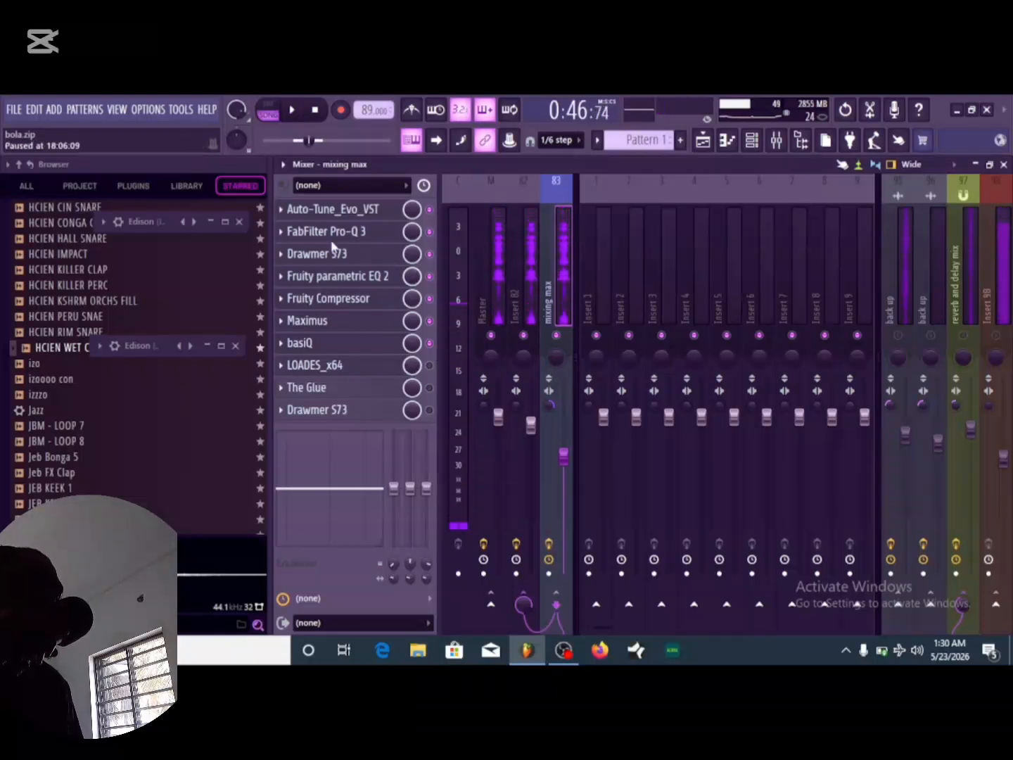
Review the LOADES_x64 de-esser settings, enable the plugin, and play the vocal with its settings open, ending paused.
left_click(360, 370)
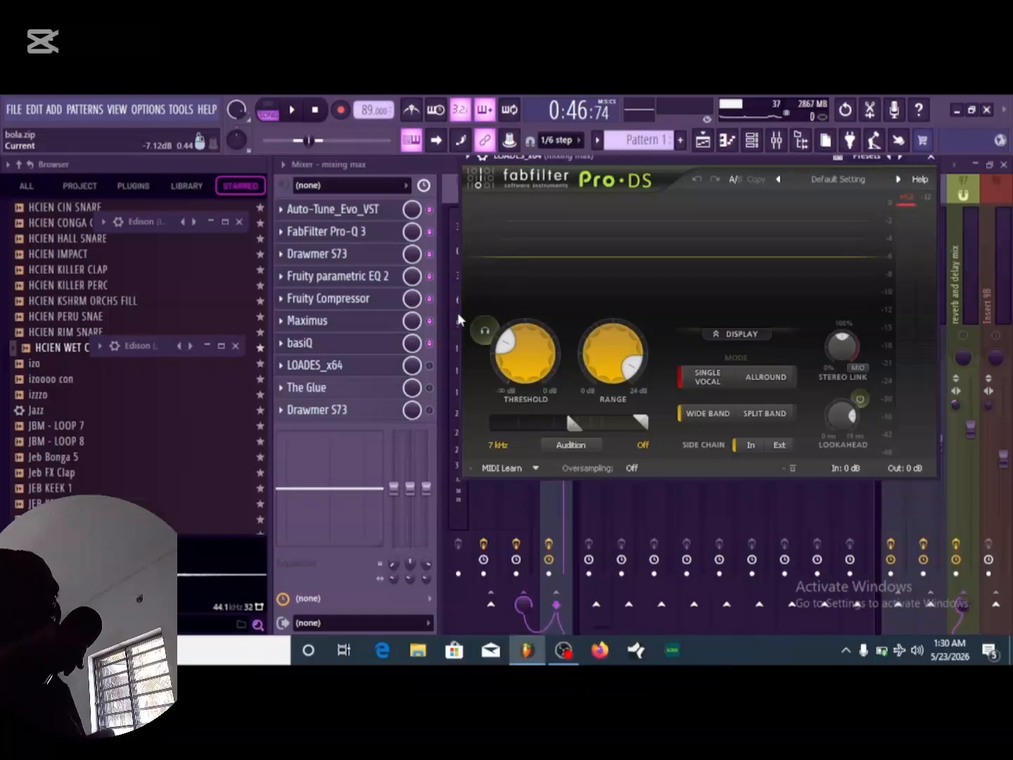
mouse_move(487, 380)
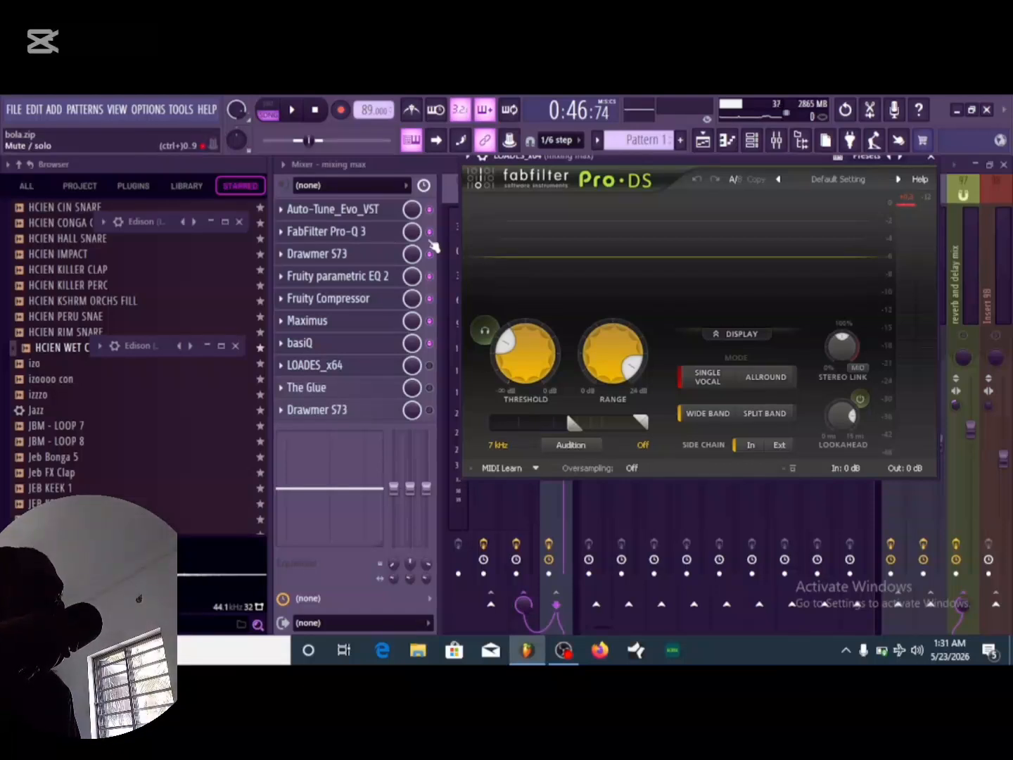
left_click(404, 368)
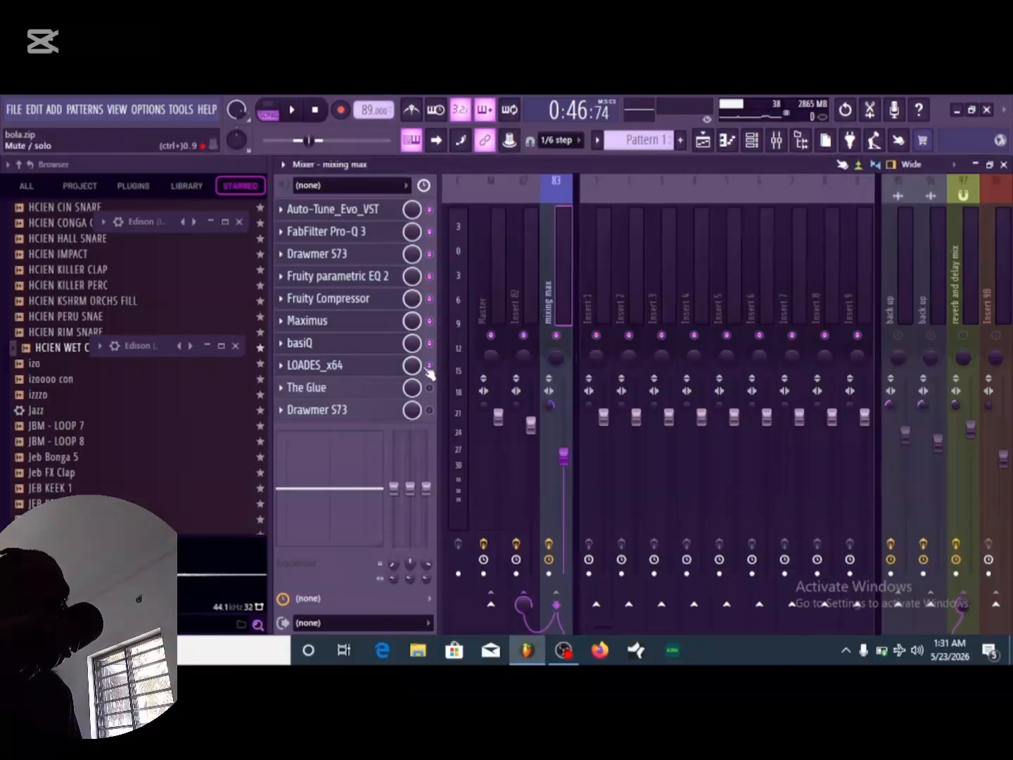
left_click(376, 371)
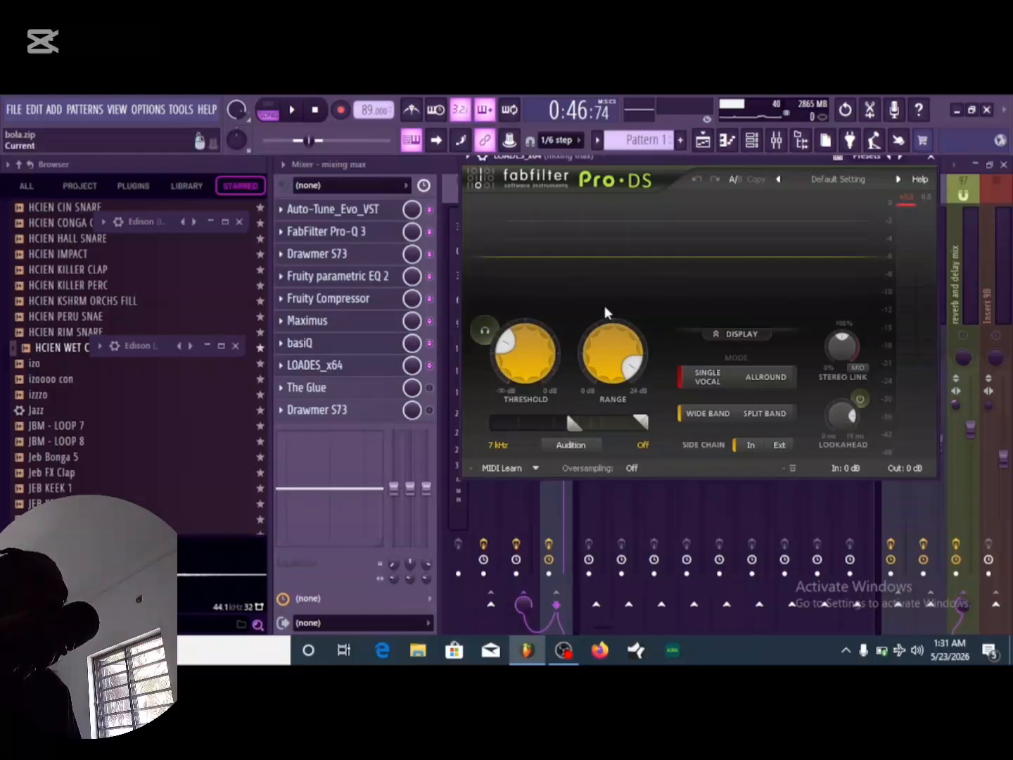
key("space")
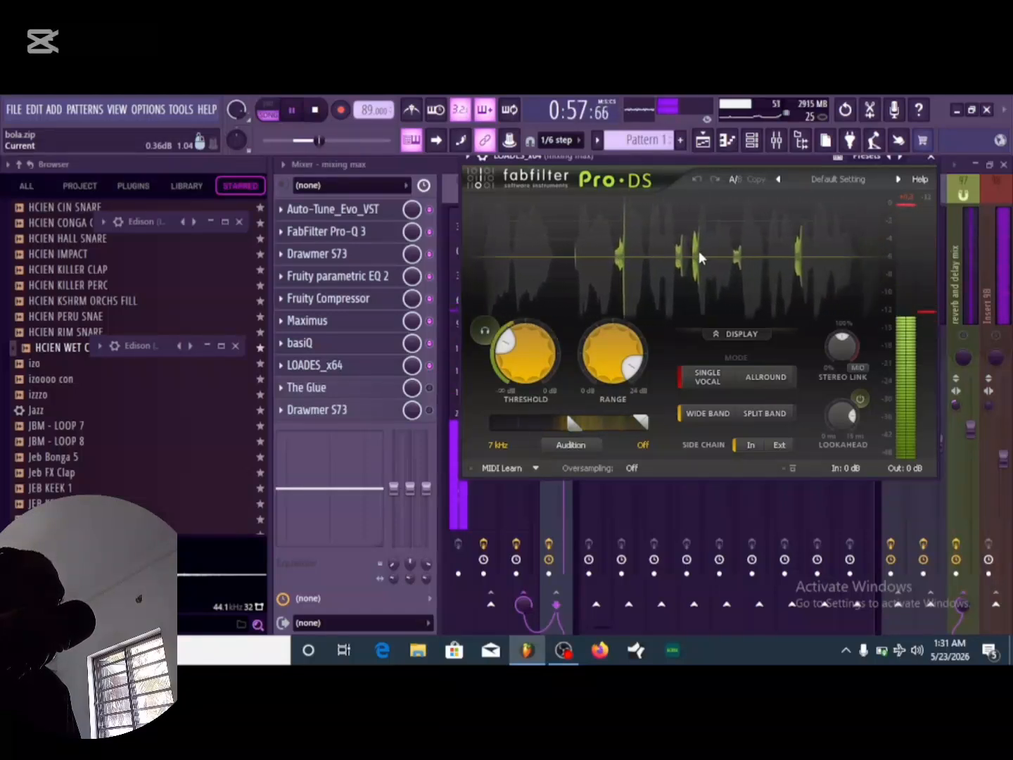
left_click(293, 110)
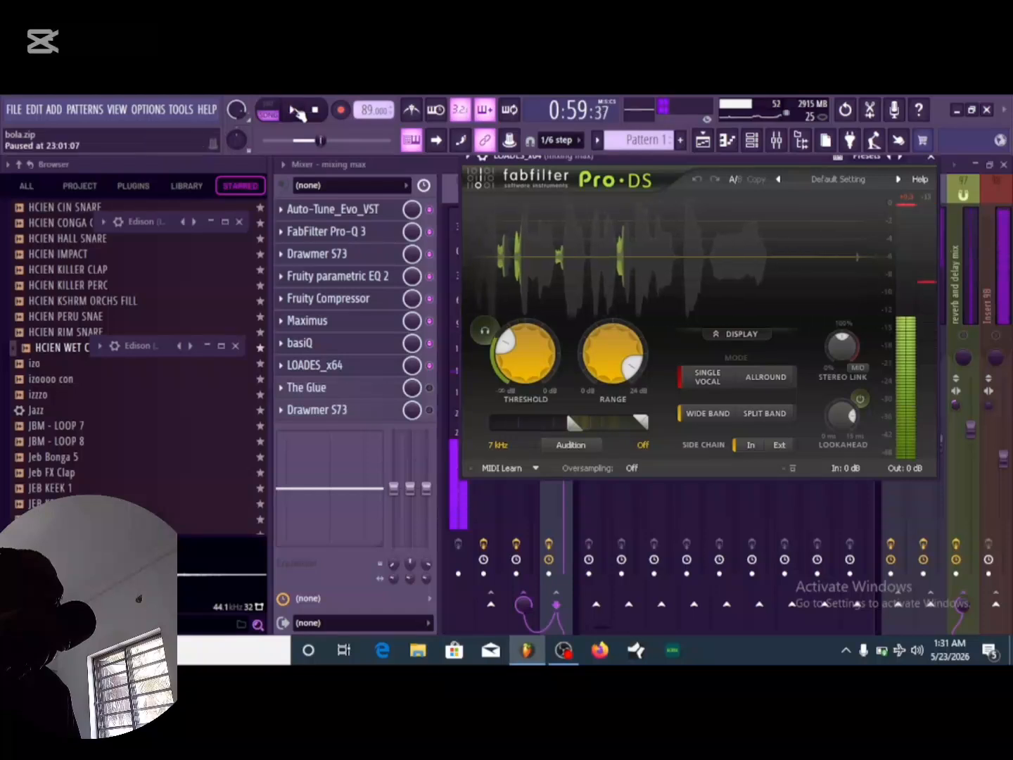
Enable The Glue on the mixing max track, save the project, and compare the vocal with it bypassed and re-enabled during playback.
left_click(430, 389)
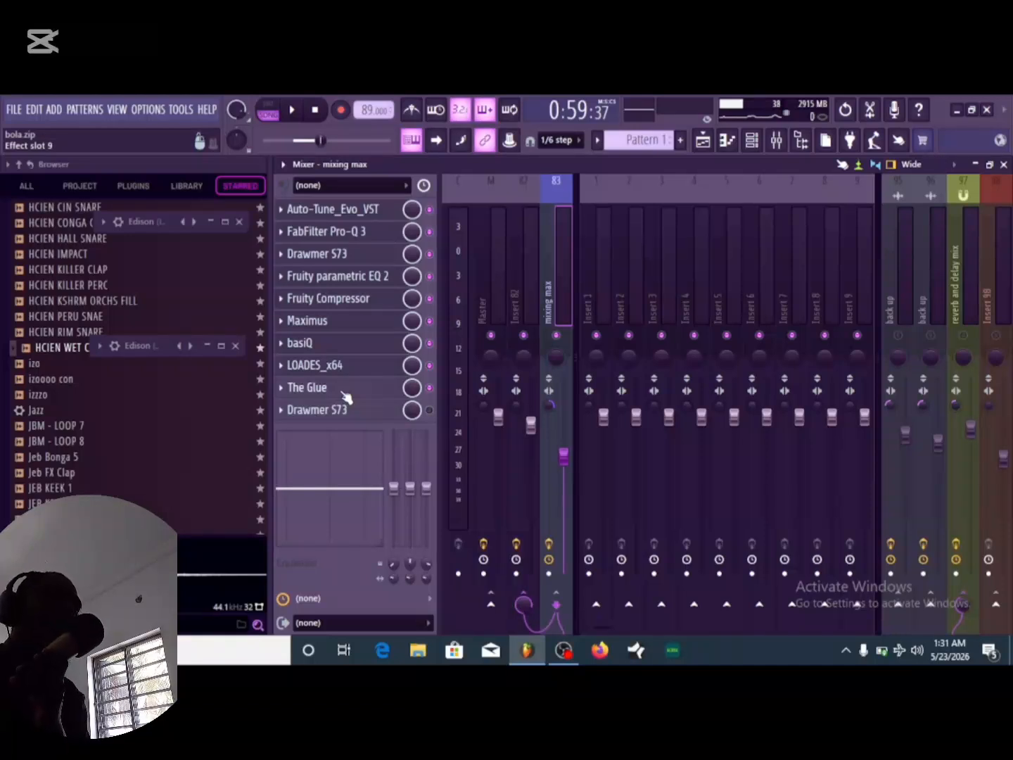
key("ctrl+s")
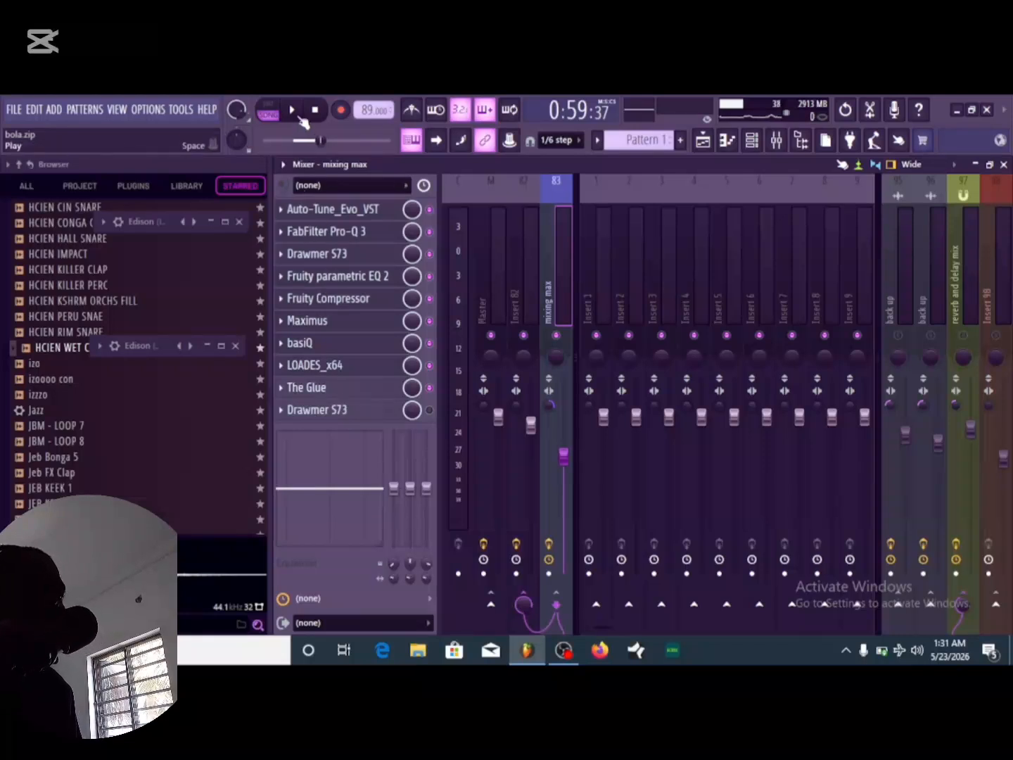
left_click(301, 119)
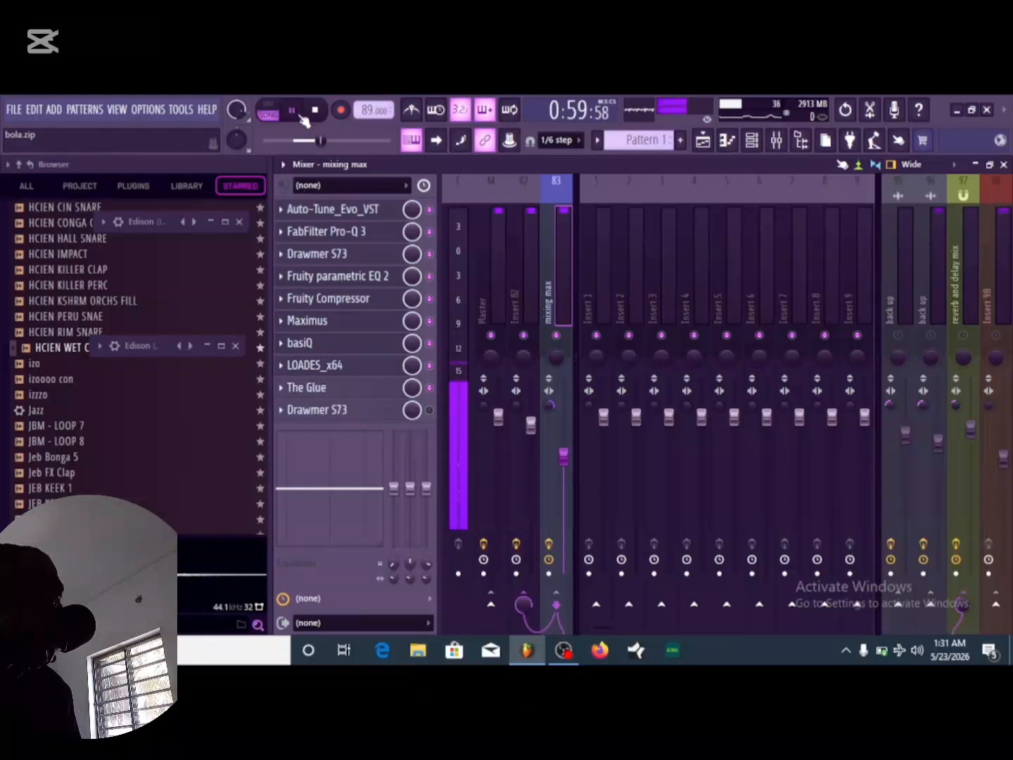
left_click(429, 387)
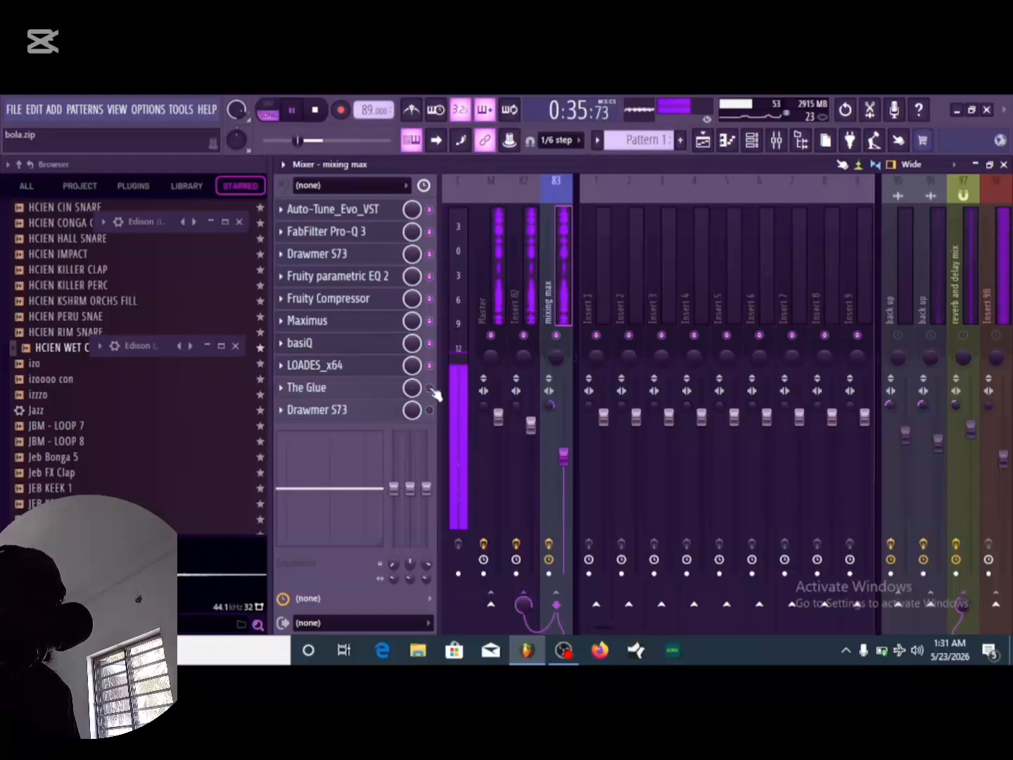
left_click(429, 388)
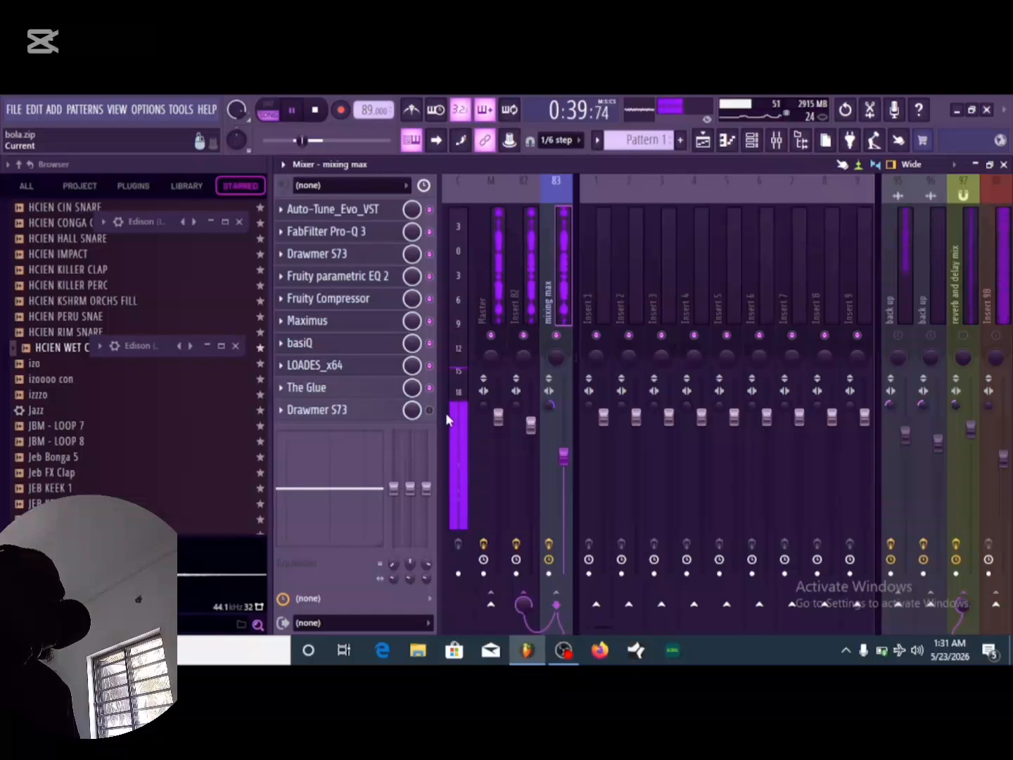
Enable the last Drawmer S73 on the mixing max track and play the vocal with its settings open, ending paused.
left_click(293, 113)
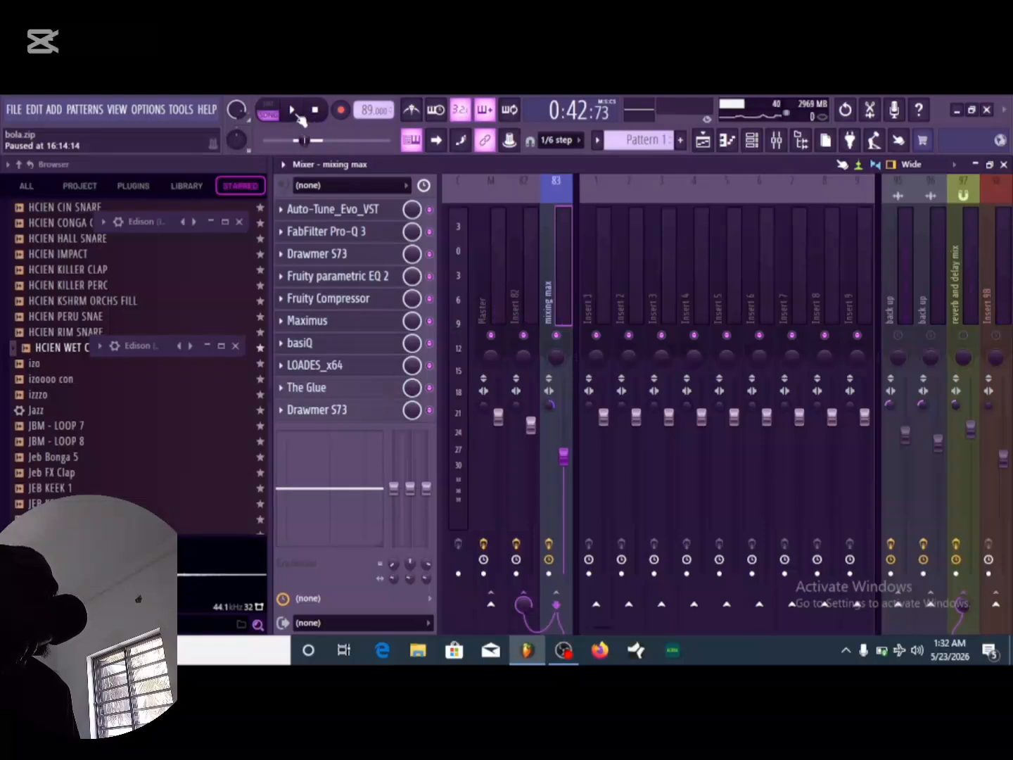
left_click(293, 111)
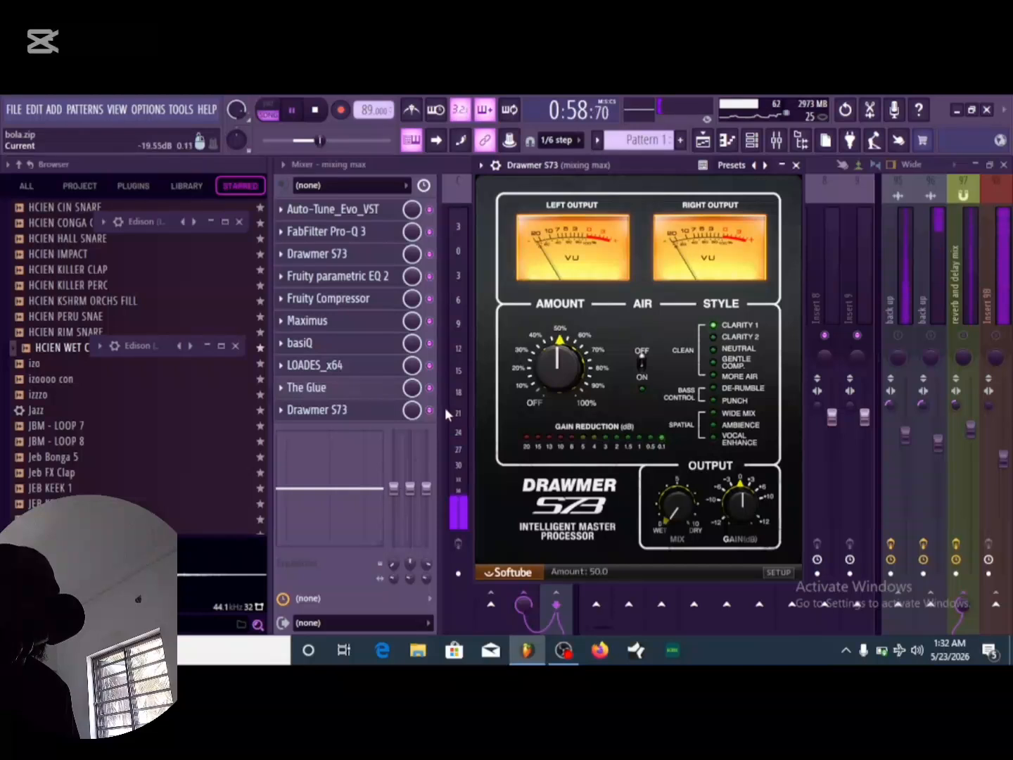
key("space")
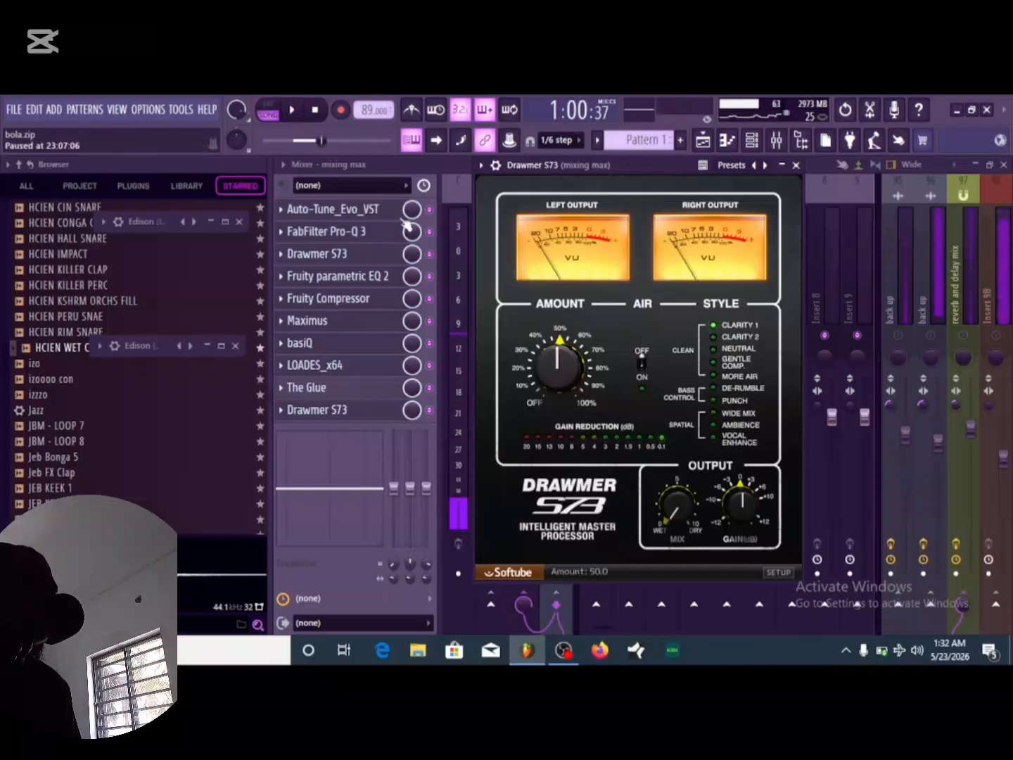
Put away the Drawmer S73 window and select the Insert 82 mixer track to show its effects chain.
left_click(782, 164)
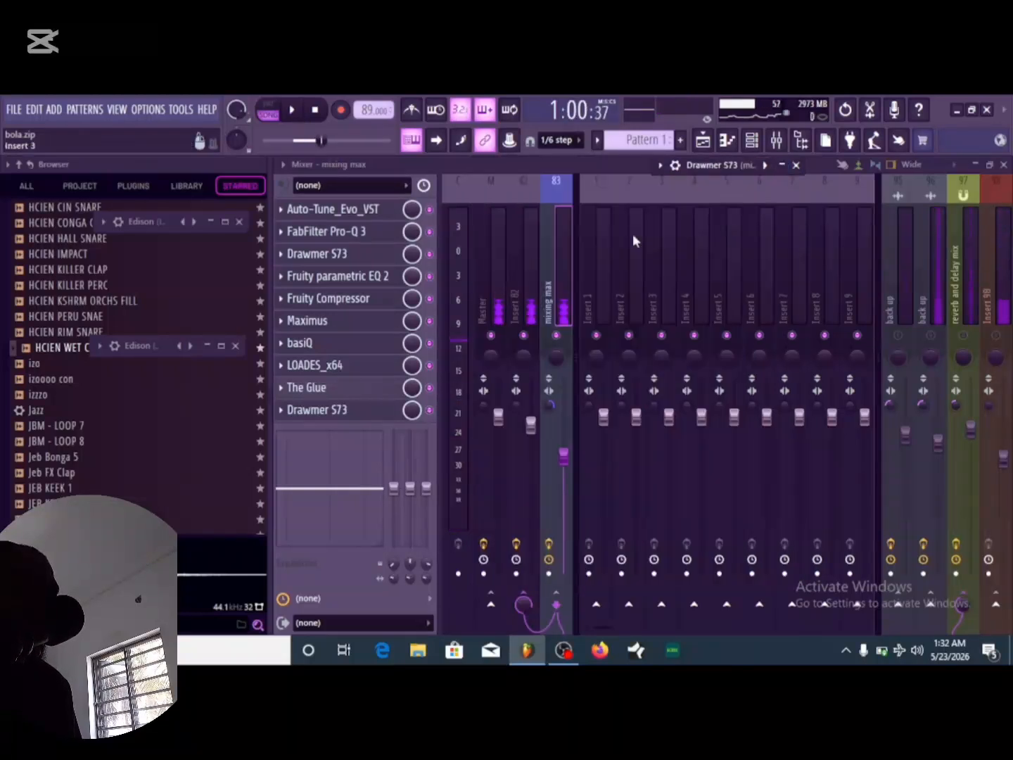
left_click(558, 186)
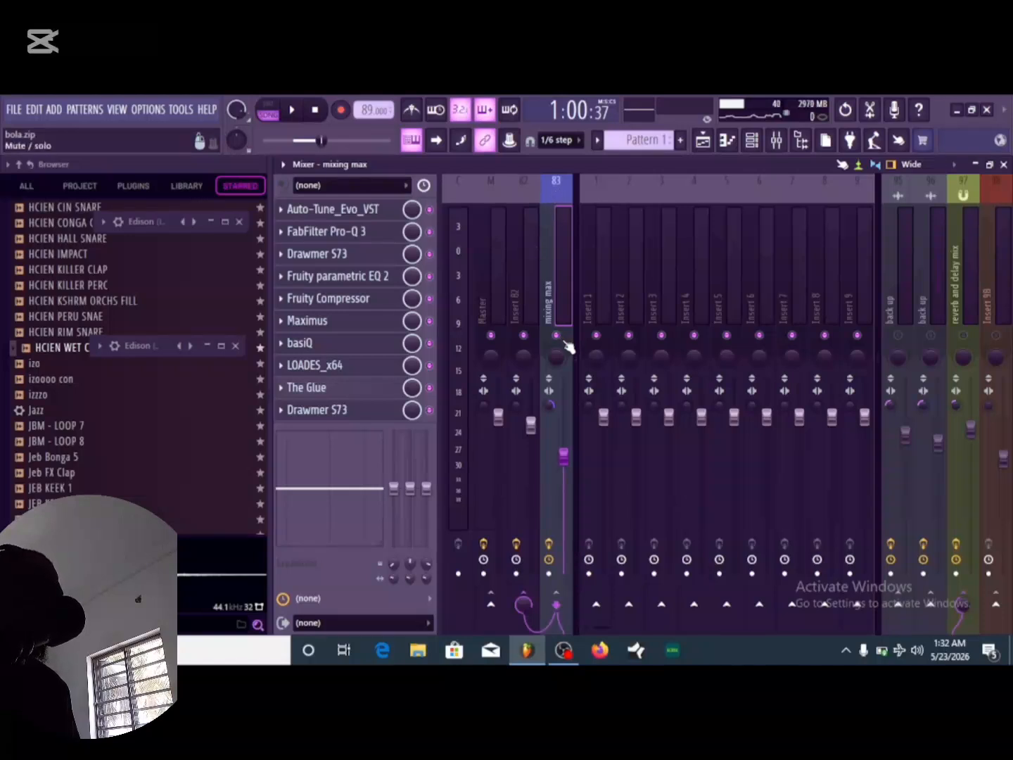
left_click(522, 184)
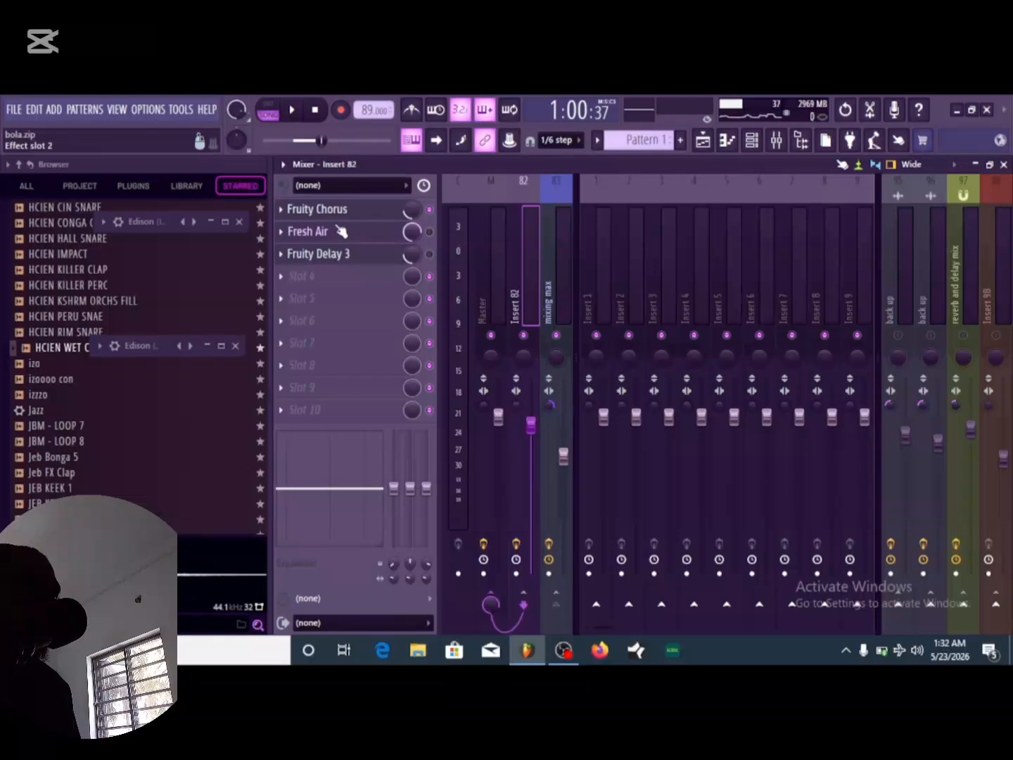
Play the vocal while reviewing the Fruity Chorus settings on Insert 82, and put its window away again.
left_click(291, 110)
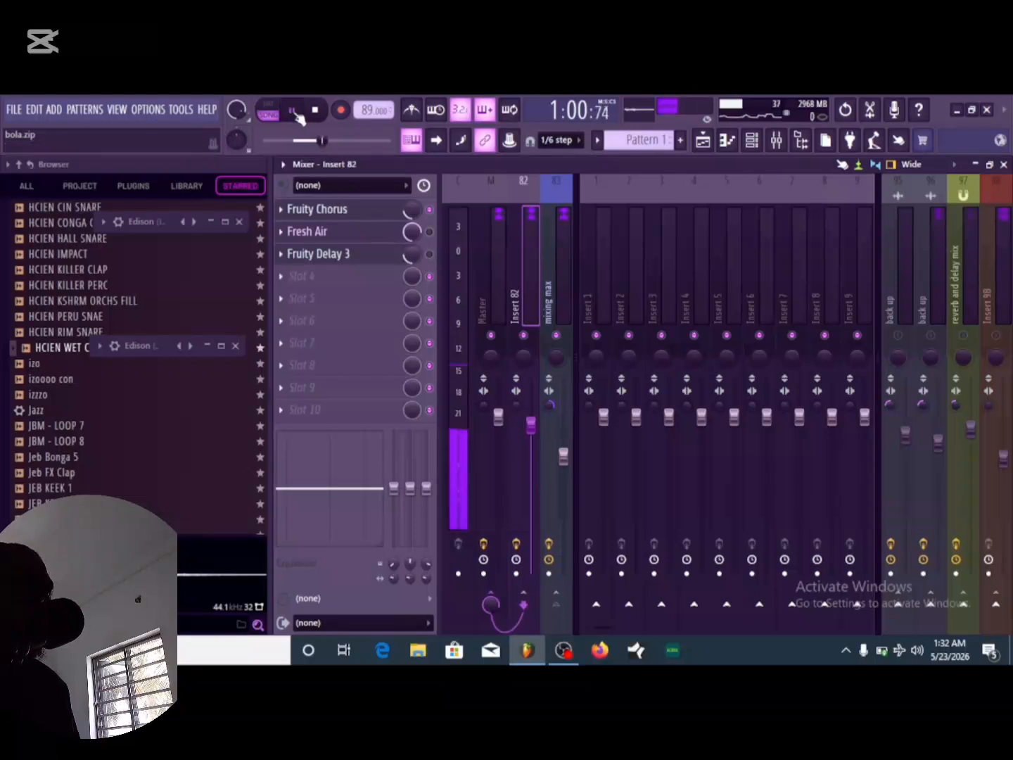
left_click(368, 215)
left_click(368, 215)
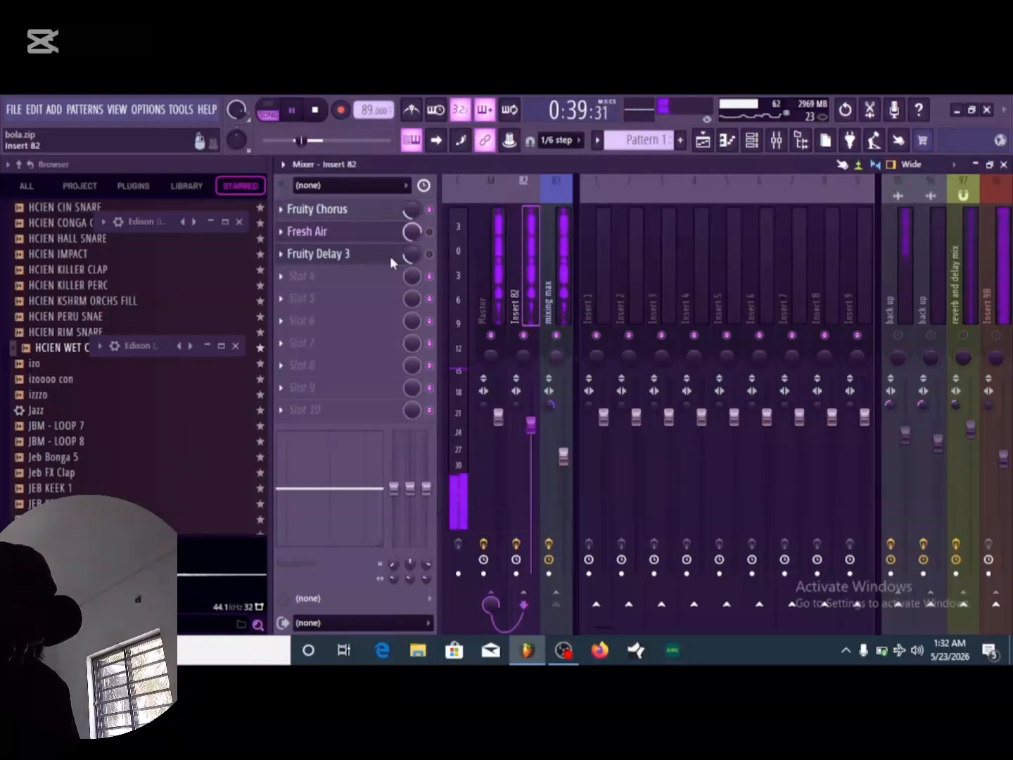
left_click(370, 215)
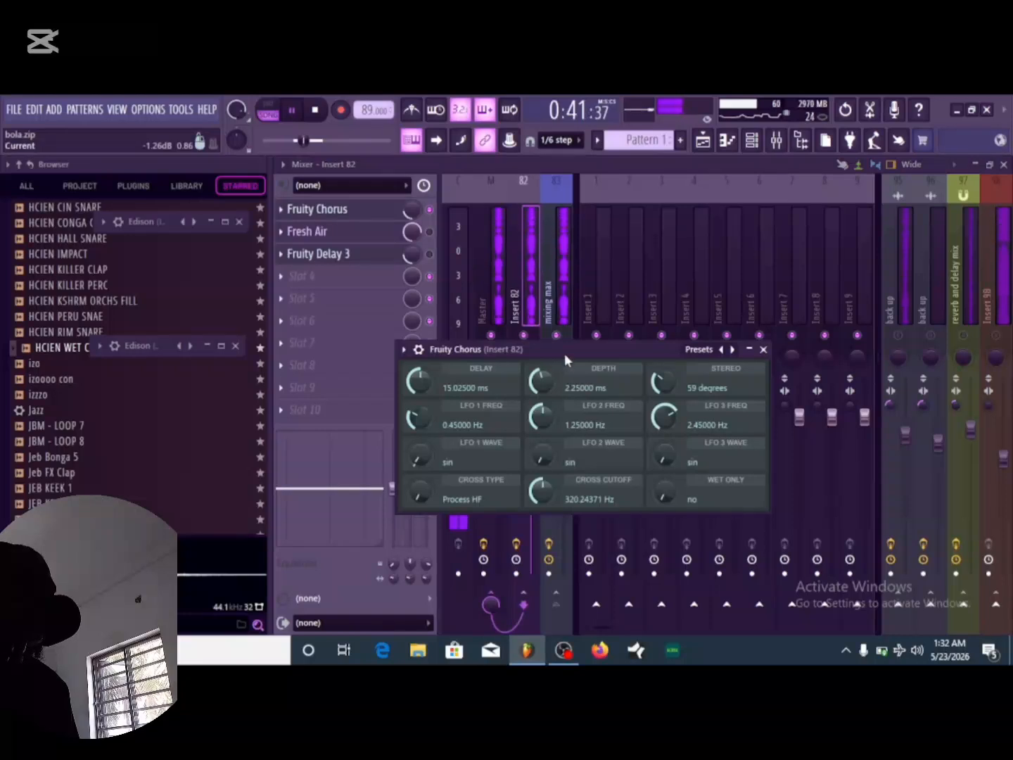
left_click(432, 211)
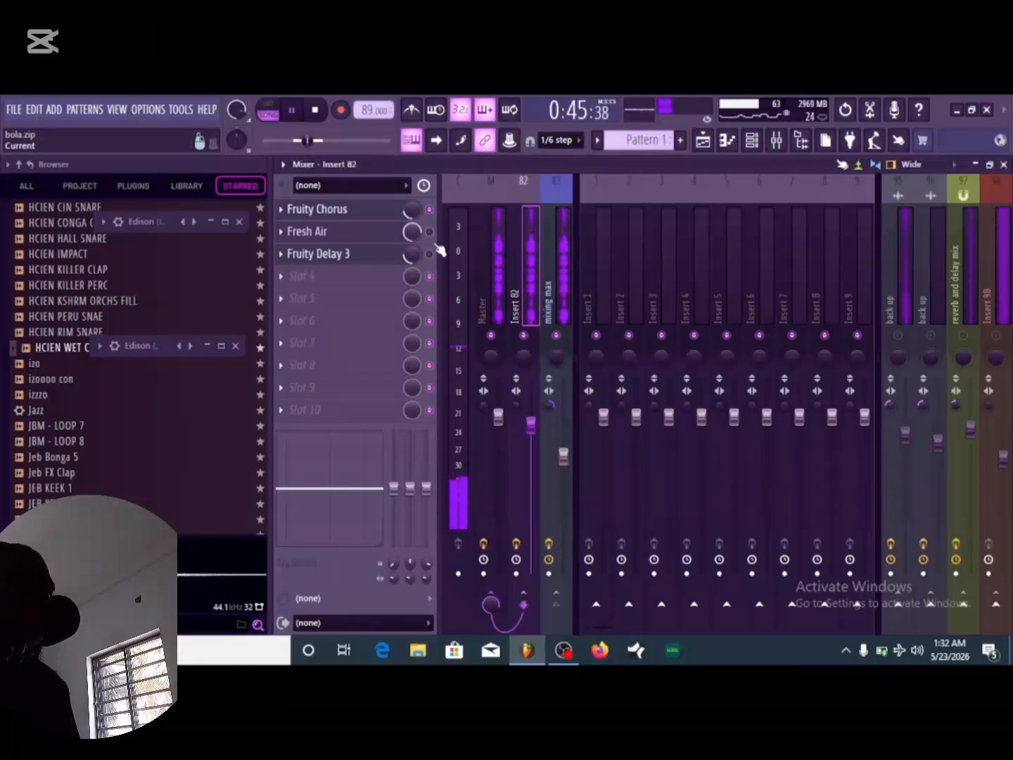
Enable Fresh Air on Insert 82 during playback and review the Fruity Delay 3 settings, ending paused.
left_click(429, 231)
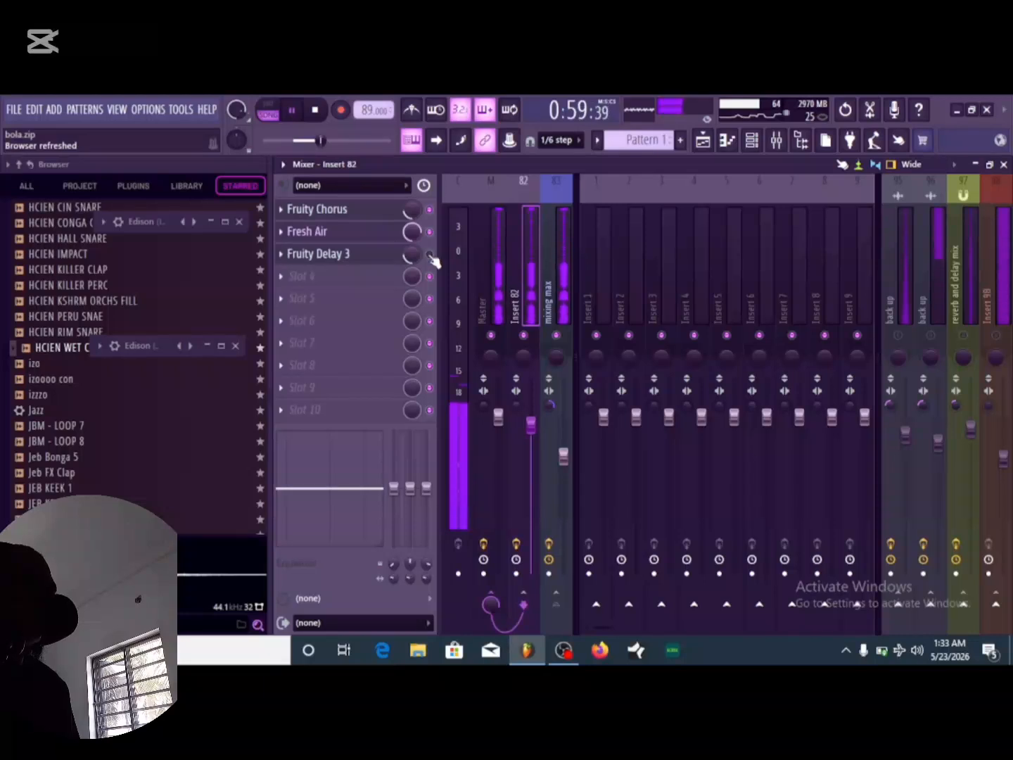
left_click(374, 265)
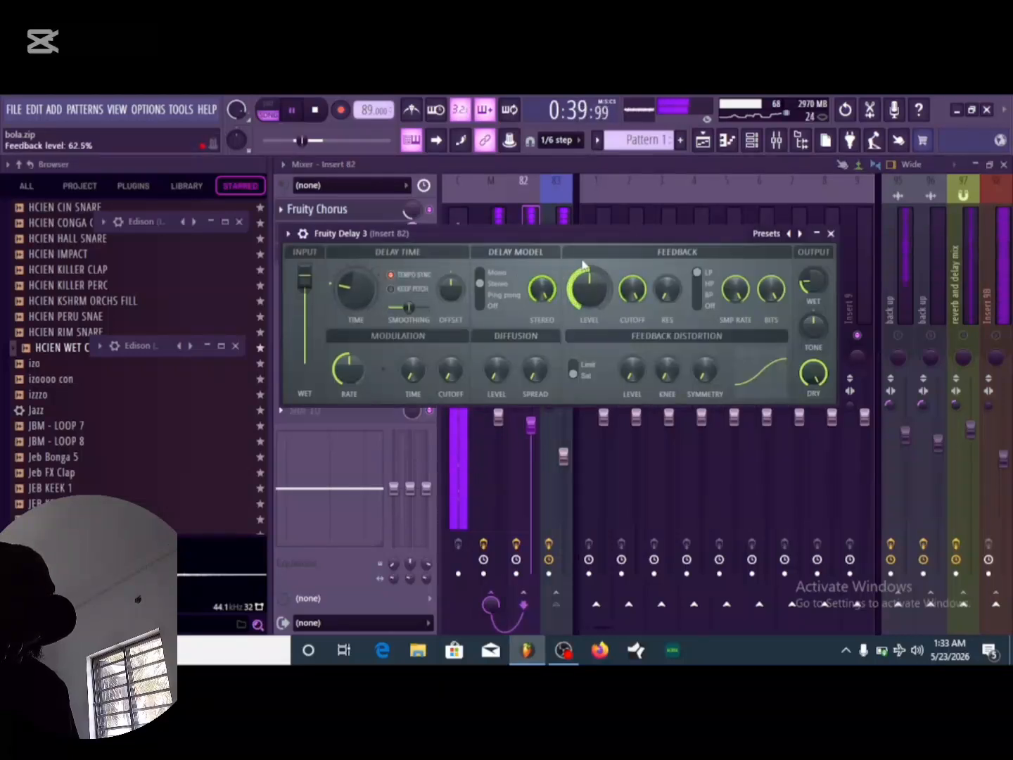
left_click(295, 111)
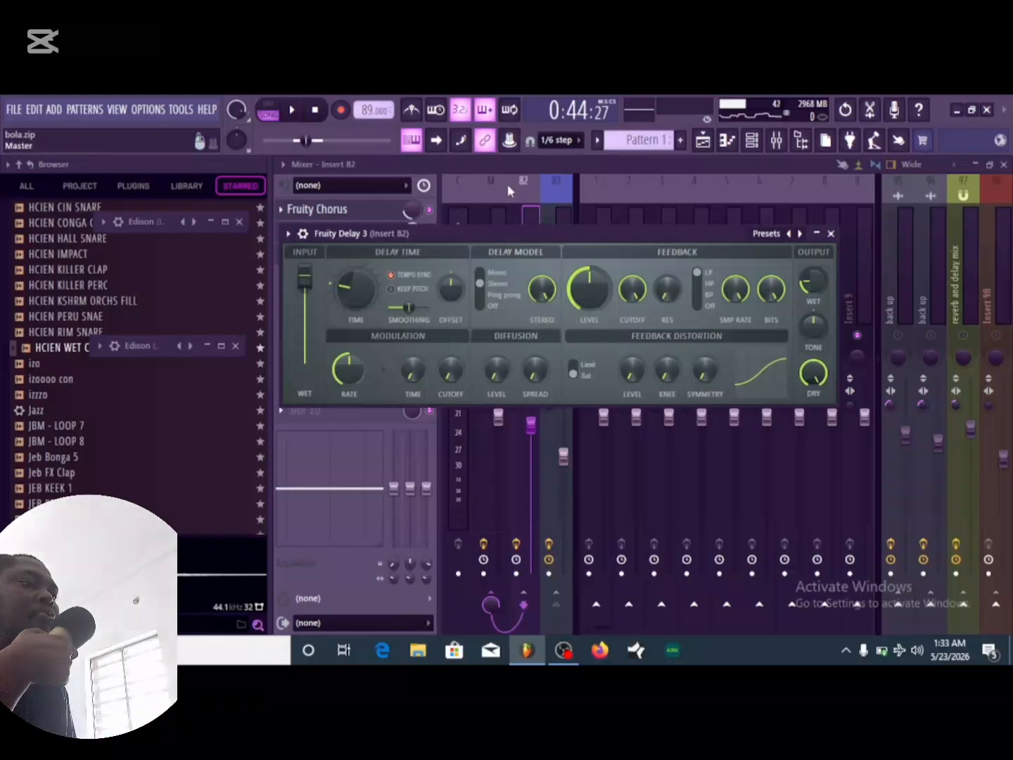
Unmute the reverb and delay mix track and review its Fruity Reeverb 2, parametric EQ 2 and Limiter settings, resuming playback.
left_click(556, 181)
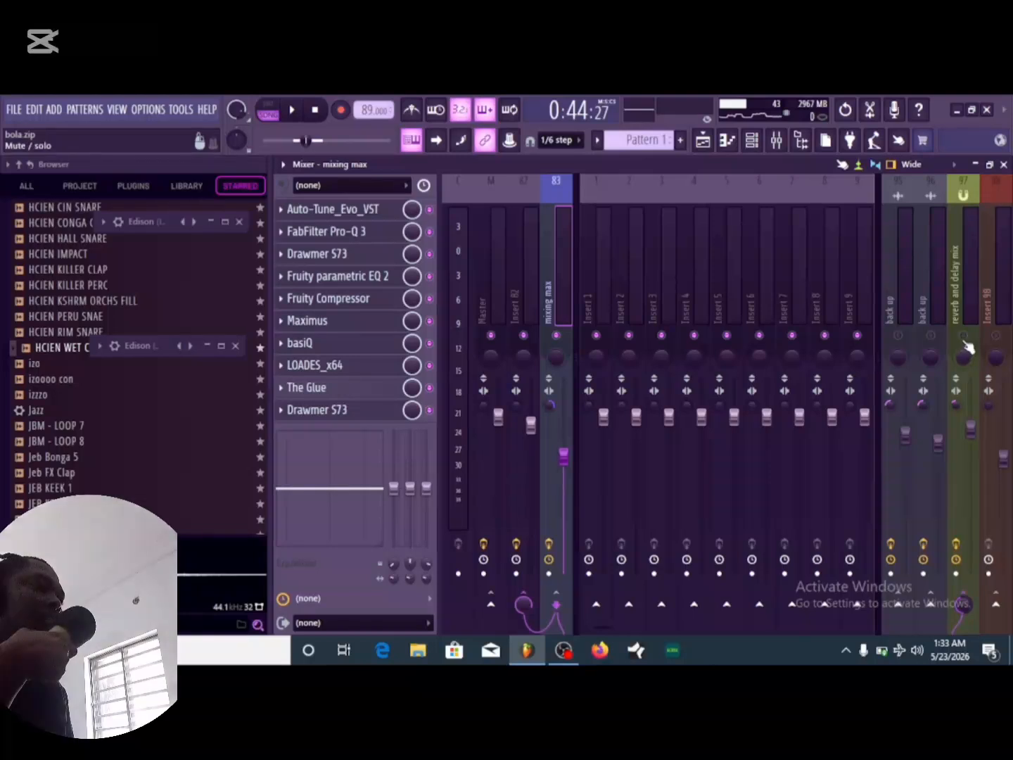
left_click(961, 227)
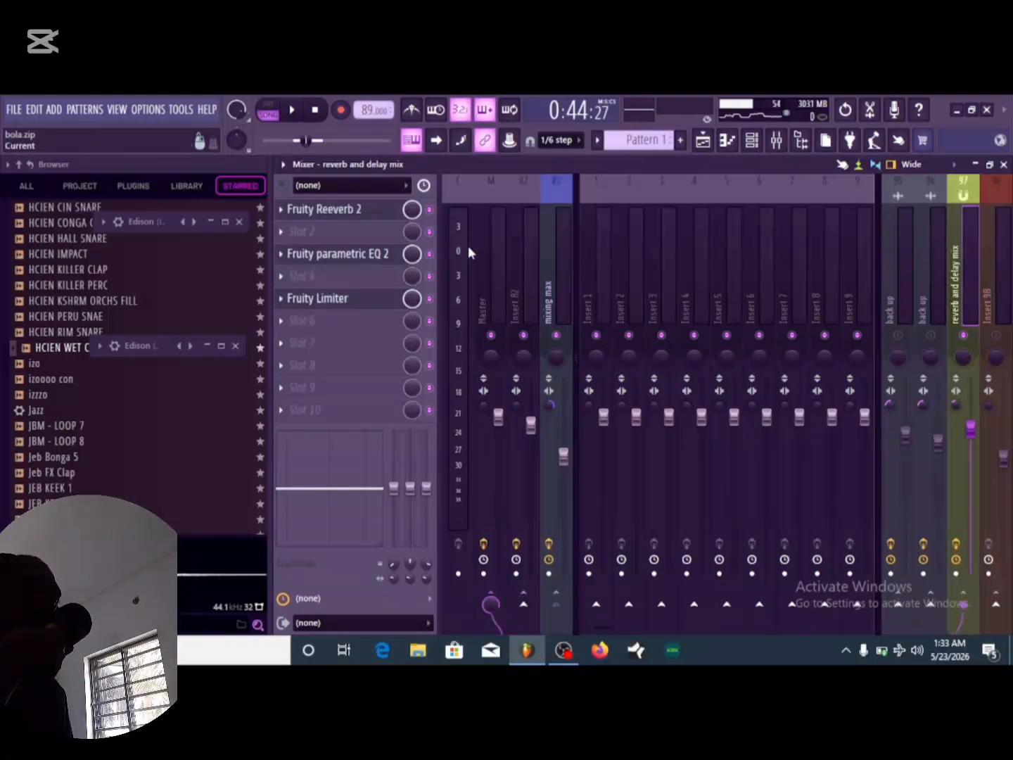
left_click(365, 213)
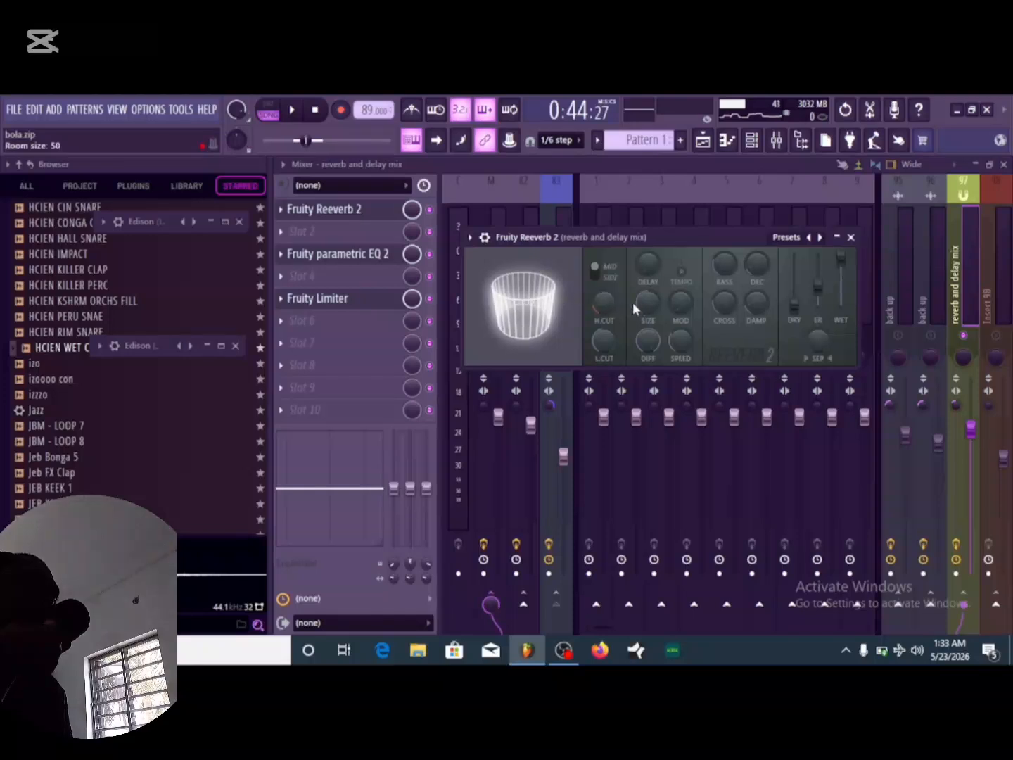
left_click(379, 254)
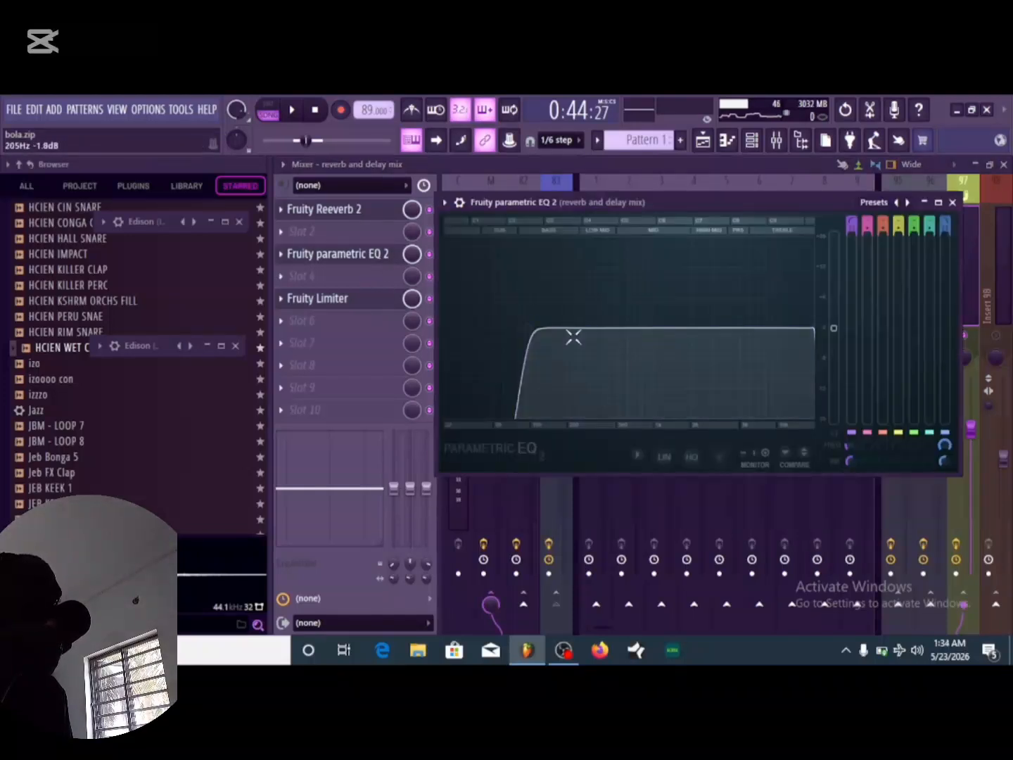
left_click(320, 298)
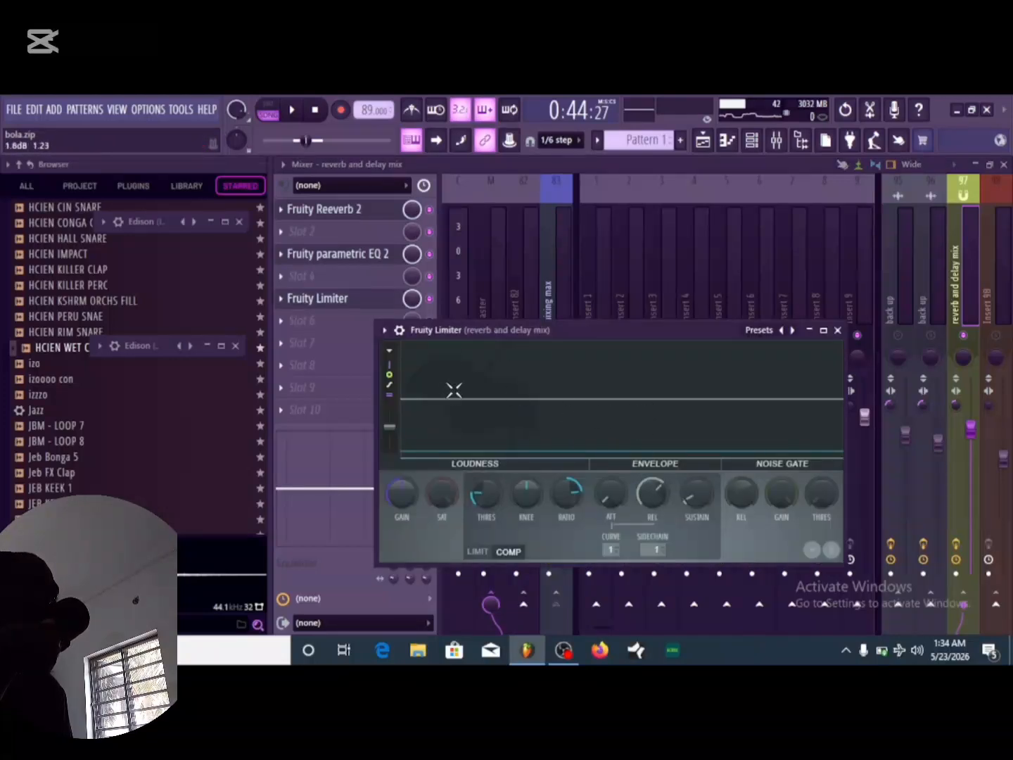
left_click(294, 111)
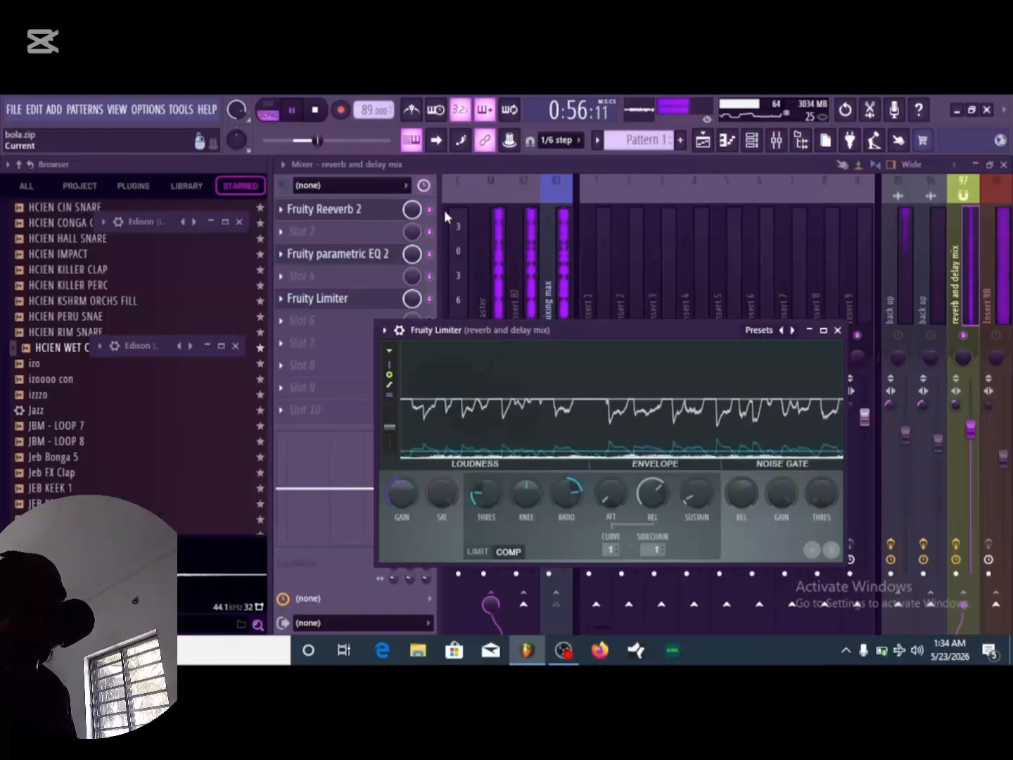
left_click(837, 330)
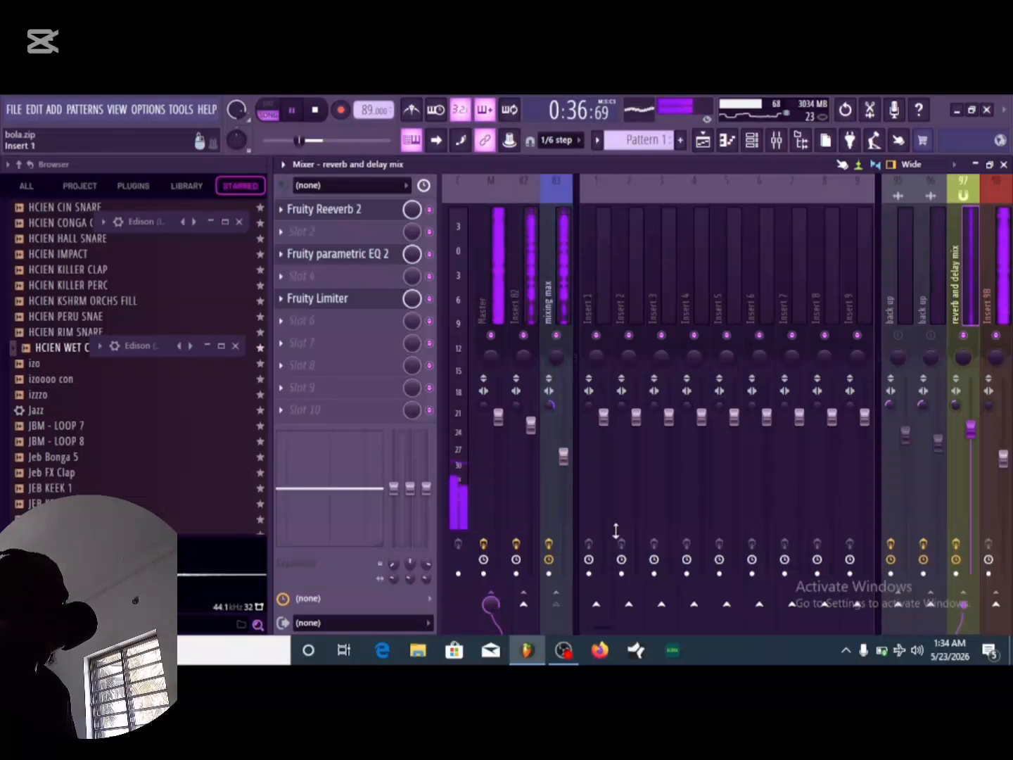
Compare the vocal with the effects of mixing max, Insert 82 and the reverb and delay mix bypassed and re-enabled, ending stopped.
left_click(549, 543)
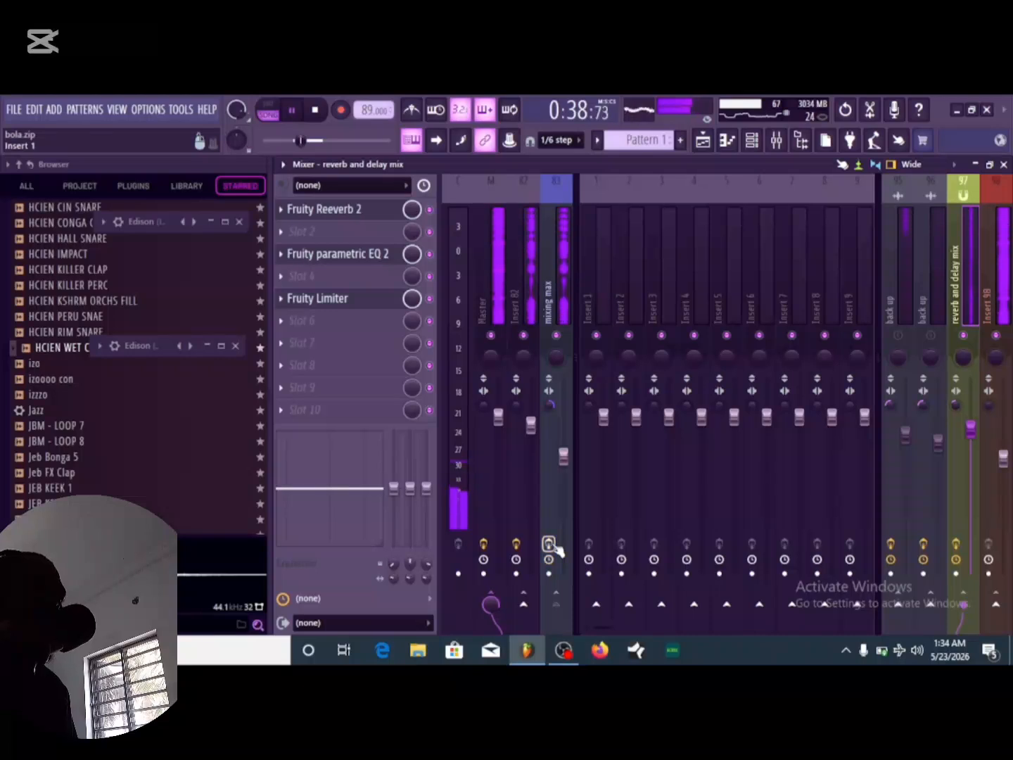
left_click(517, 544)
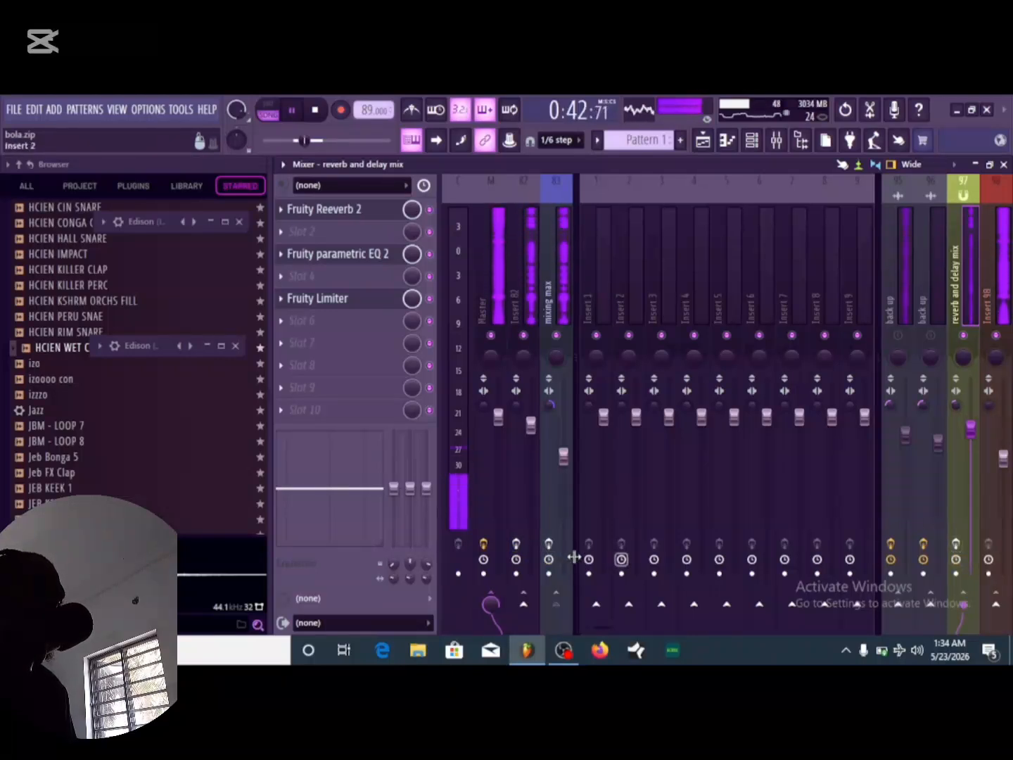
left_click(550, 543)
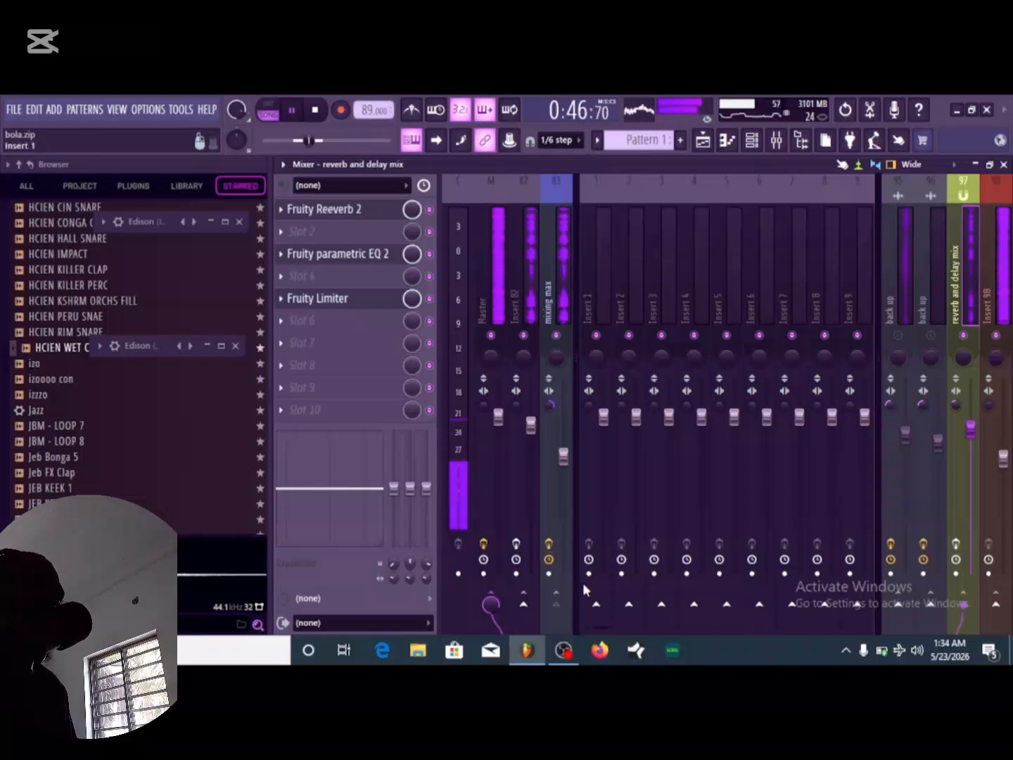
left_click(516, 543)
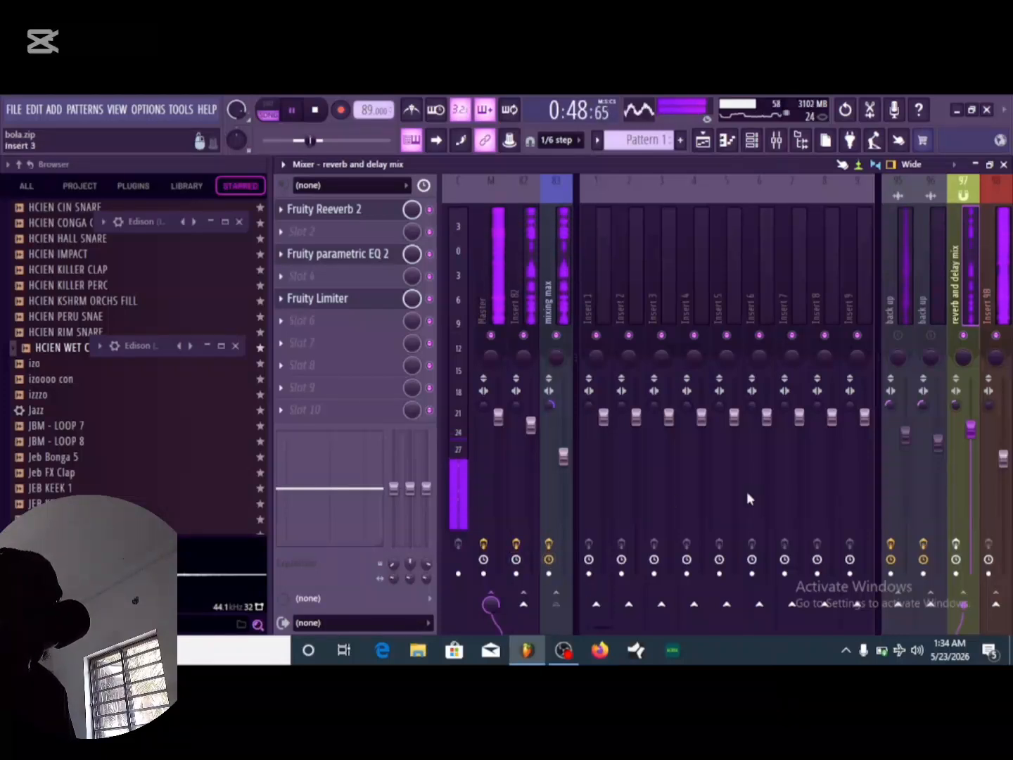
left_click(956, 543)
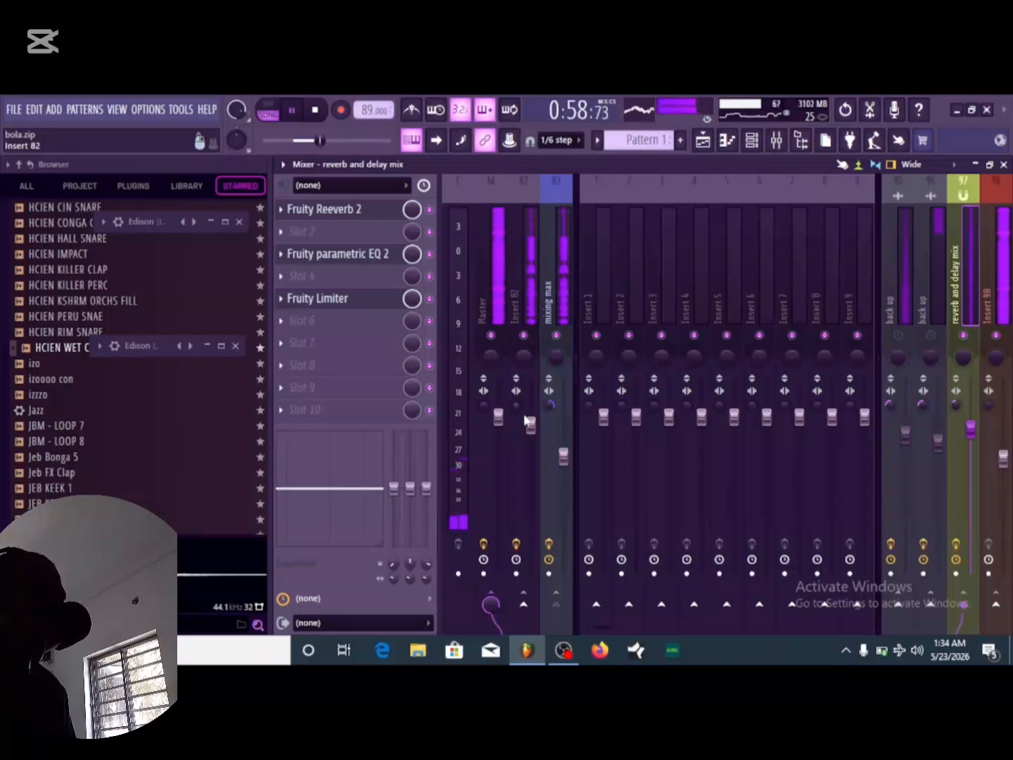
left_click(315, 114)
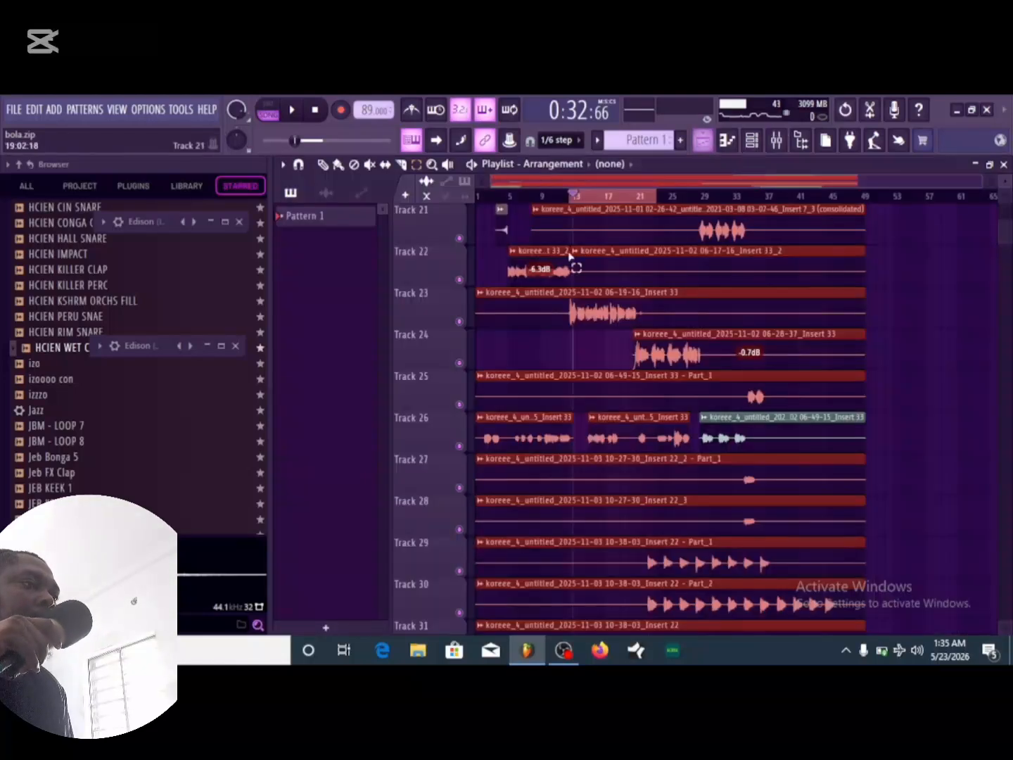
Save the project and look over the vocal clips on Tracks 21 to 36 in the playlist, with the Draw tool active.
left_click(703, 140)
scroll(590, 304, "down", 3)
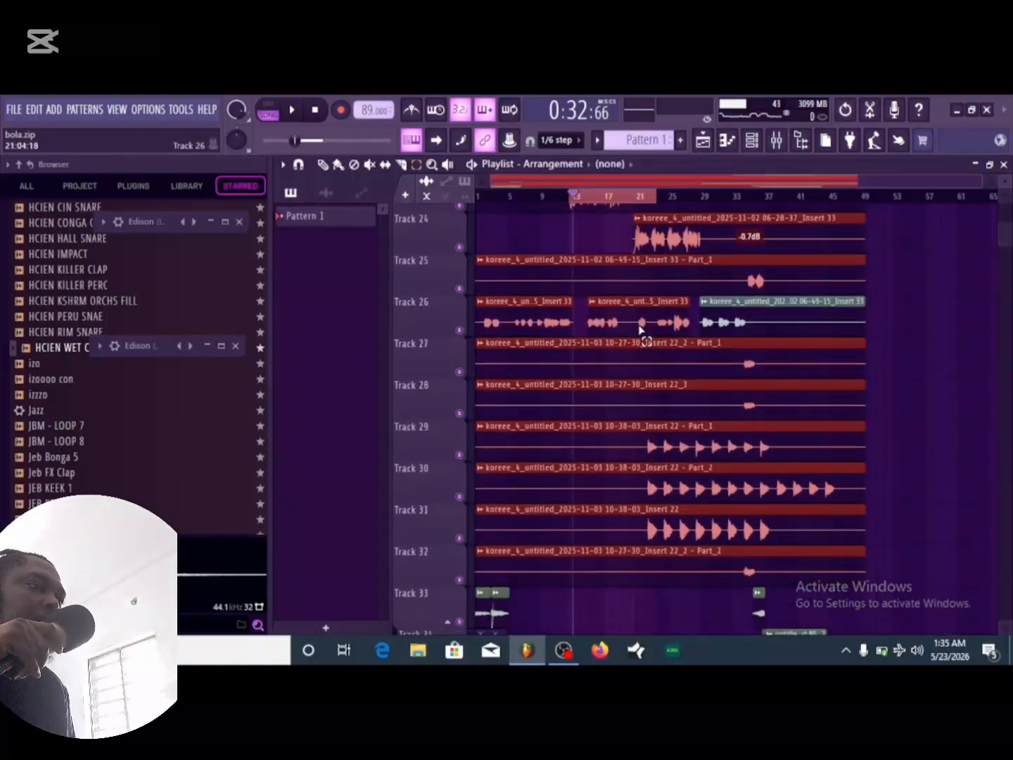
key("ctrl+s")
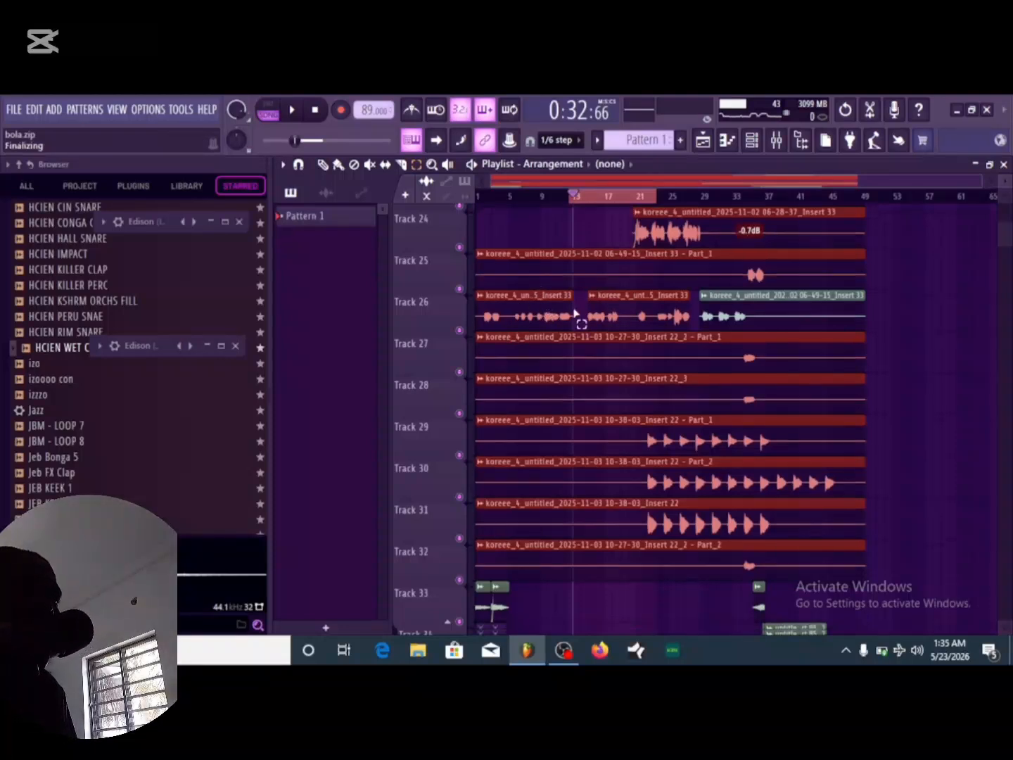
scroll(584, 320, "up", 4)
scroll(554, 202, "down", 4)
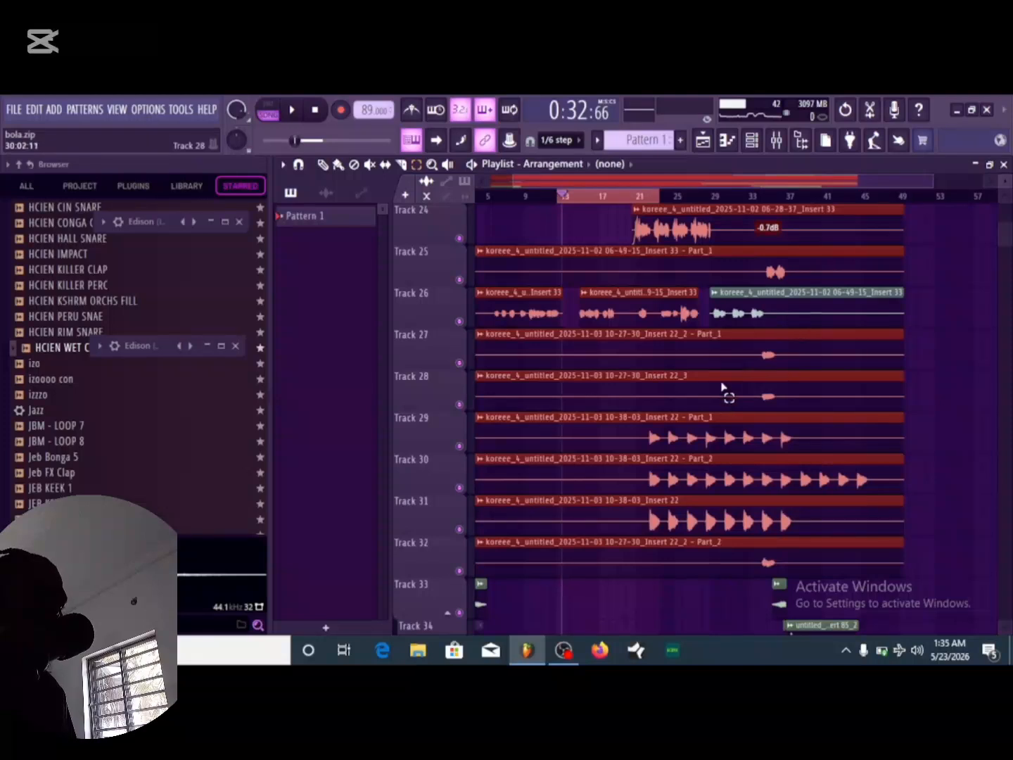
scroll(729, 431, "down", 2)
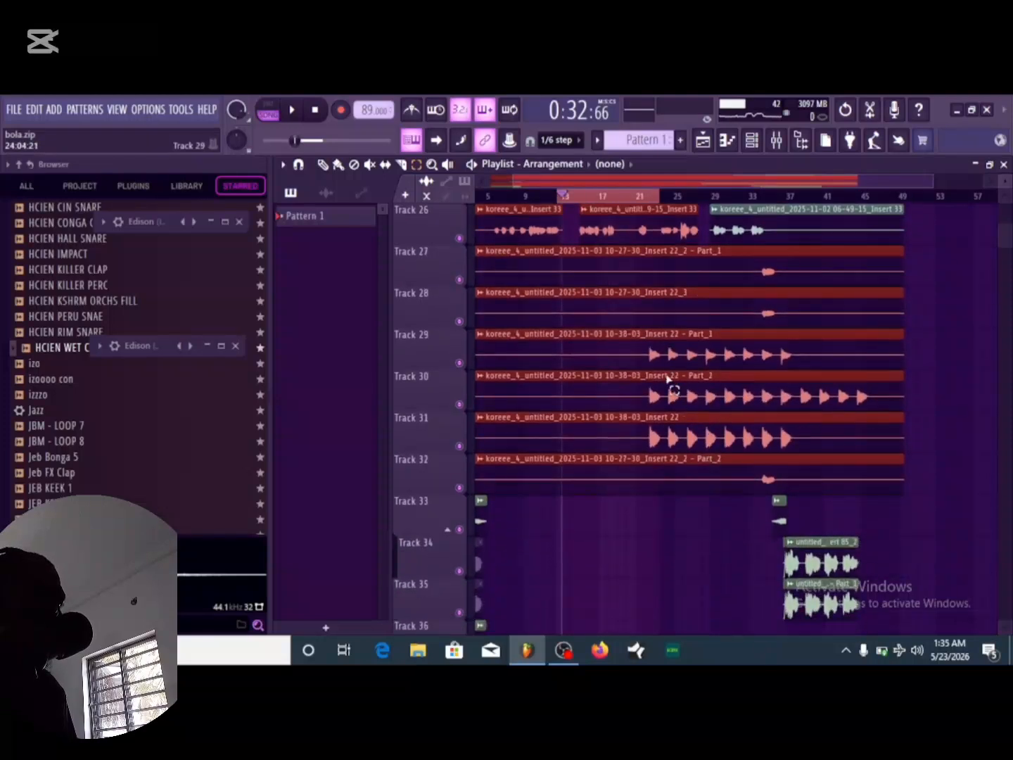
left_click(323, 164)
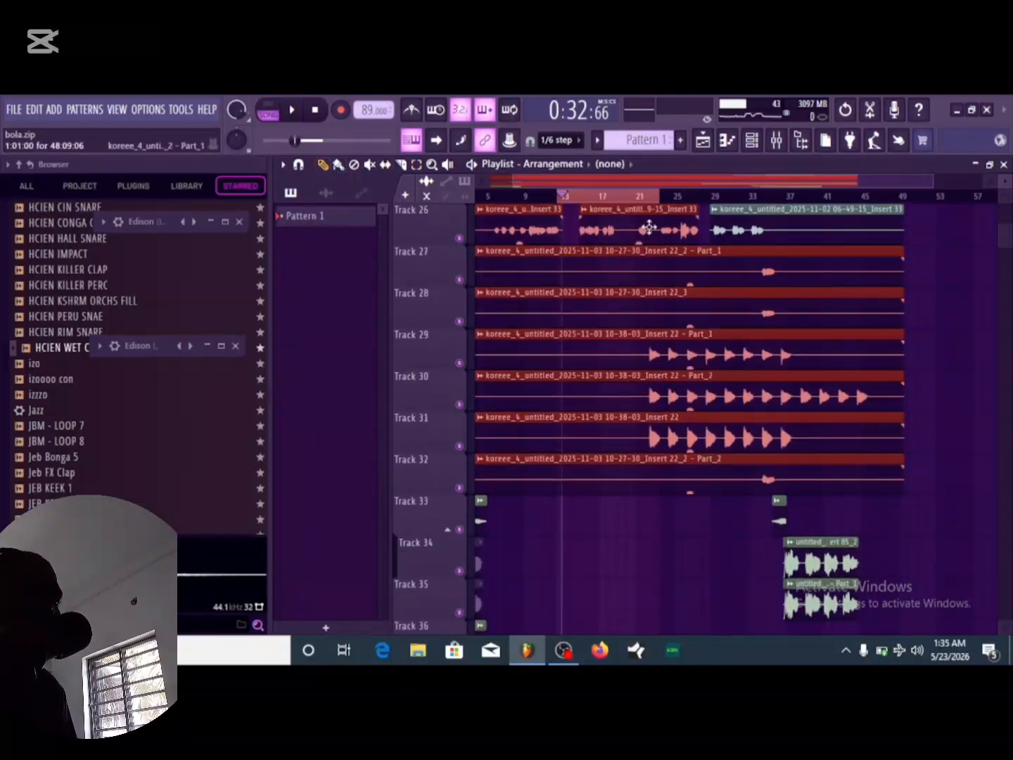
Check the mixer, place the playhead at bar 22 in the playlist, and isolate Tracks 29, 30 and 31 from the other tracks.
left_click(776, 141)
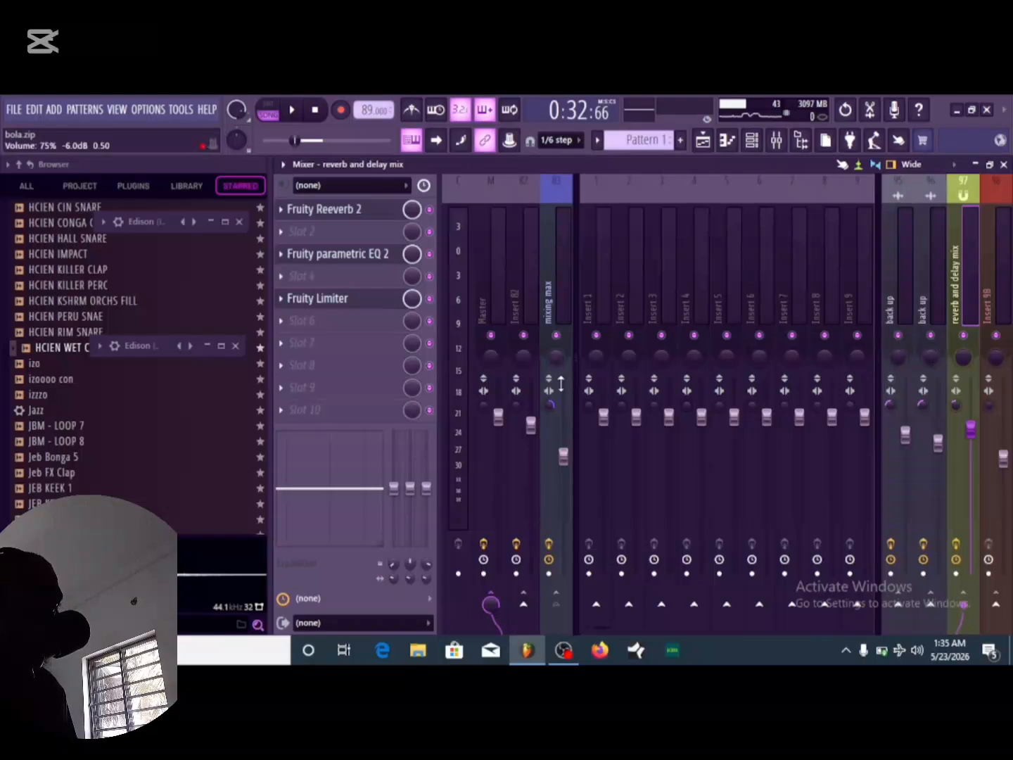
left_click(703, 140)
scroll(697, 200, "up", 3)
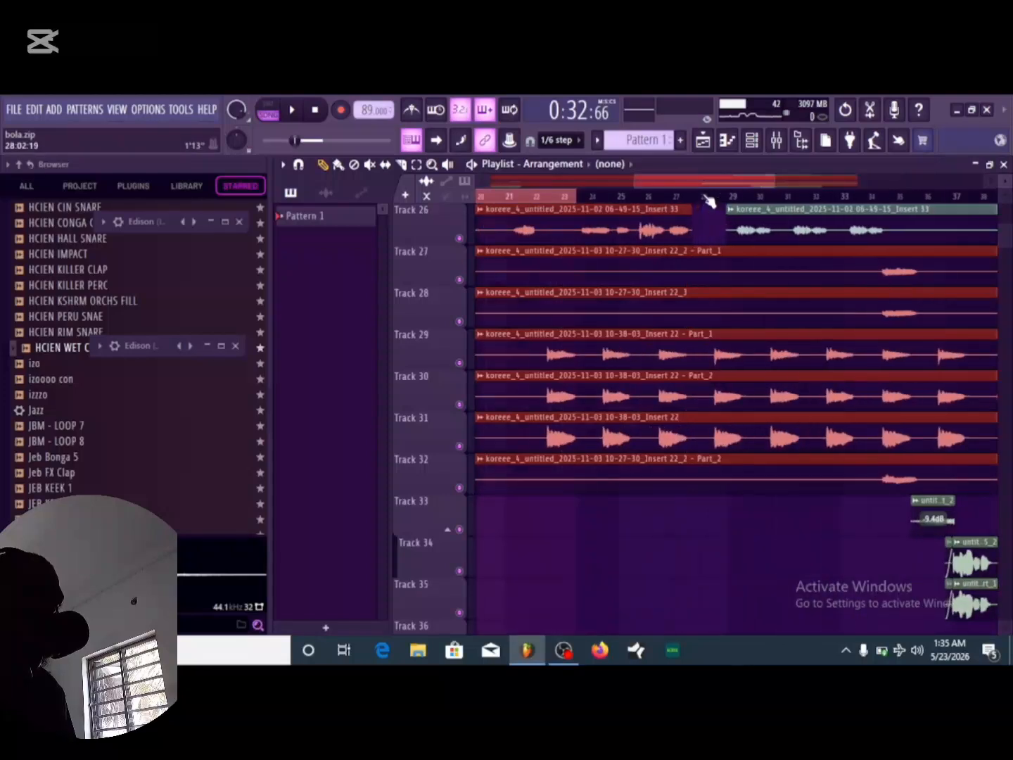
left_click(547, 196)
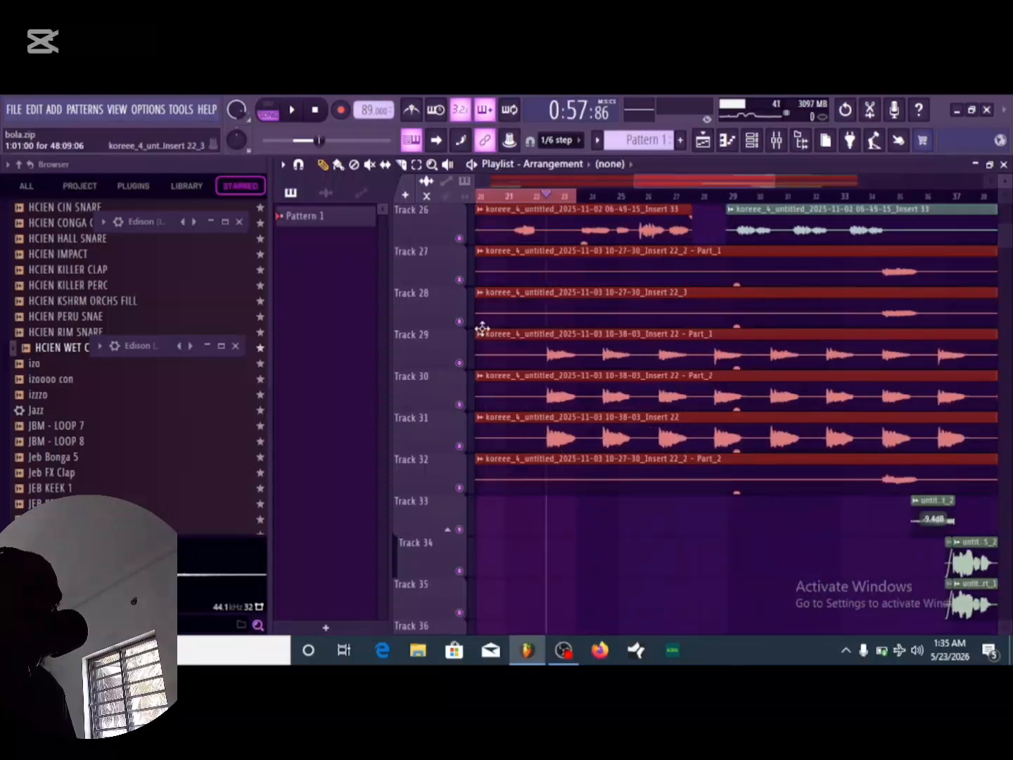
right_click(459, 363)
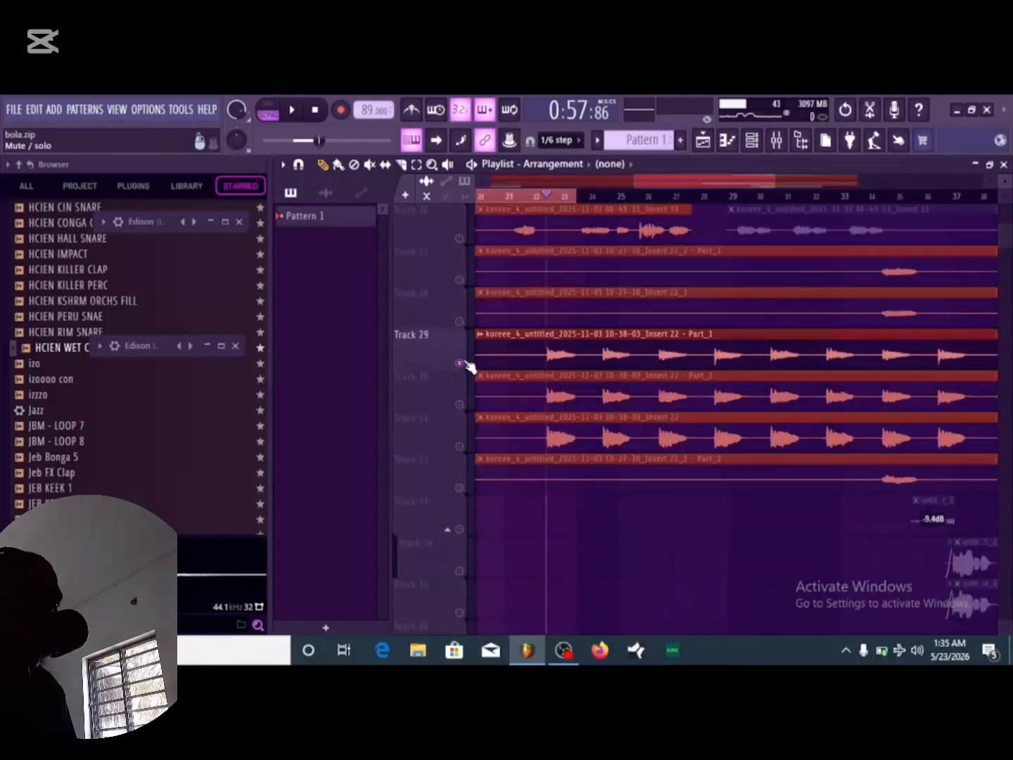
left_click(460, 406)
left_click(459, 446)
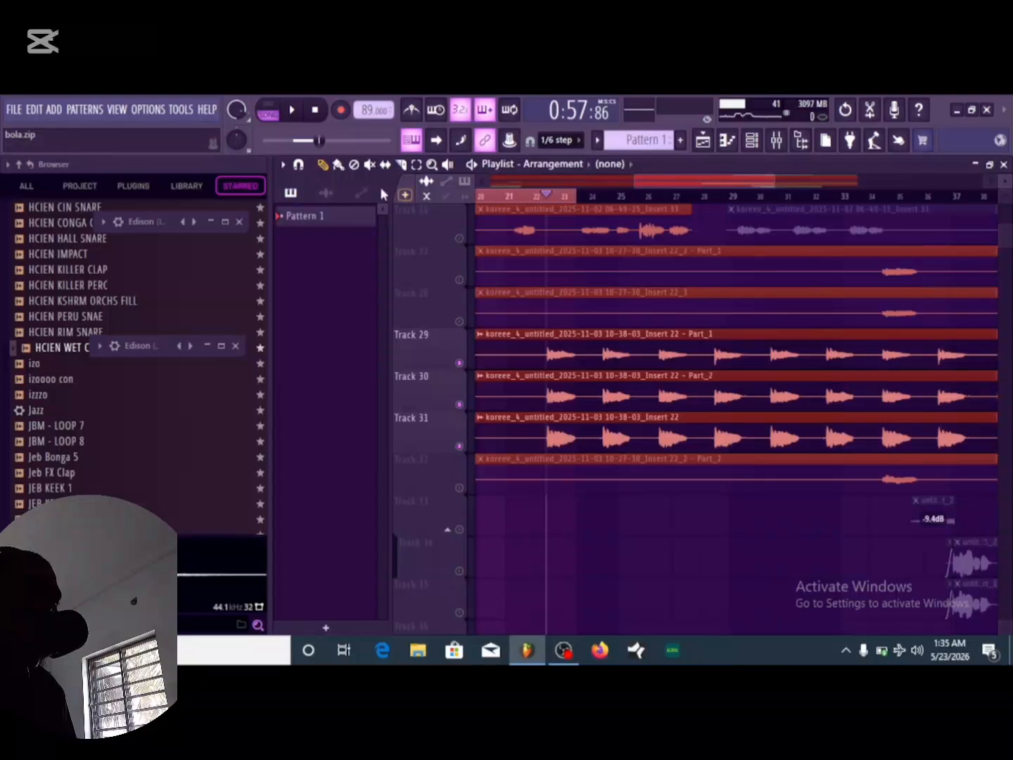
Play the isolated Tracks 29 to 31 from around bar 22, pause, and select bars 22 to 31 as the loop range.
left_click(297, 113)
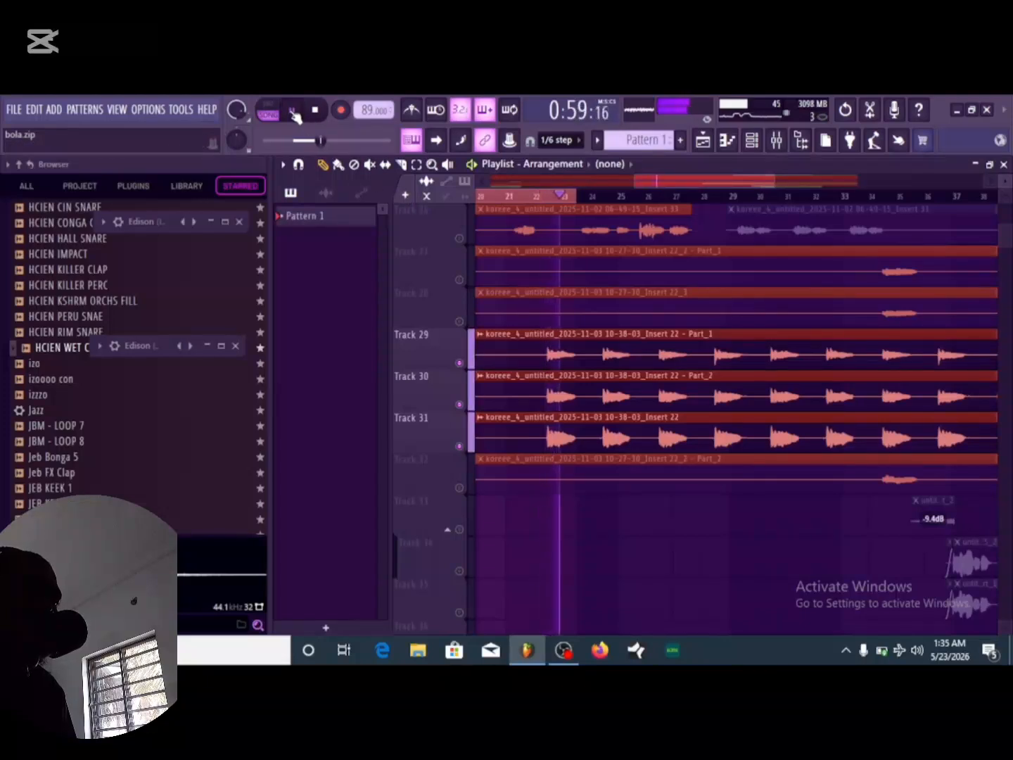
left_click(297, 113)
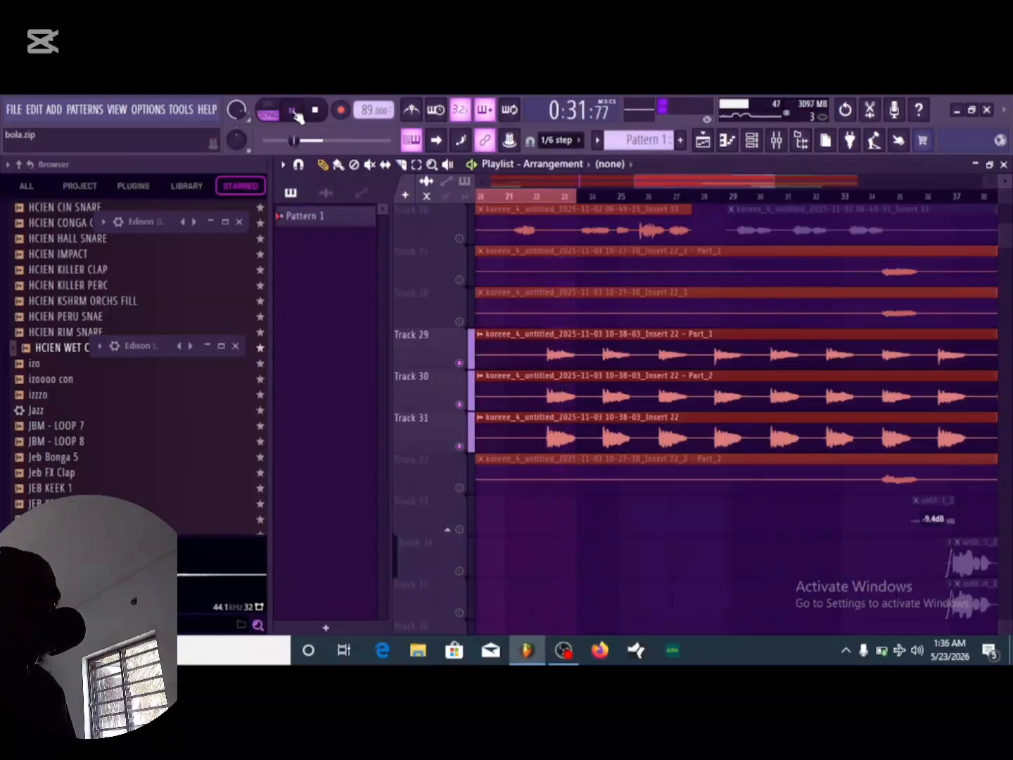
left_click(535, 197)
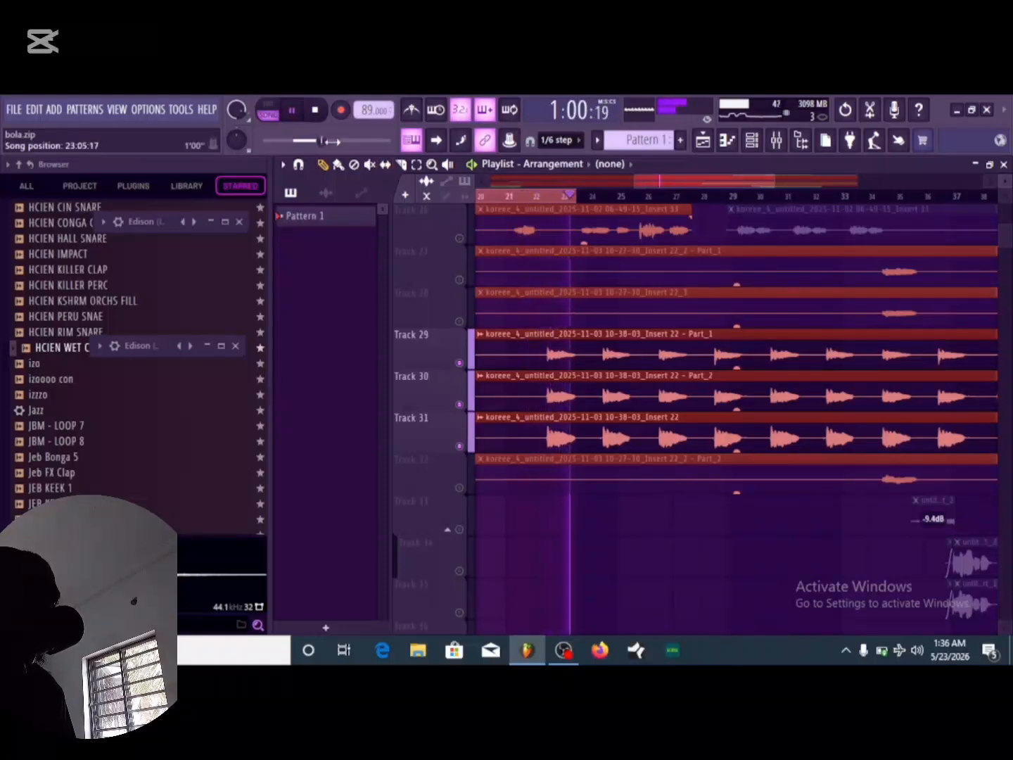
key("space")
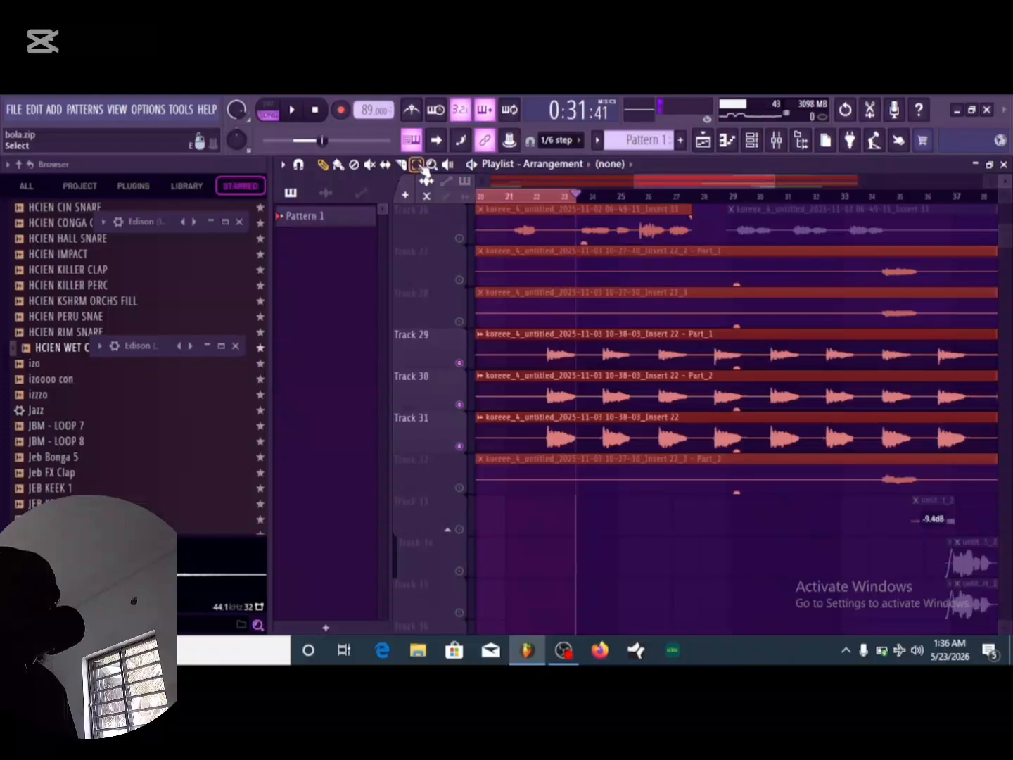
left_click(545, 200)
left_click_drag(533, 200, 780, 200)
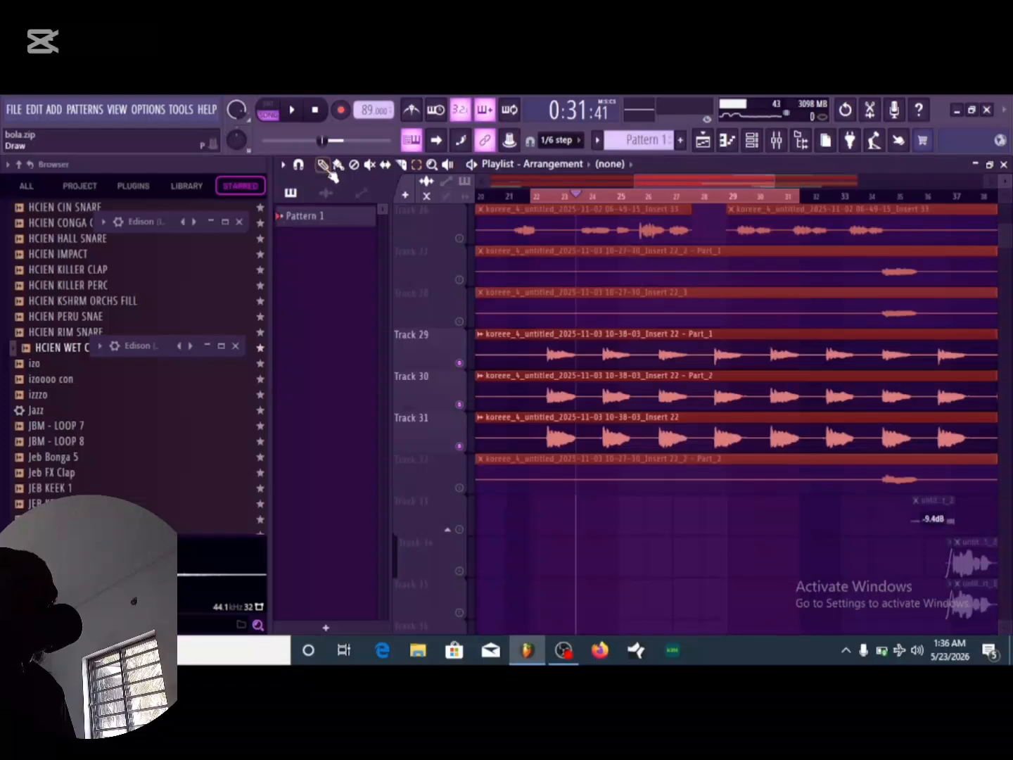
Solo Track 31, play its backing vocal from bar 22 of the playlist, and halt playback.
right_click(461, 446)
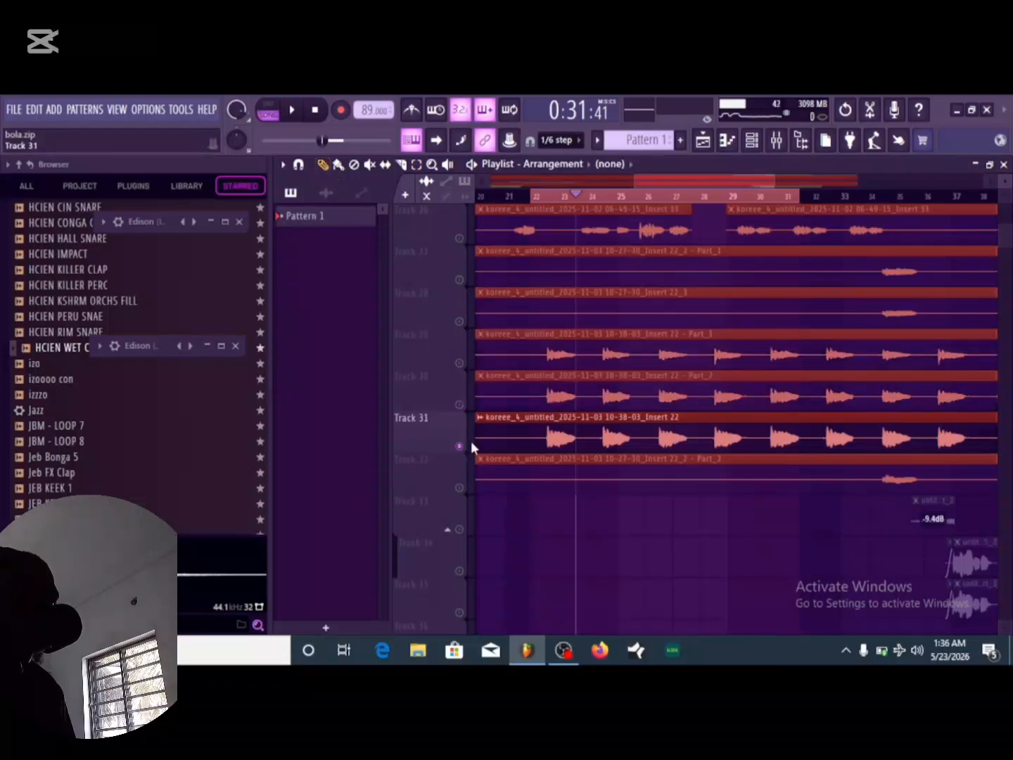
left_click(293, 113)
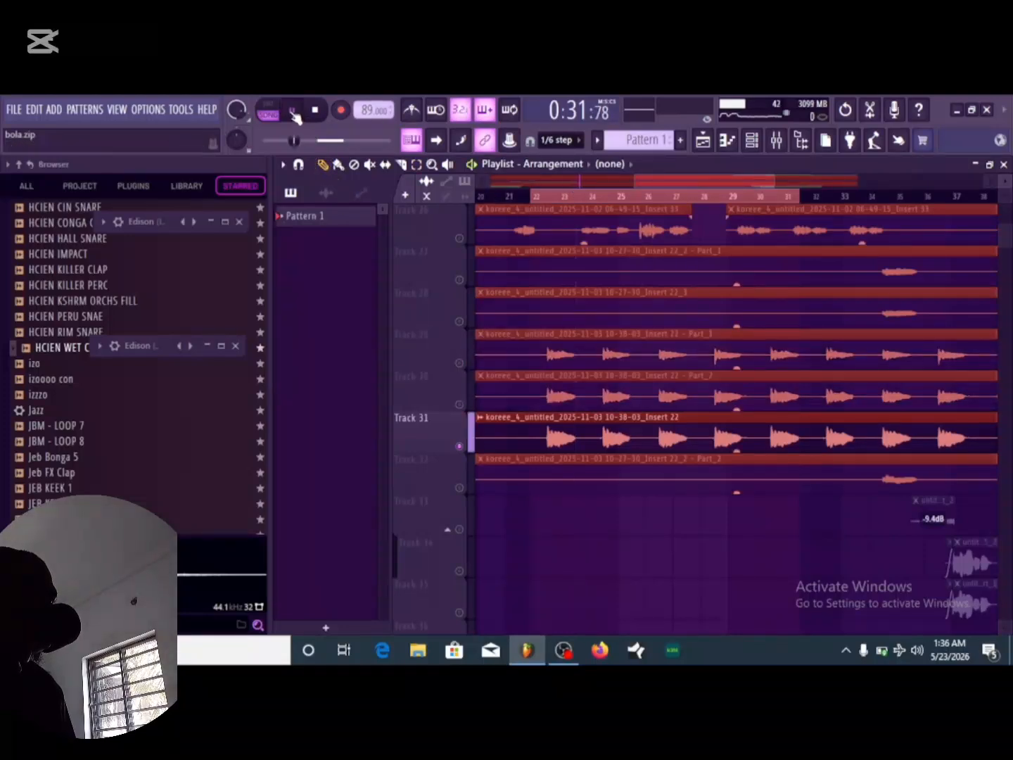
left_click(537, 199)
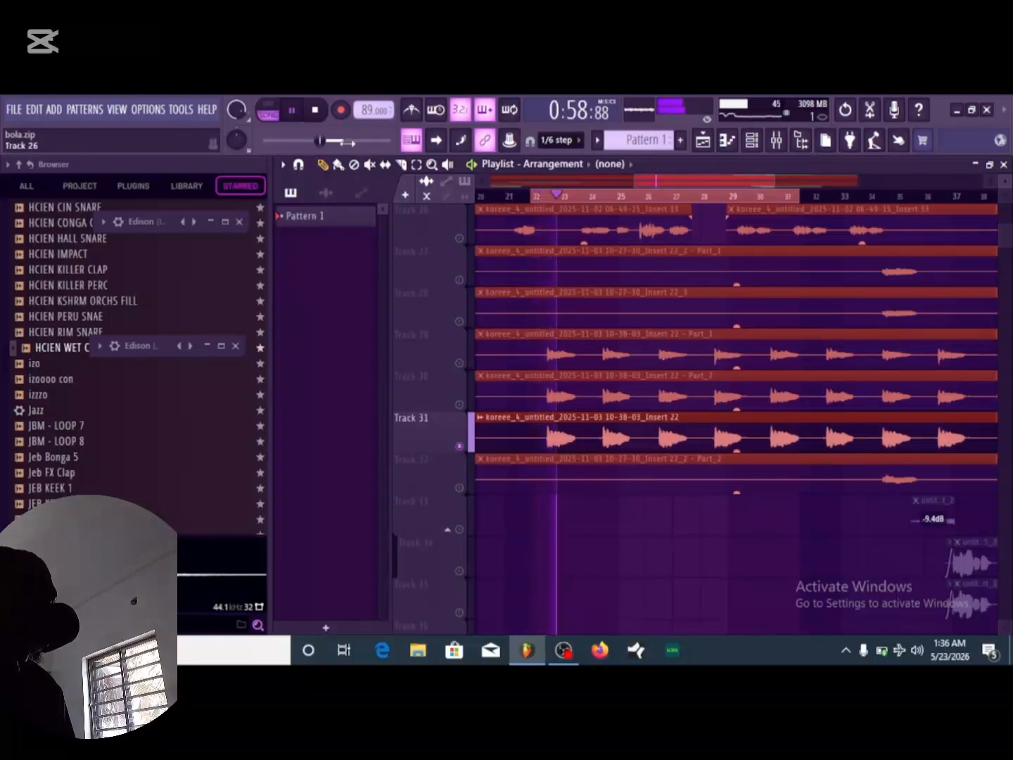
key("space")
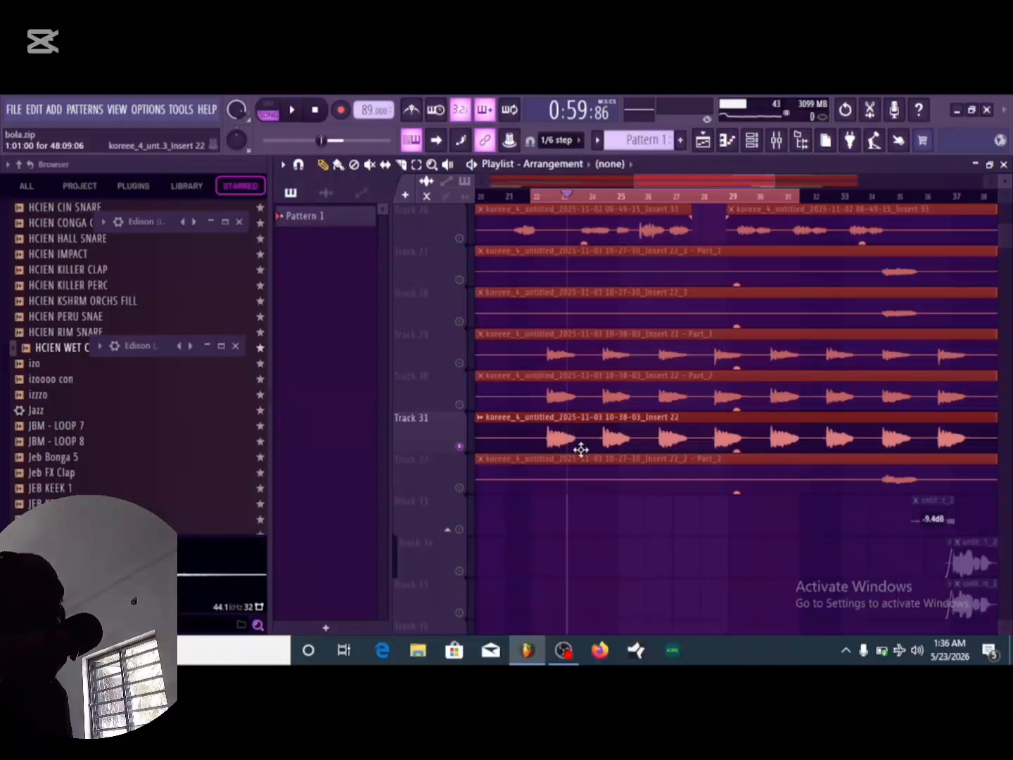
Solo Track 30, play its backing vocal from bar 22, stop playback, and save the project.
left_click(459, 405)
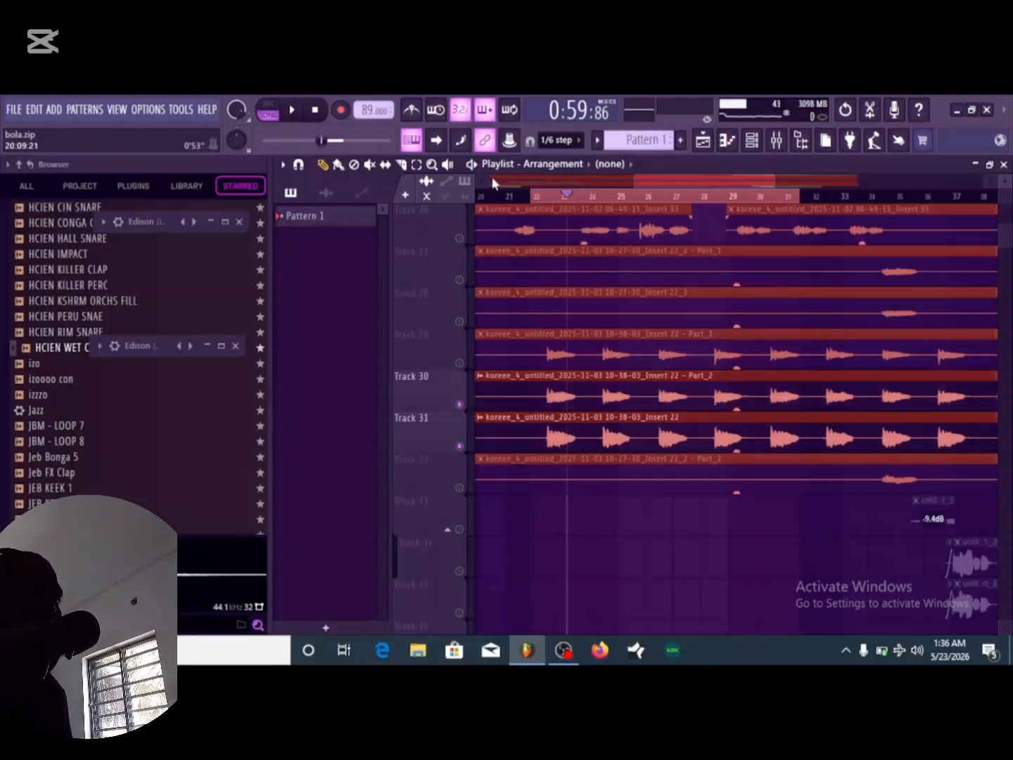
left_click(537, 196)
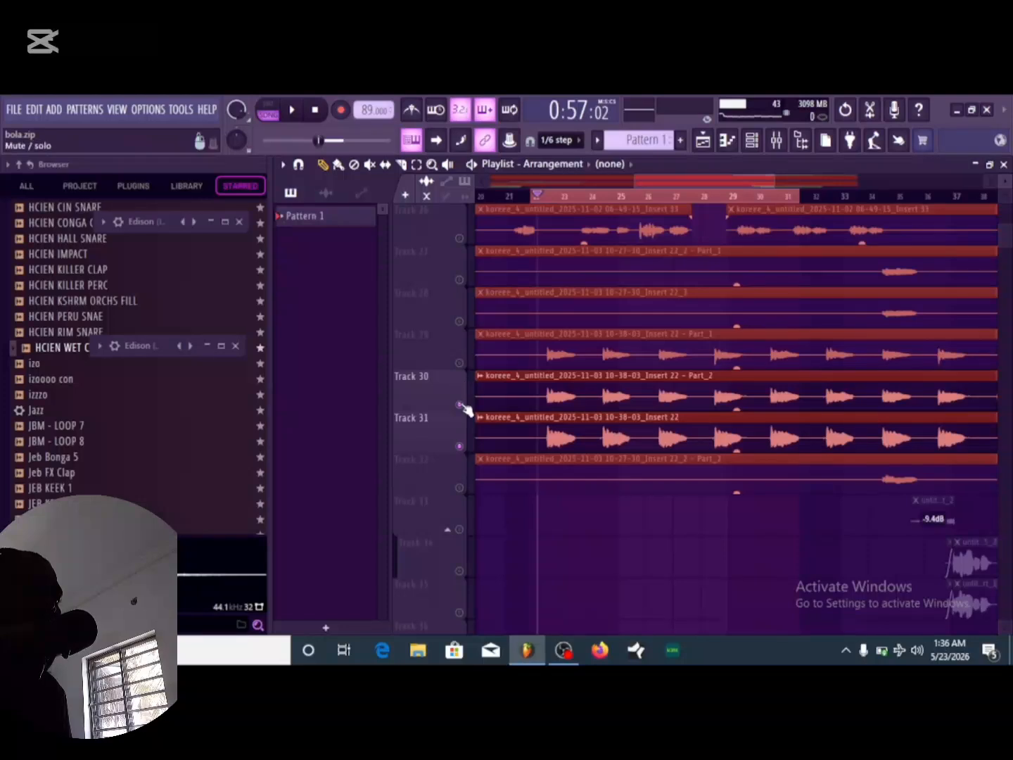
right_click(460, 405)
left_click(295, 111)
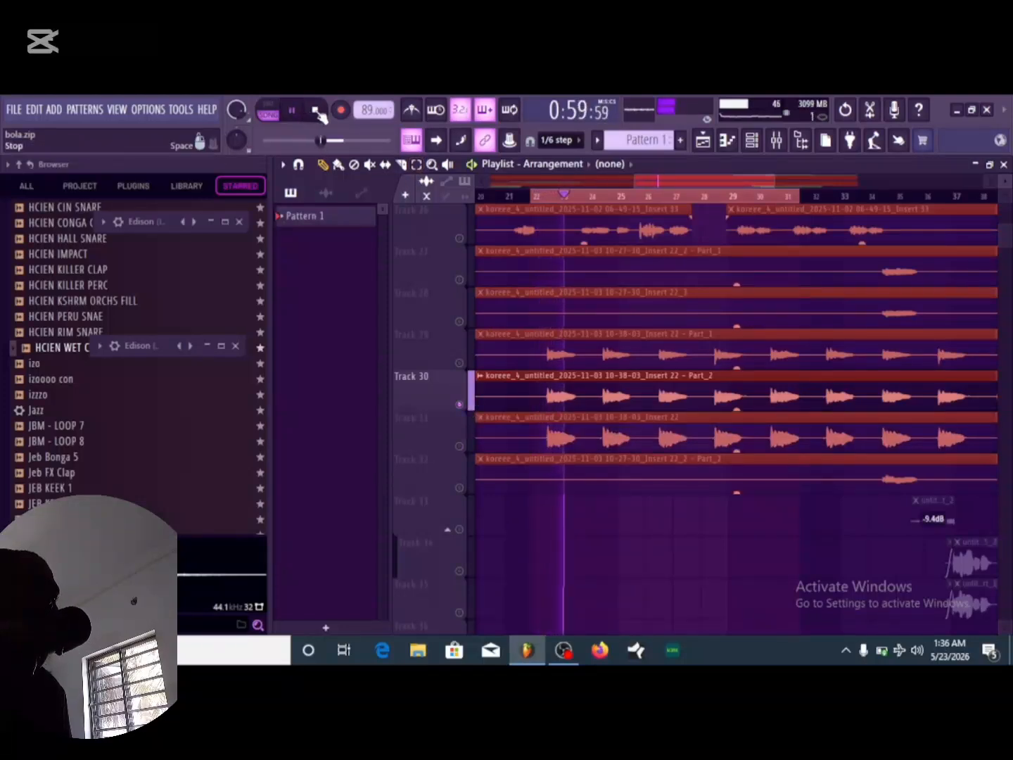
left_click(315, 112)
key("ctrl+s")
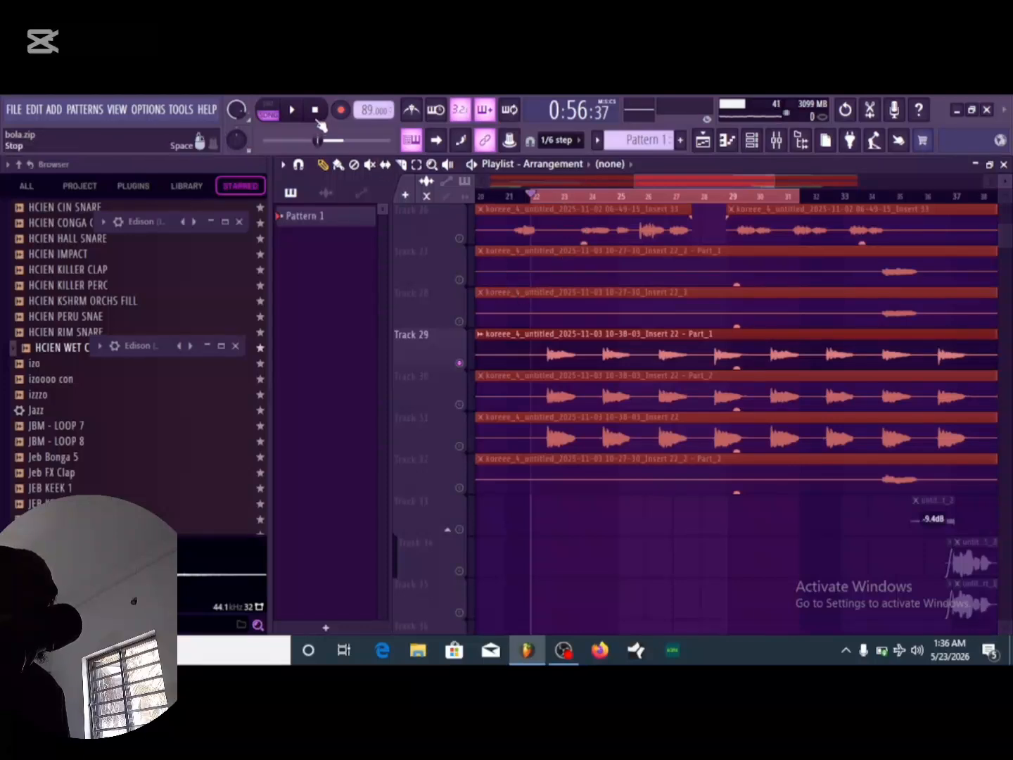
Select the Track 29 clip, play that isolated backing vocal from the loop start, and pause.
left_click(587, 360)
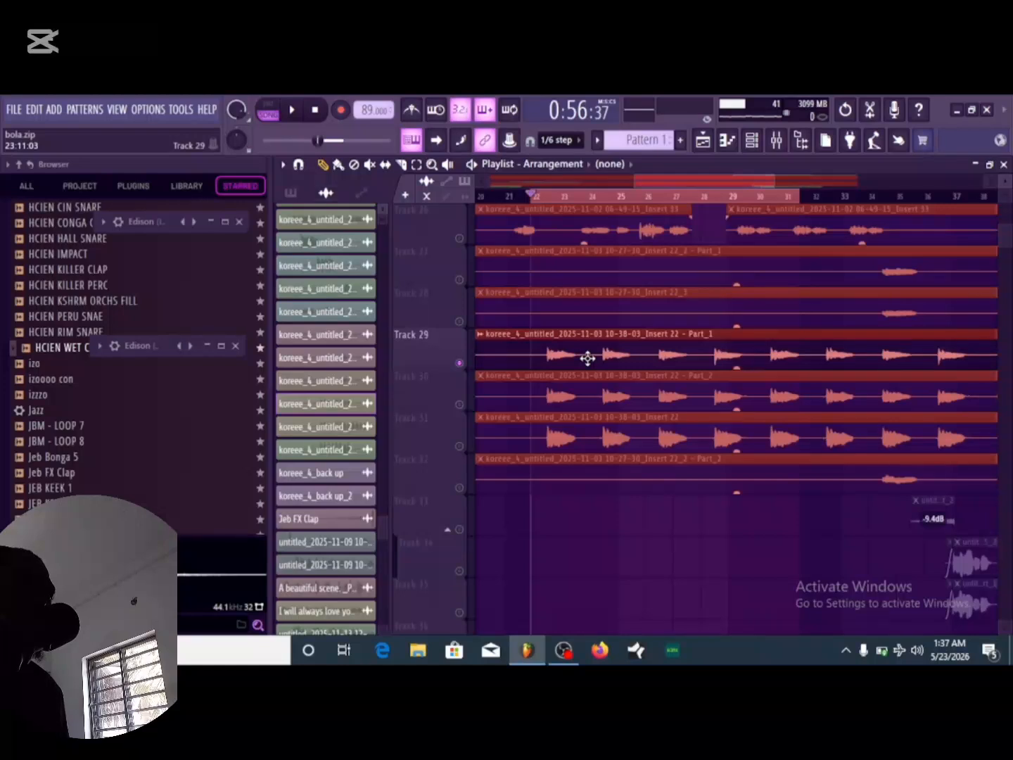
left_click(587, 358)
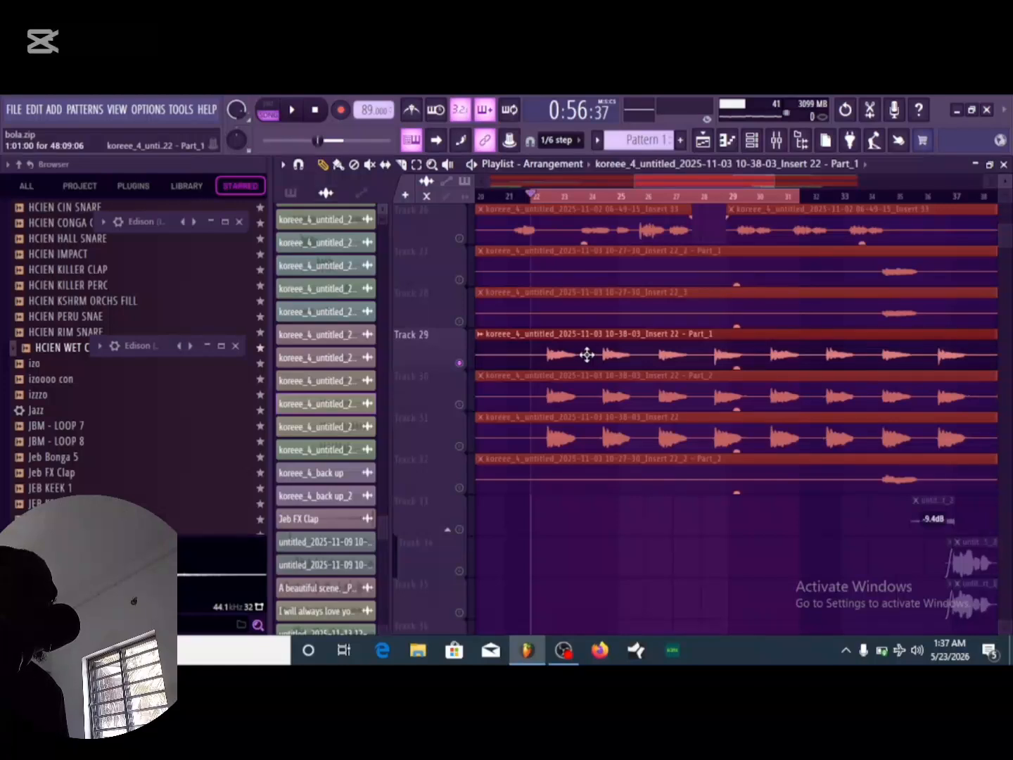
left_click(297, 115)
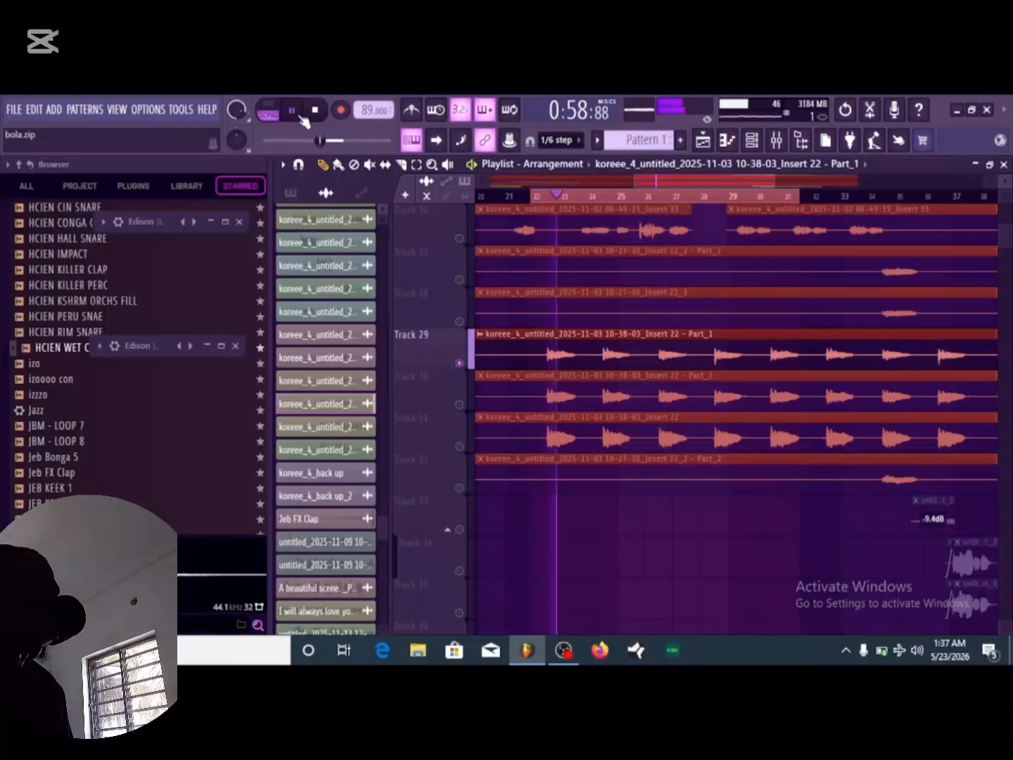
left_click(294, 112)
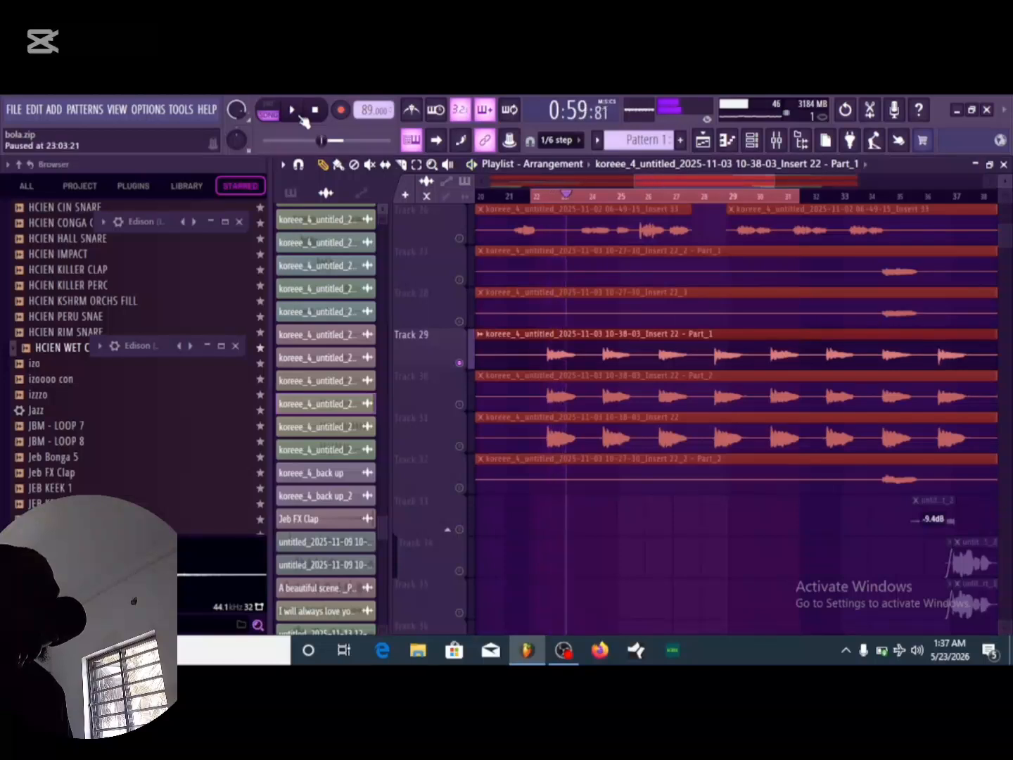
Re-enable Tracks 30 and 31 alongside Track 29, play the three backing vocals together from bar 22, and halt playback.
left_click(459, 405)
left_click(460, 447)
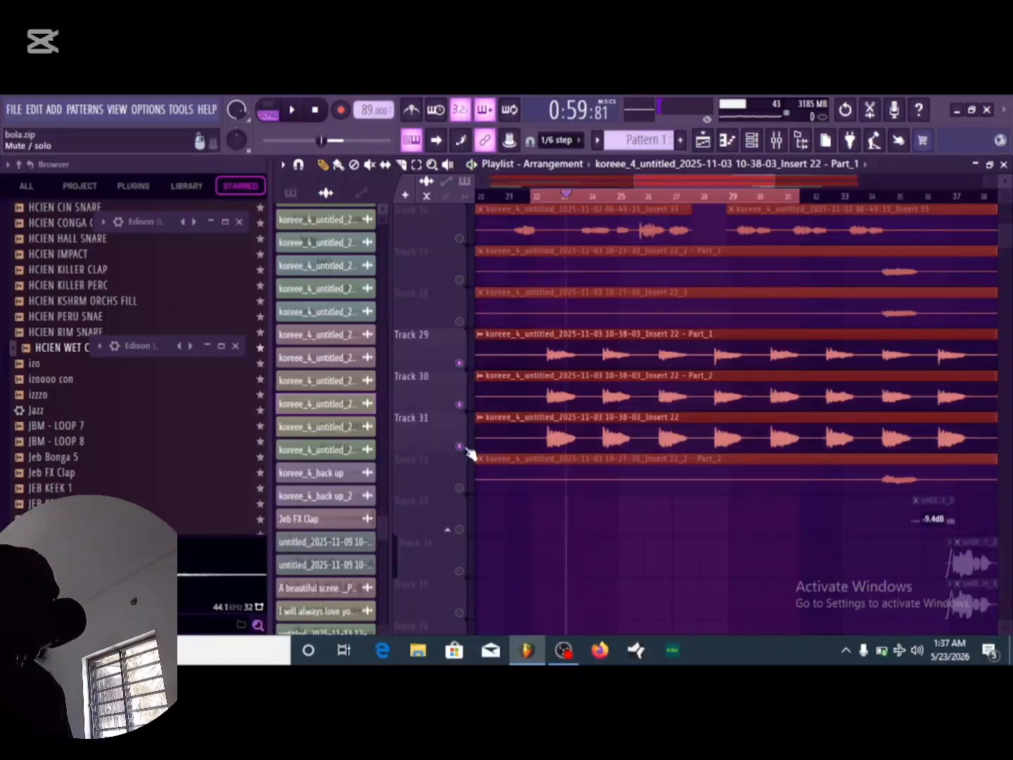
left_click(540, 197)
left_click(293, 111)
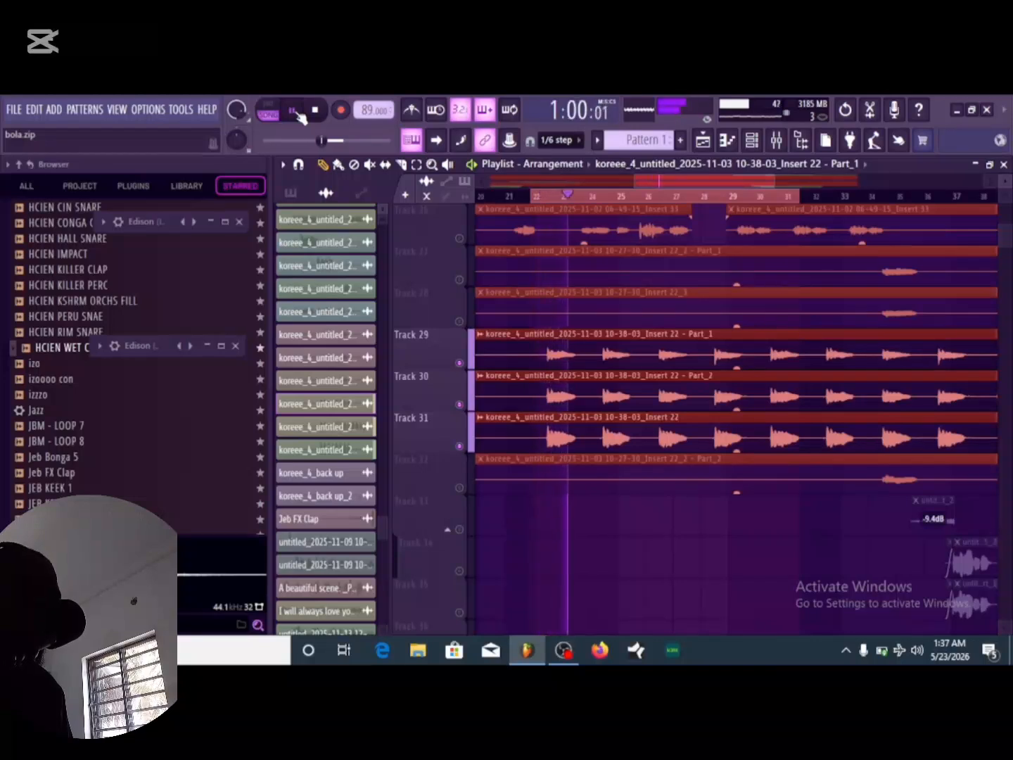
left_click(316, 119)
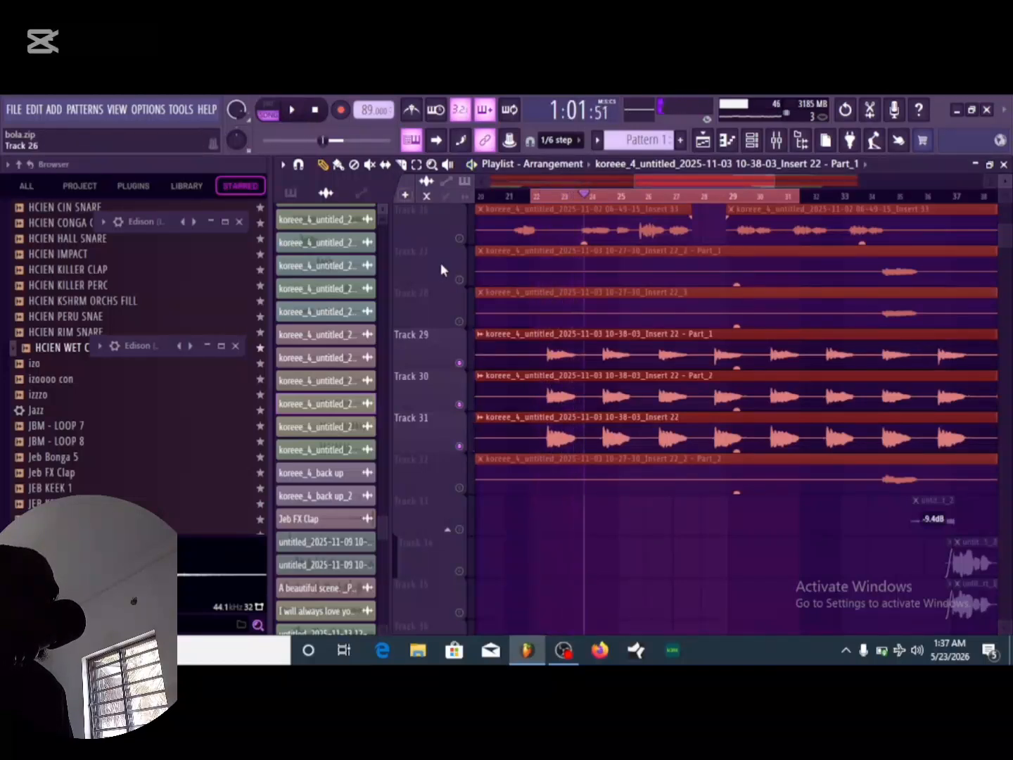
Examine the effects chain of the back up channel on mixer insert 96, and return to the playlist.
left_click(778, 141)
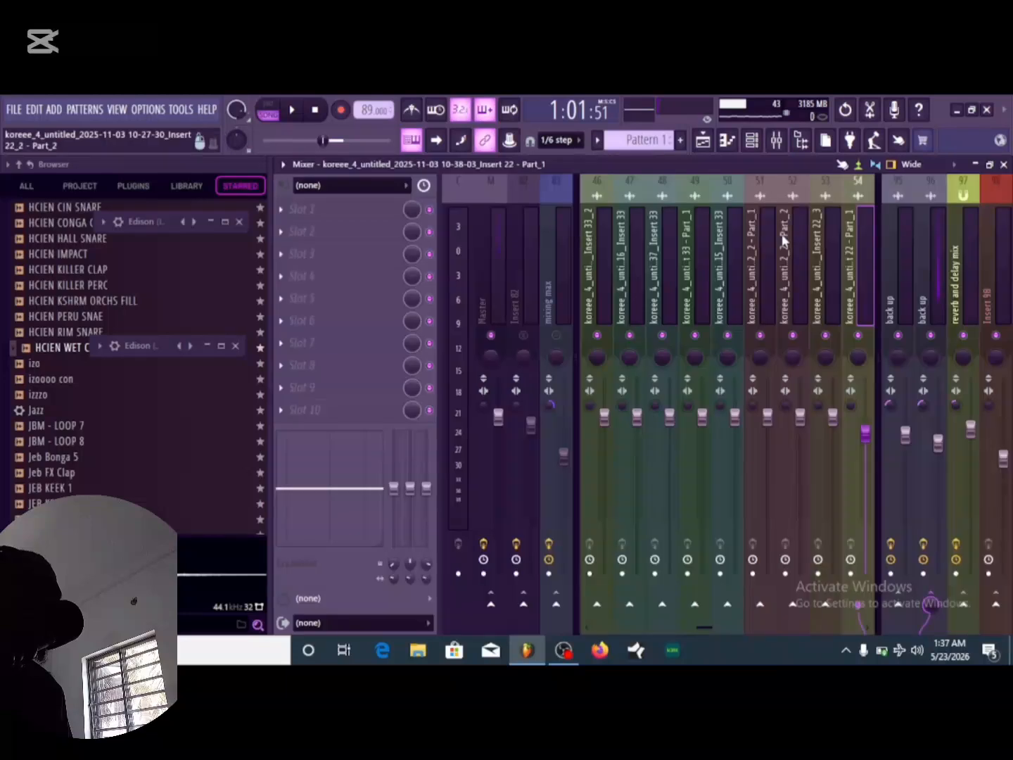
left_click(934, 195)
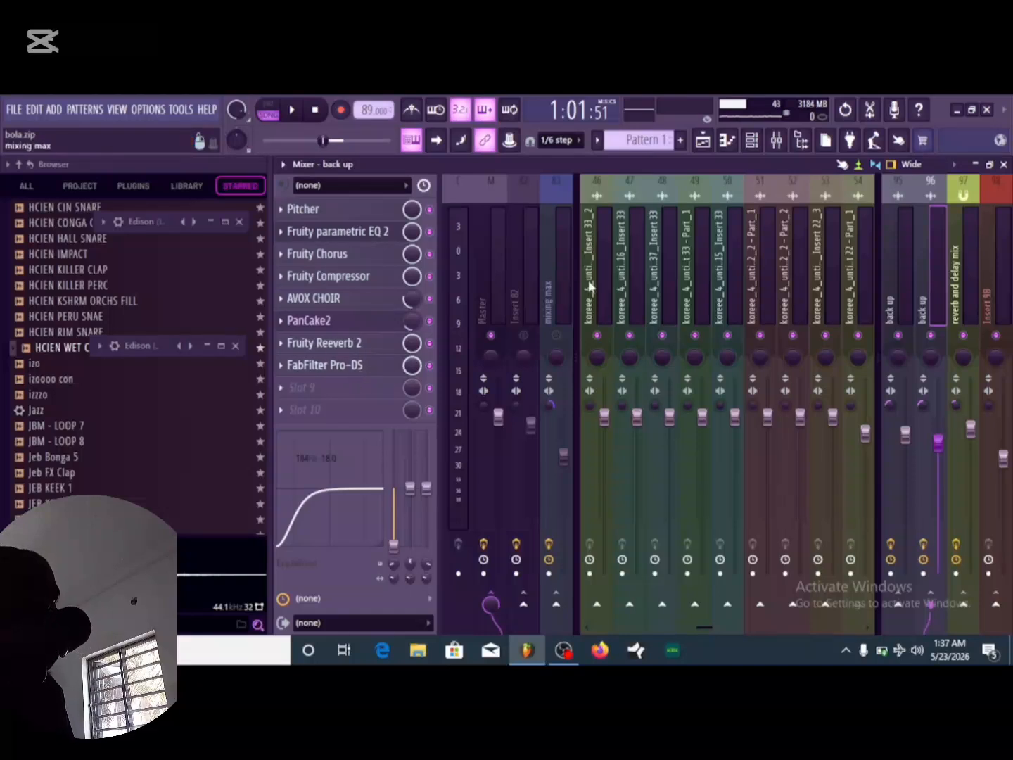
left_click(703, 139)
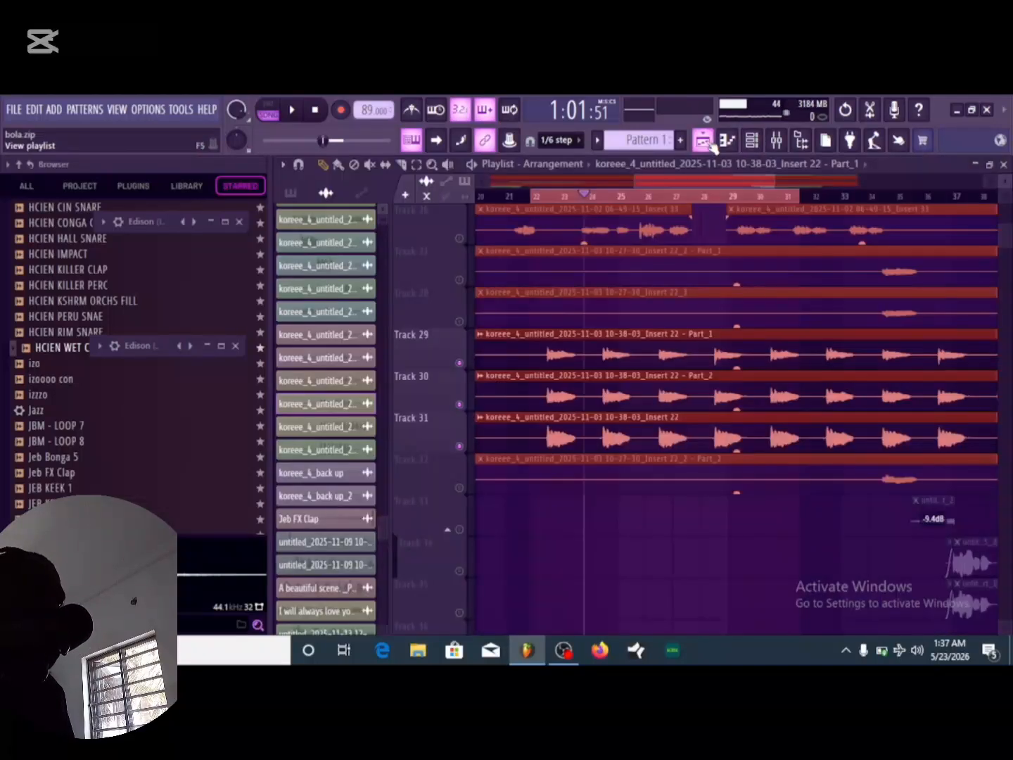
Enable Track 26 and play it together with Tracks 29 to 31, pause, and return the playhead to bar 22.
left_click(459, 238)
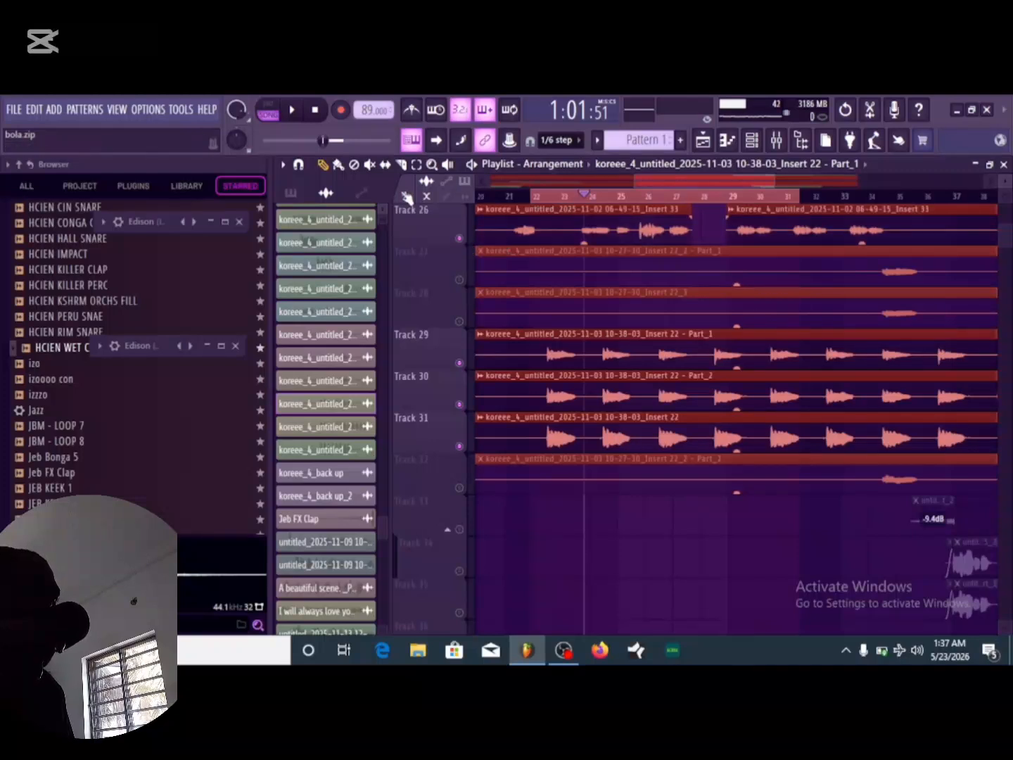
left_click(294, 111)
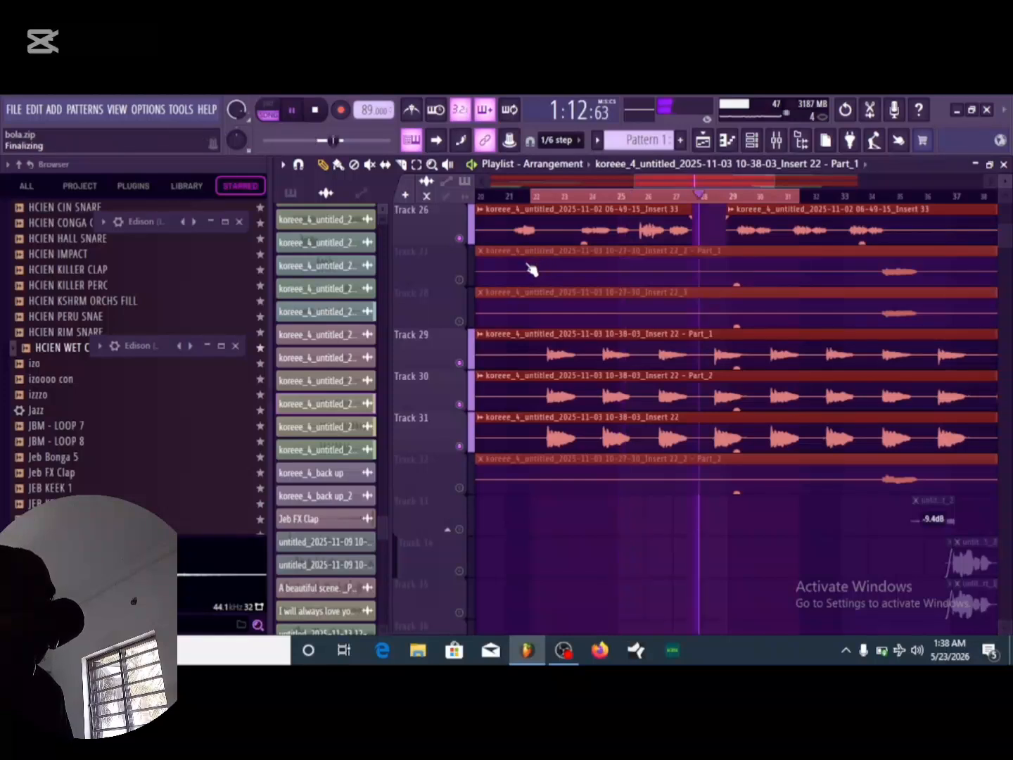
scroll(527, 264, "up", 4)
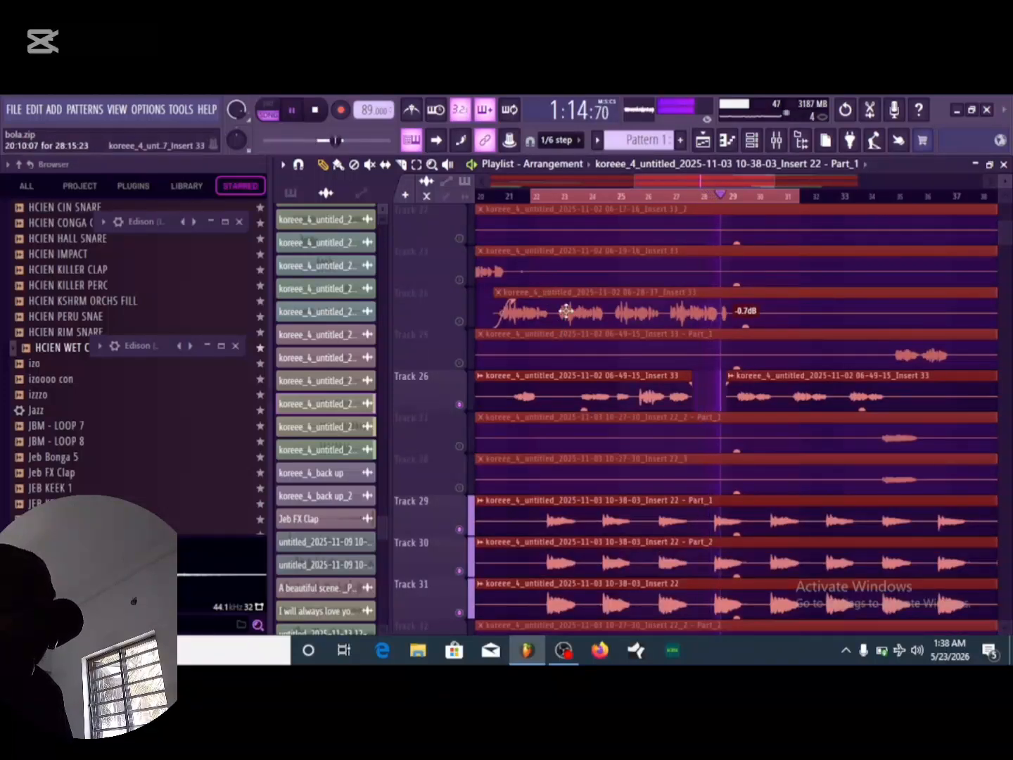
left_click(293, 111)
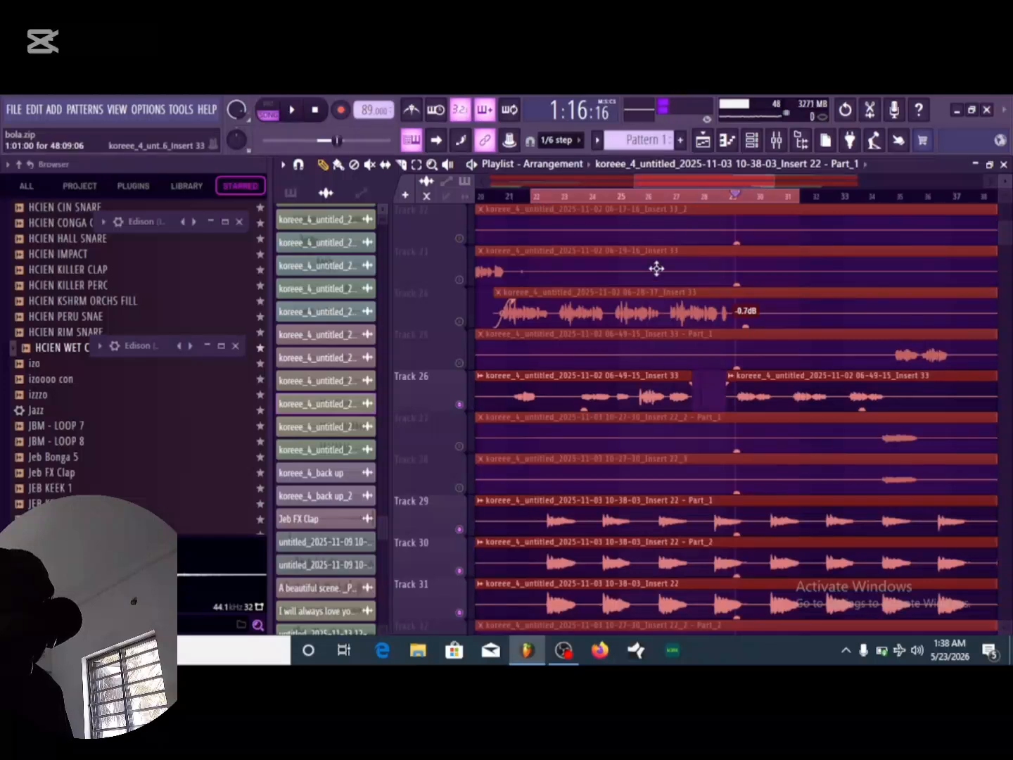
left_click(539, 200)
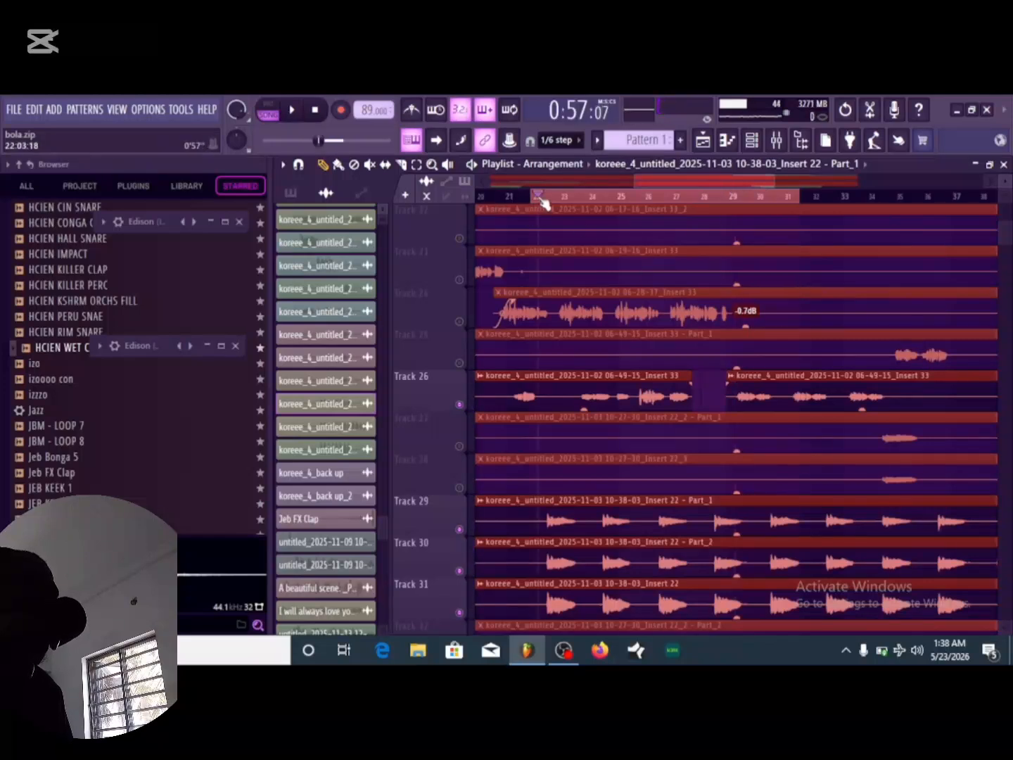
Clear the solo so all playlist tracks are active, play the full mix from bar 22 while checking the mixer levels, and pause.
left_click(776, 140)
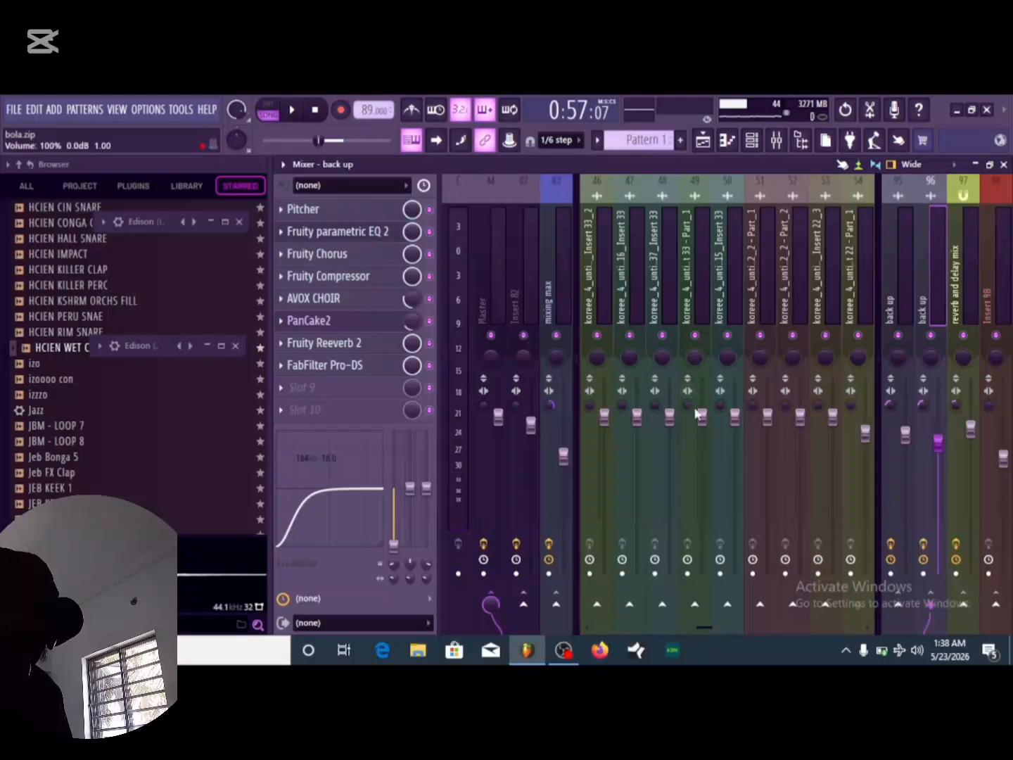
left_click(703, 140)
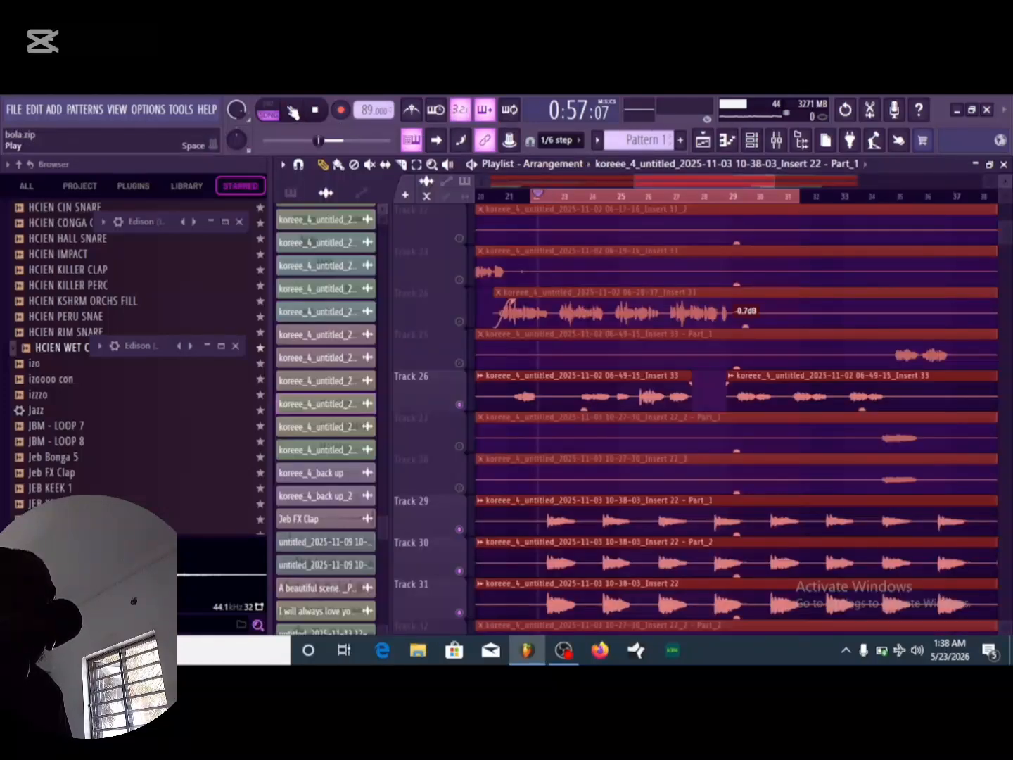
left_click(461, 323)
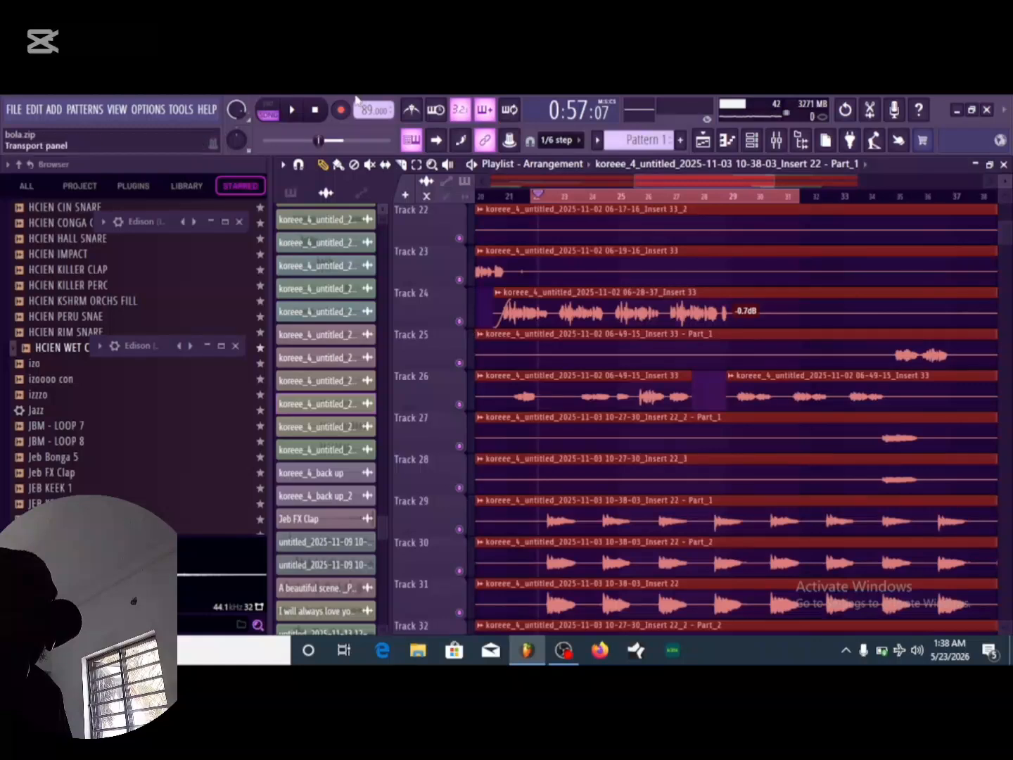
left_click(291, 109)
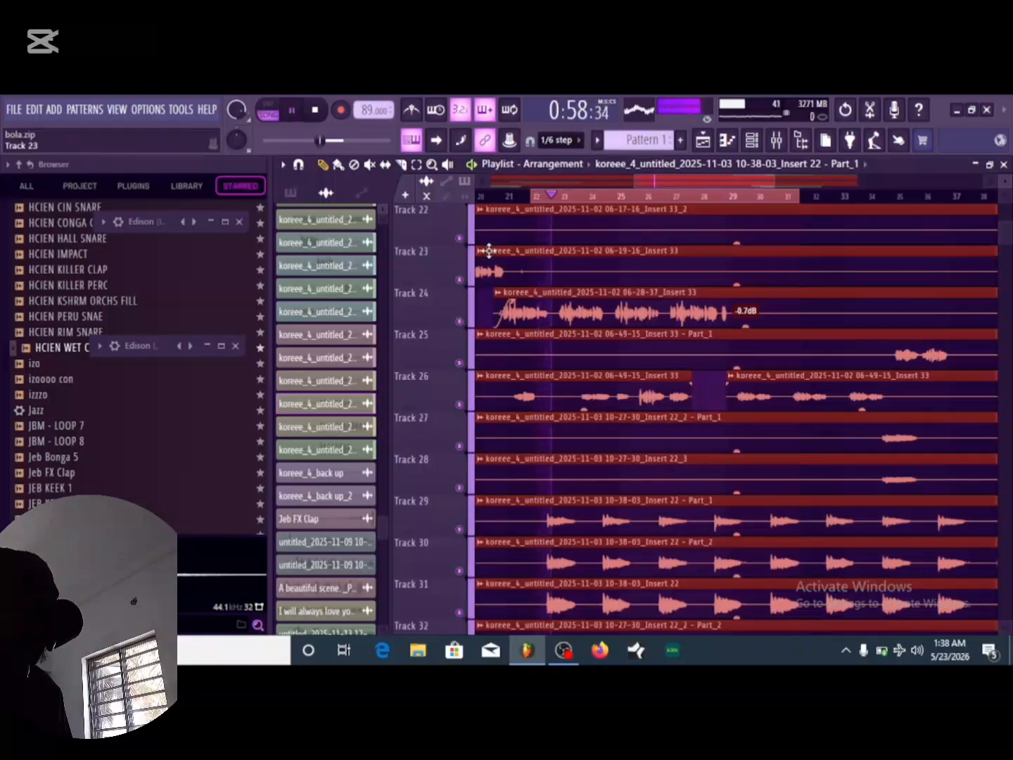
left_click(776, 140)
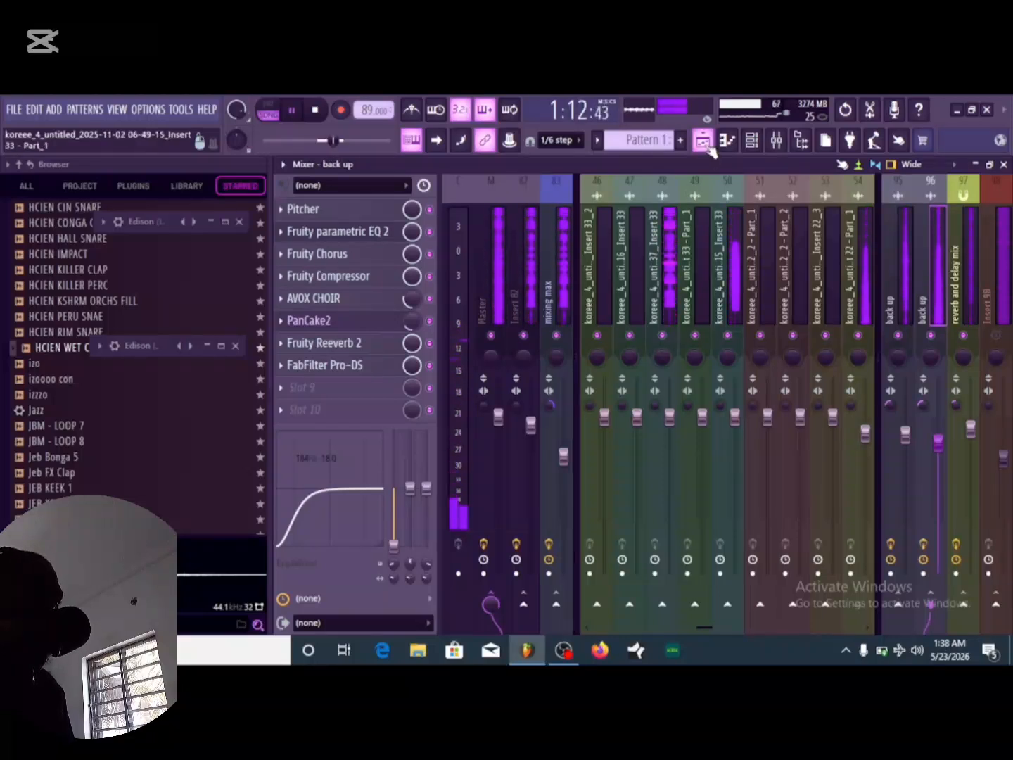
left_click(704, 140)
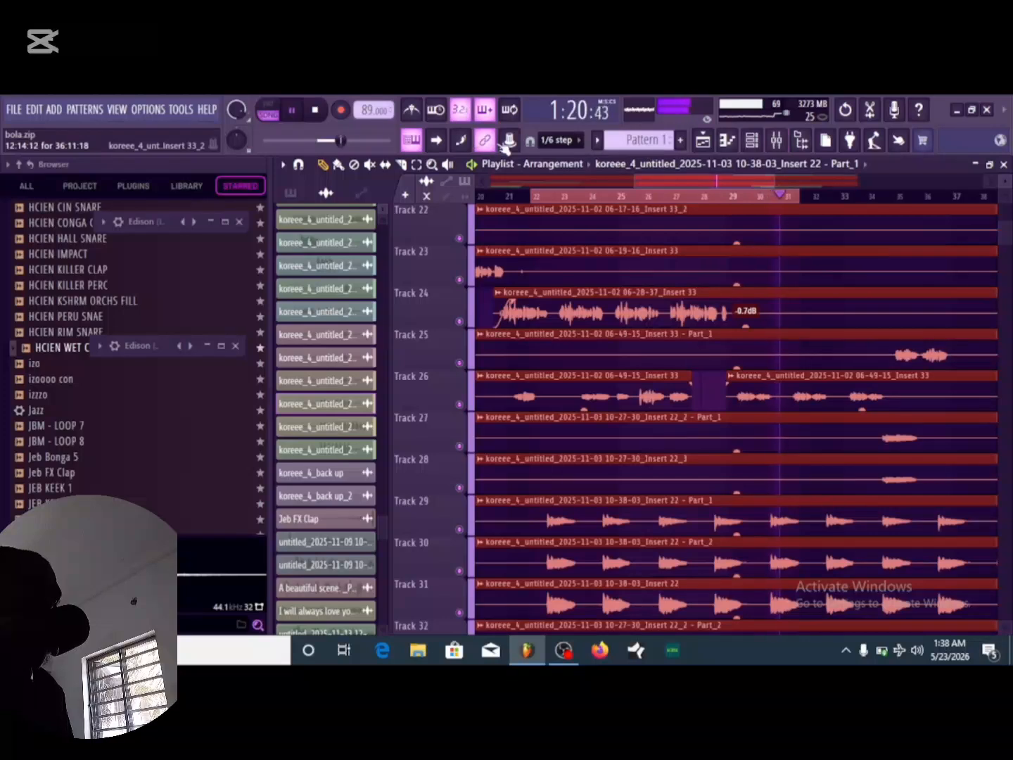
left_click(295, 112)
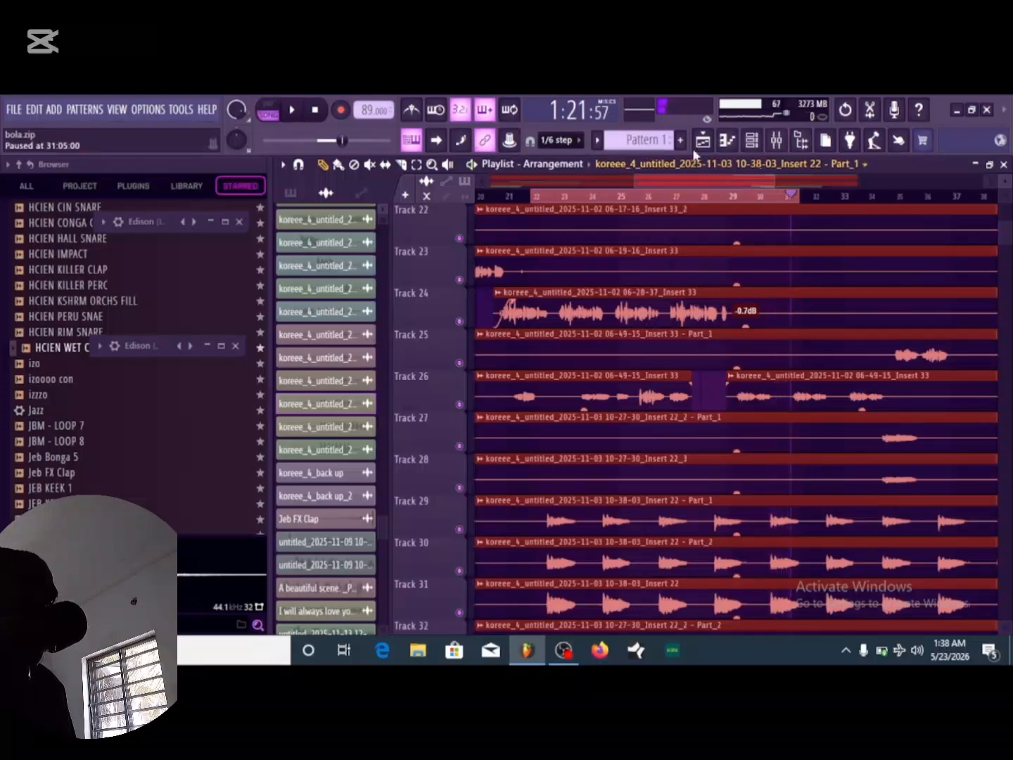
Replay the full mix over the bar 22 to 31 loop, watch the mixer and the vocal clips, and pause near bar 31.
left_click(782, 143)
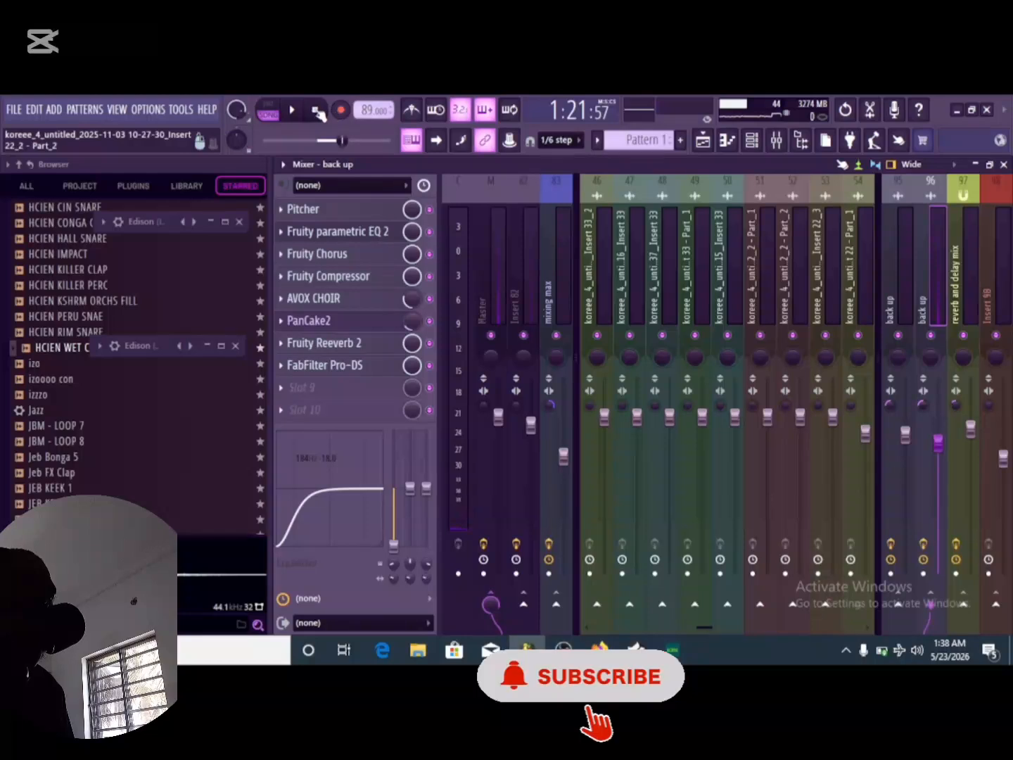
left_click(291, 110)
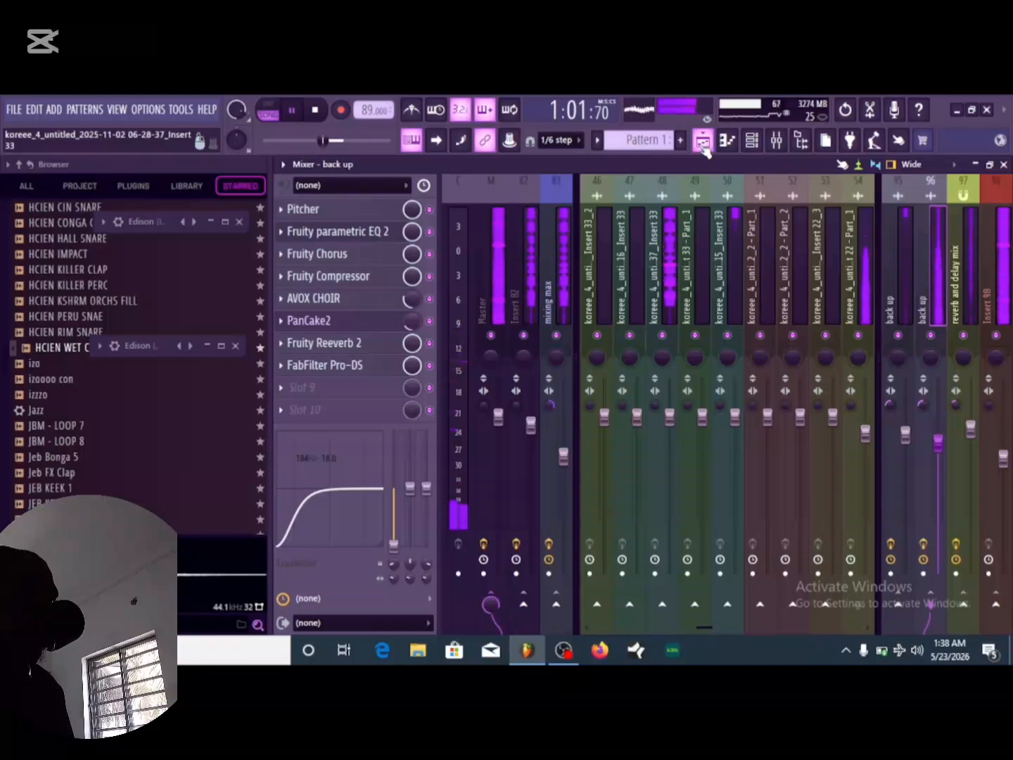
left_click(703, 143)
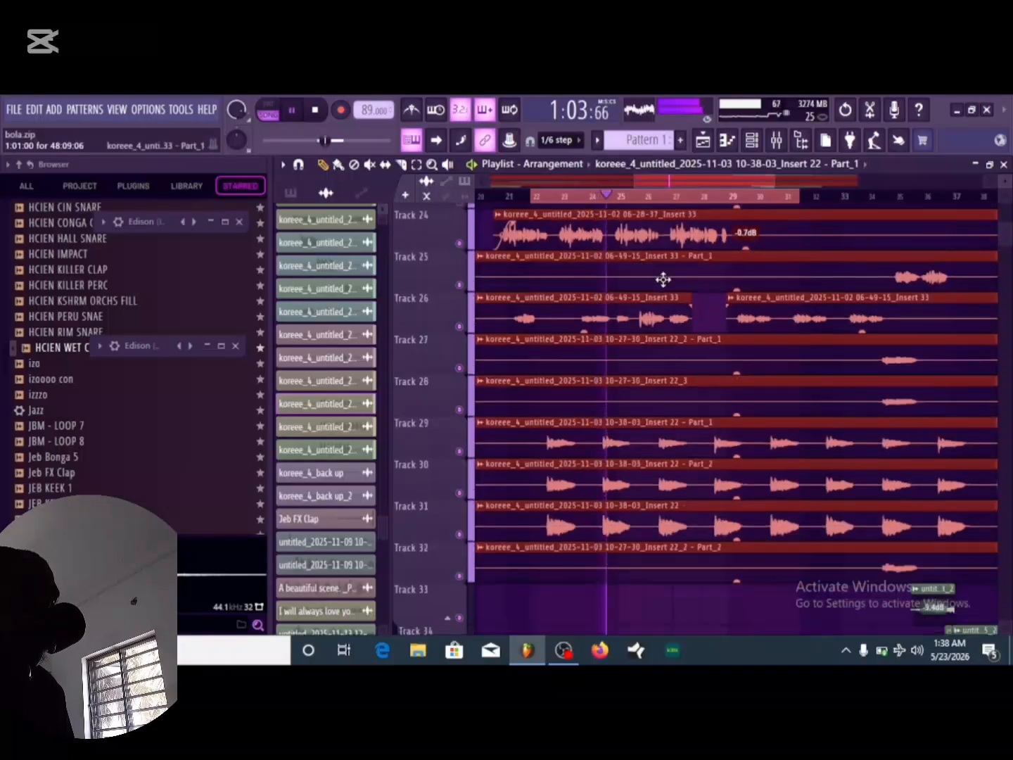
scroll(663, 278, "down", 2)
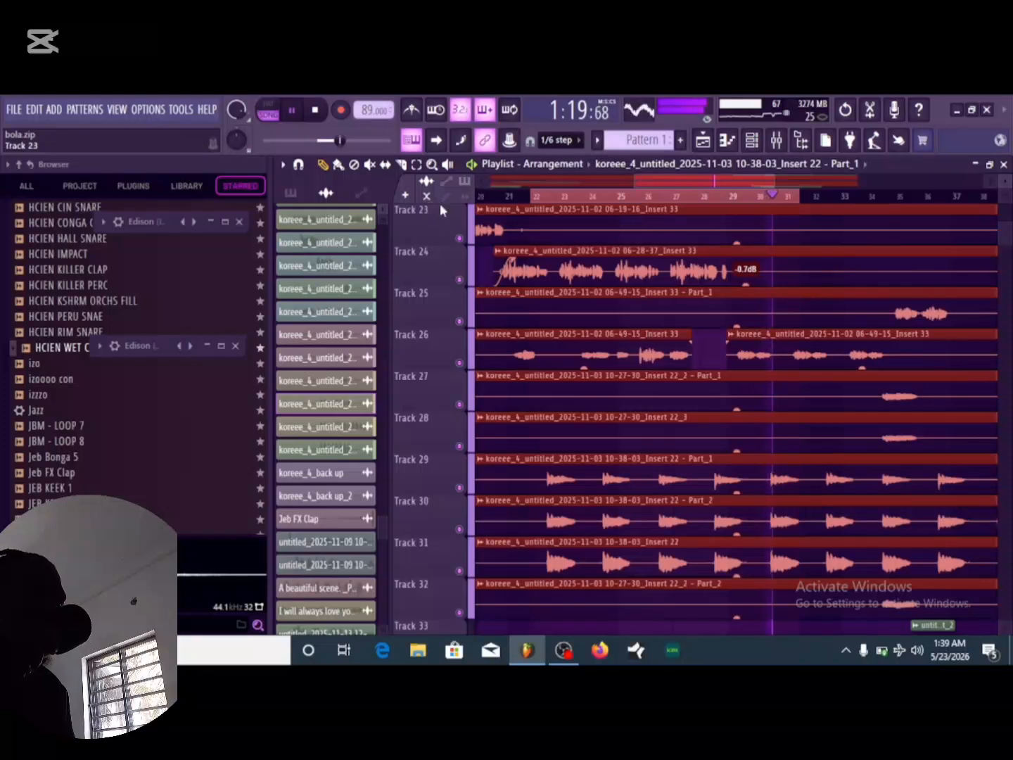
left_click(292, 111)
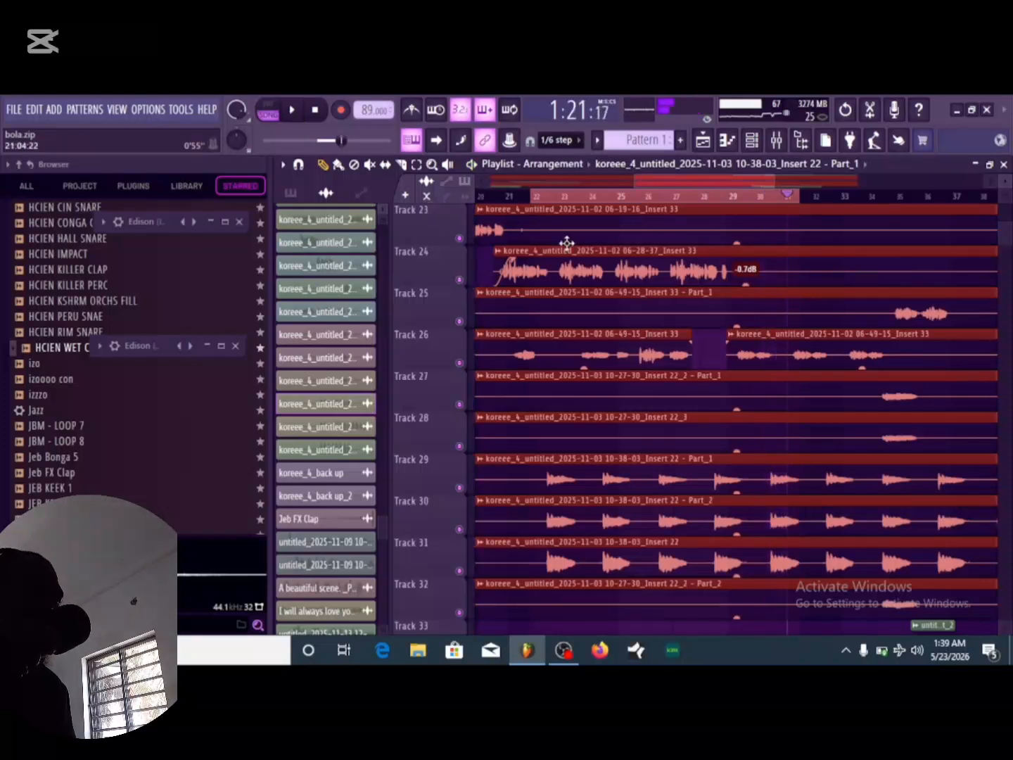
Clear the bar 22 to 31 time selection and place the playhead just before bar 37, where the Track 34 and 35 clips start.
scroll(563, 201, "down", 2)
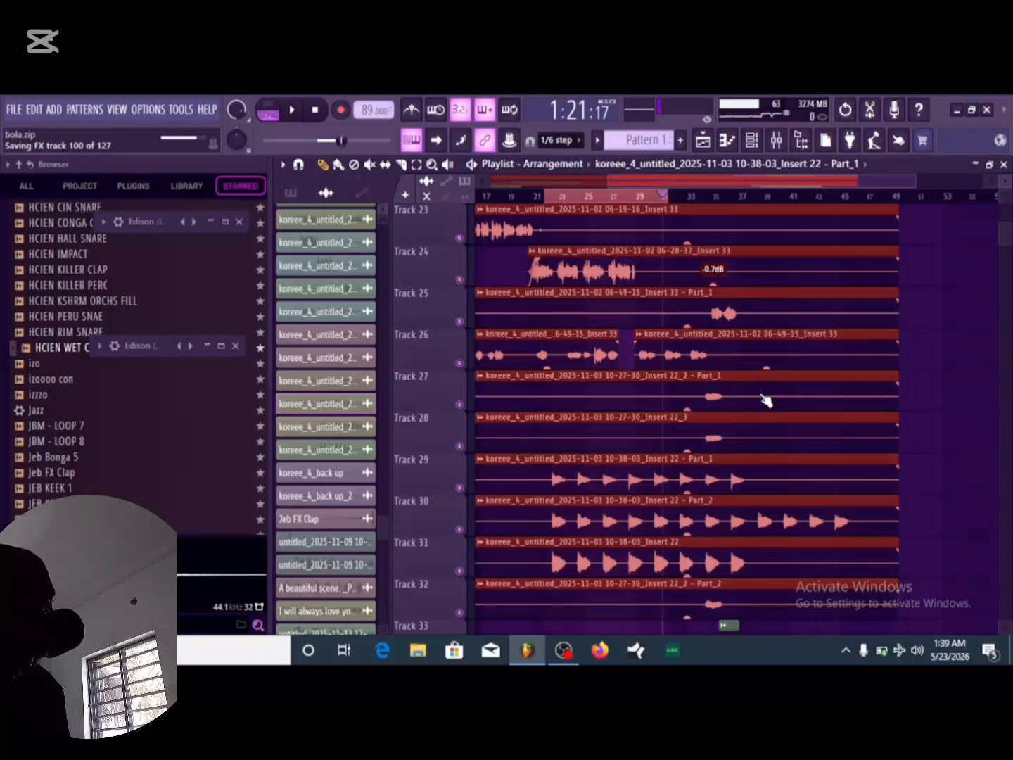
scroll(765, 400, "down", 4)
scroll(811, 200, "up", 5)
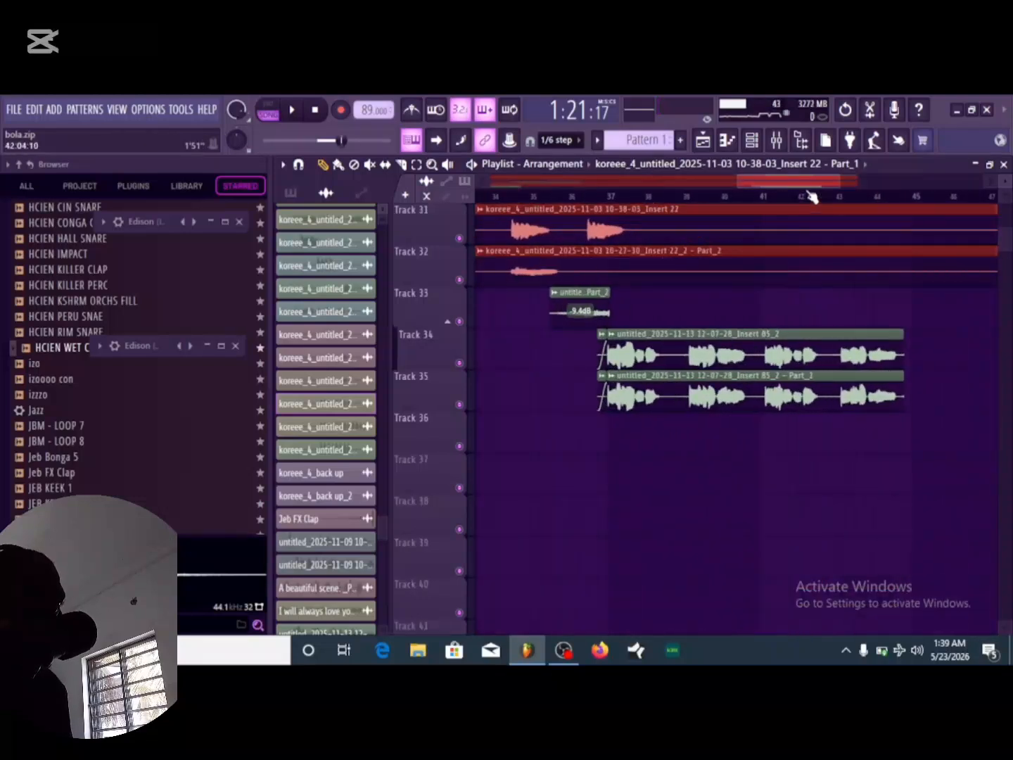
scroll(695, 210, "down", 2)
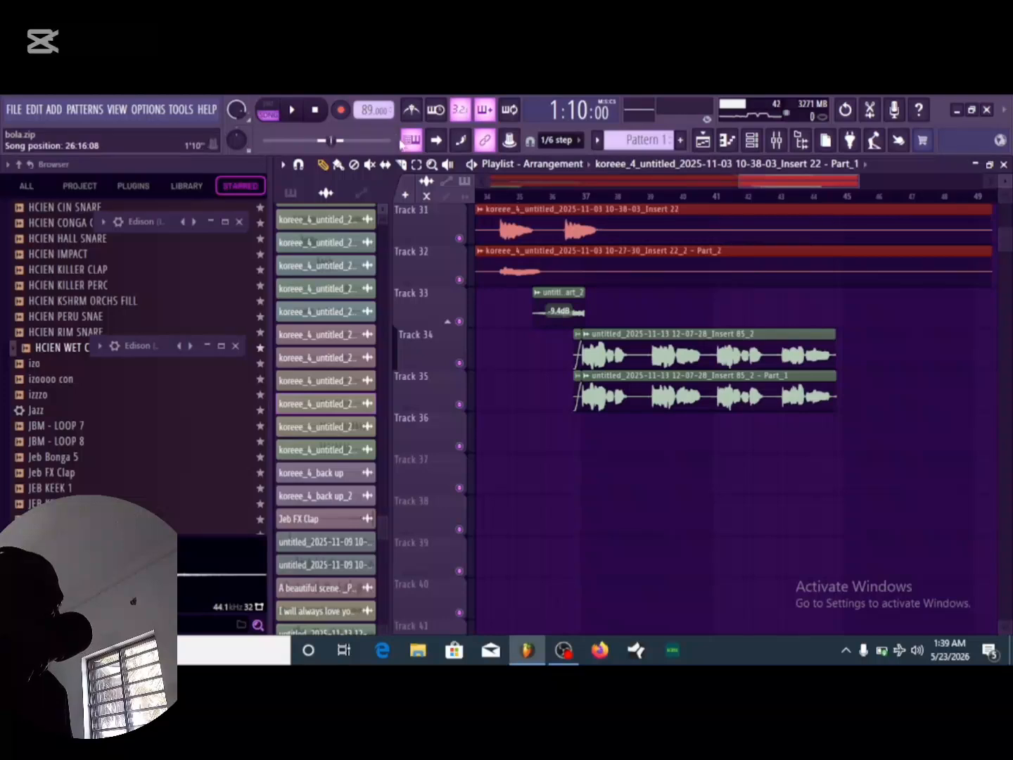
left_click(574, 197)
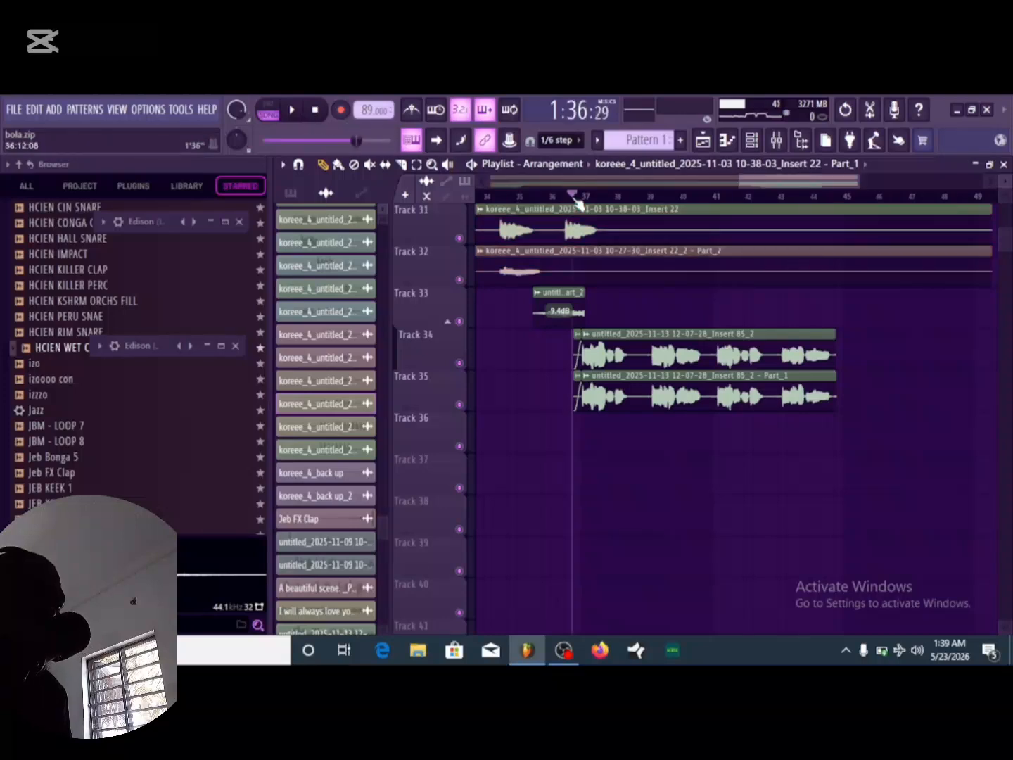
Solo Track 35, play its vocal clip from just before bar 37, and stop playback.
right_click(460, 364)
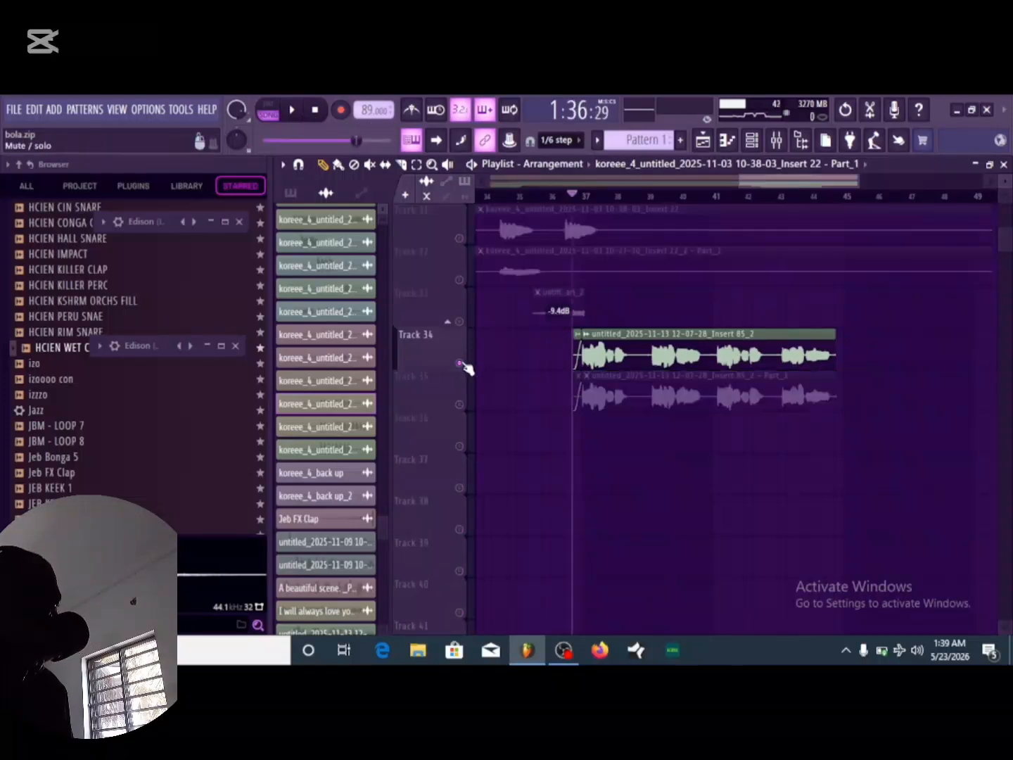
right_click(460, 404)
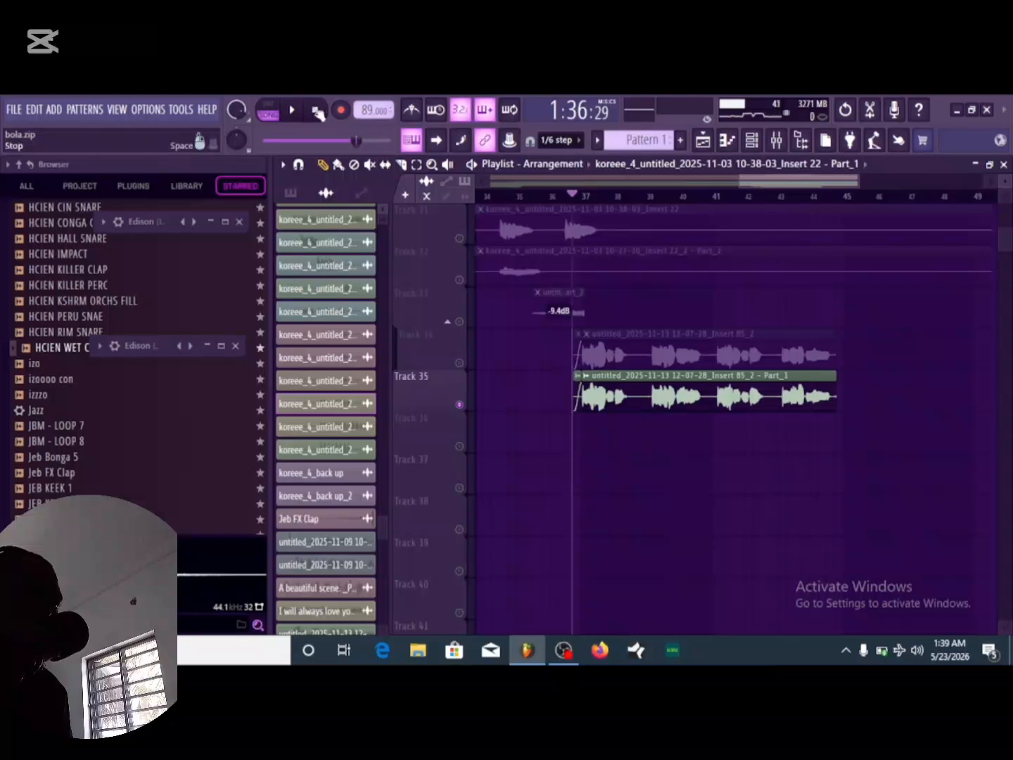
key("space")
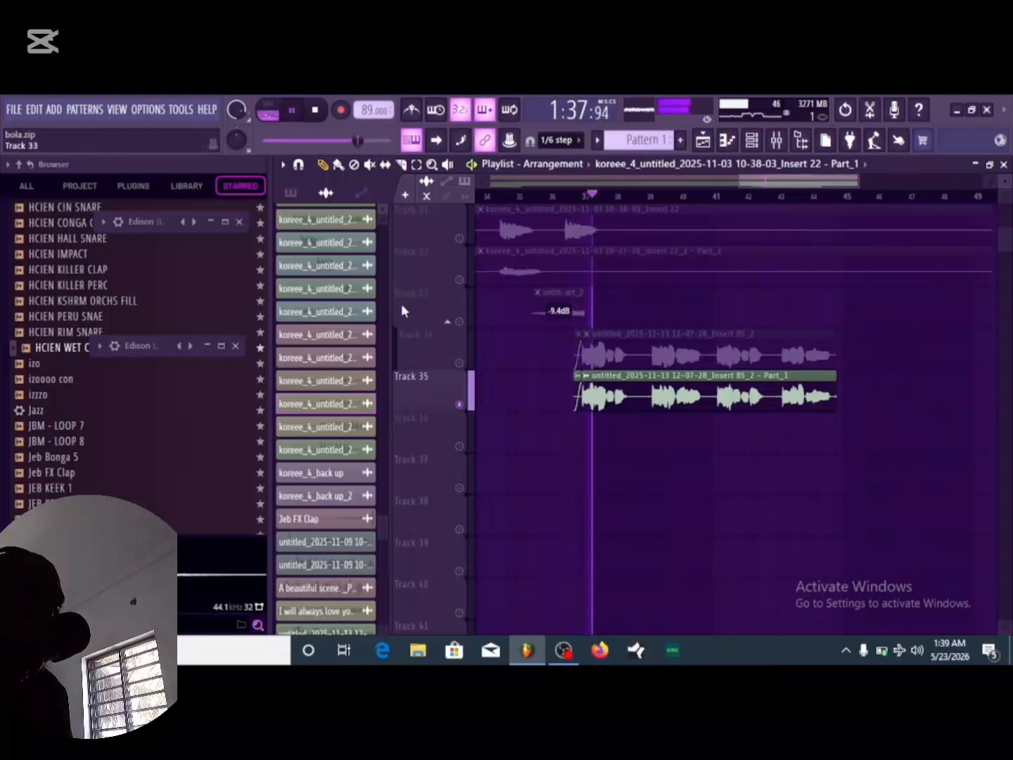
left_click(317, 111)
Enable Track 34 alongside Track 35, play both from just before bar 37, pause, and return the playhead to the clips' start.
left_click(459, 364)
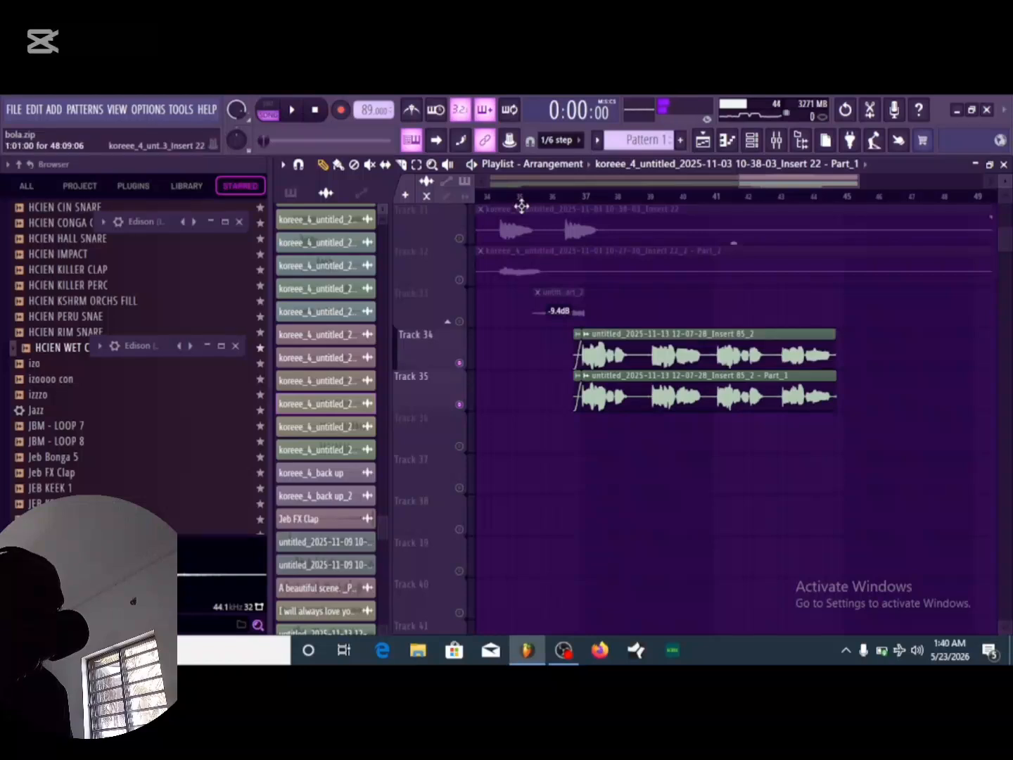
left_click(577, 199)
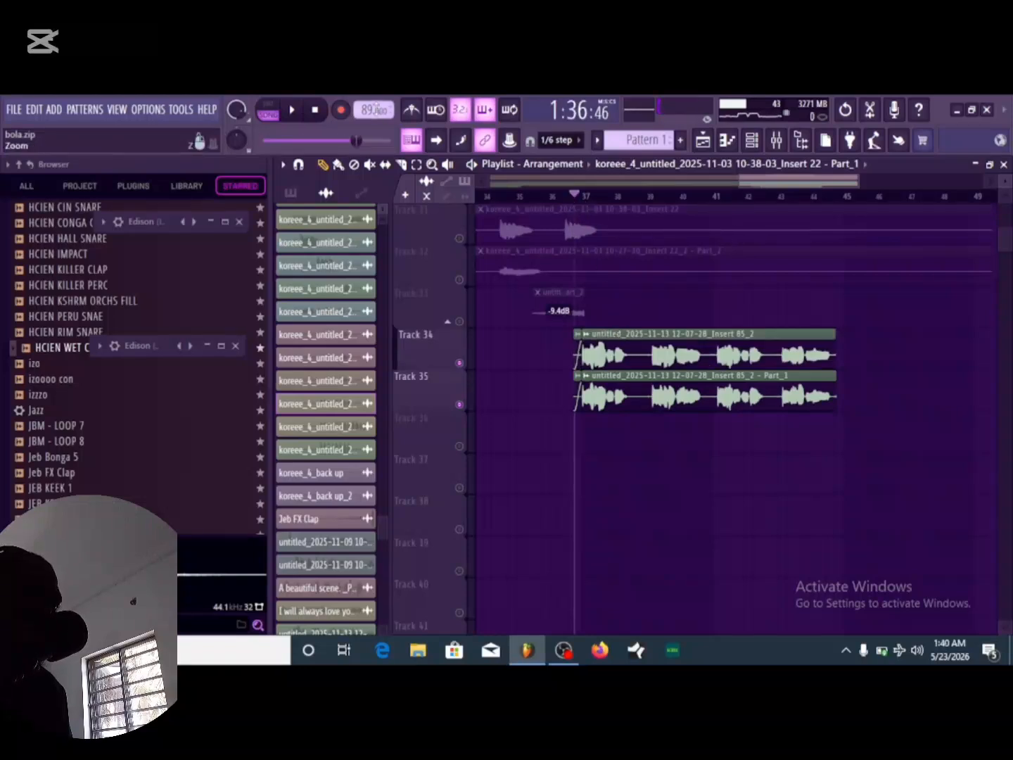
left_click(292, 110)
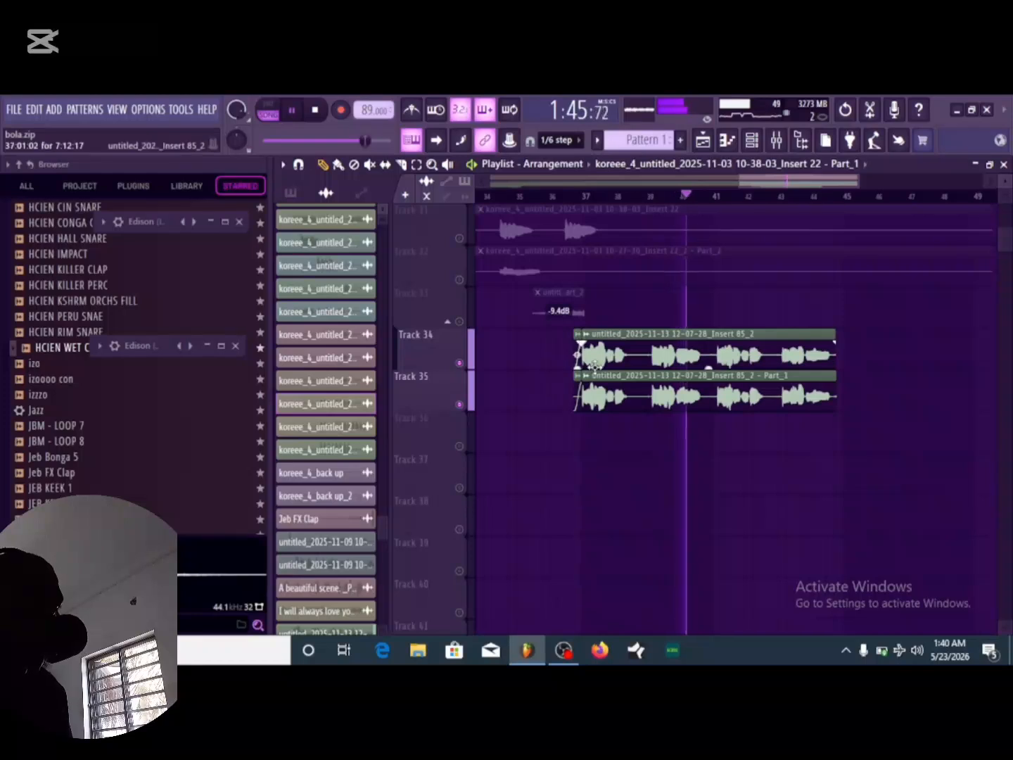
left_click(291, 109)
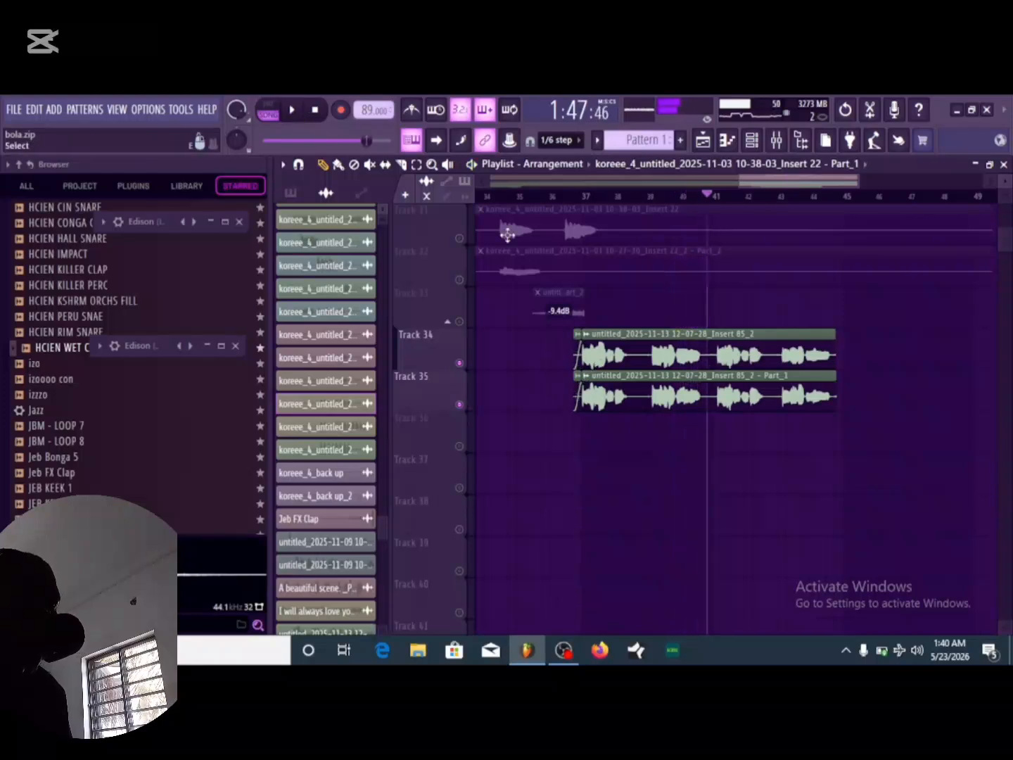
left_click(570, 197)
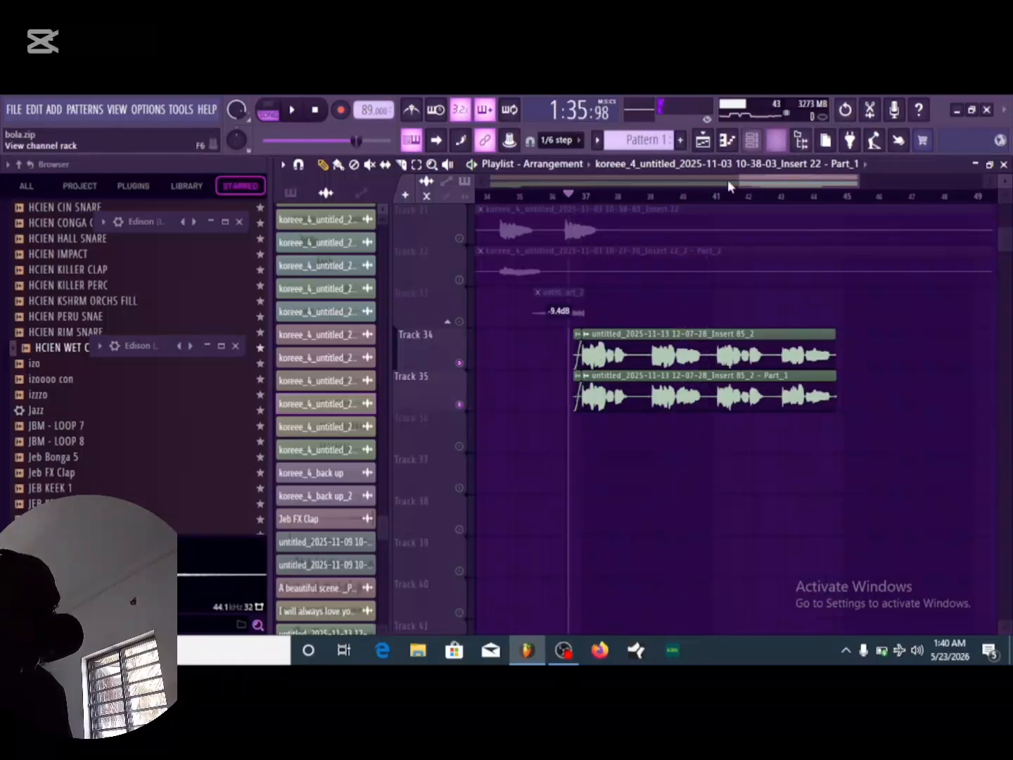
Clear the solo so all playlist tracks are active, and play the full mix from bar 1.
left_click_drag(772, 184, 524, 185)
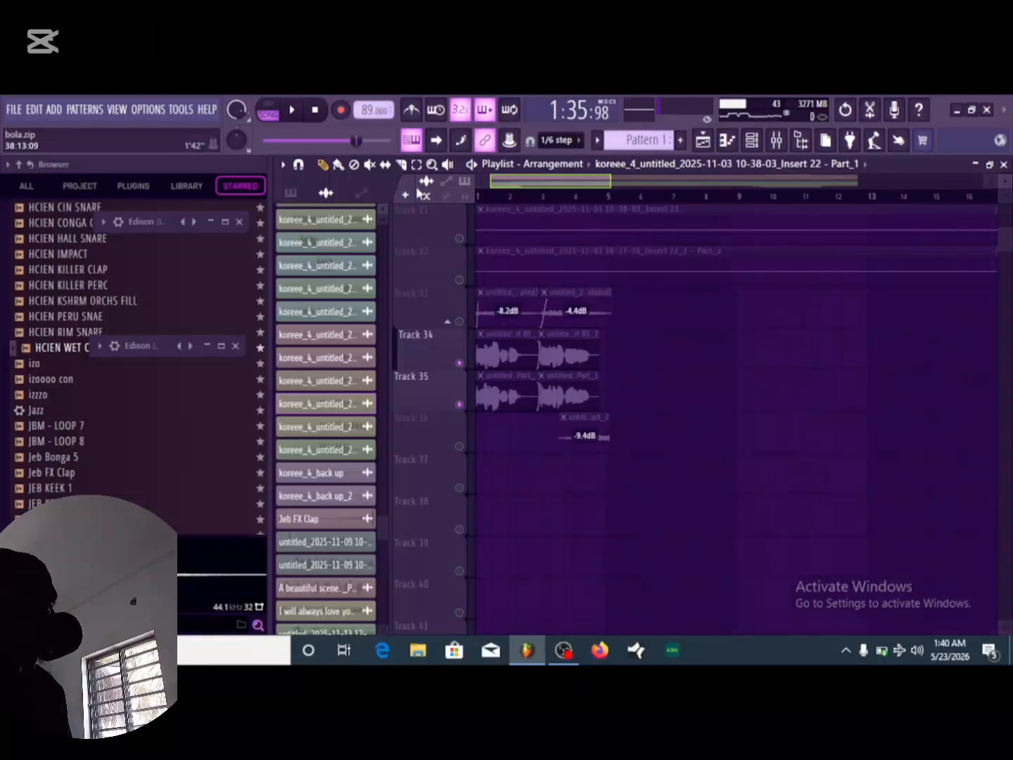
left_click(459, 364)
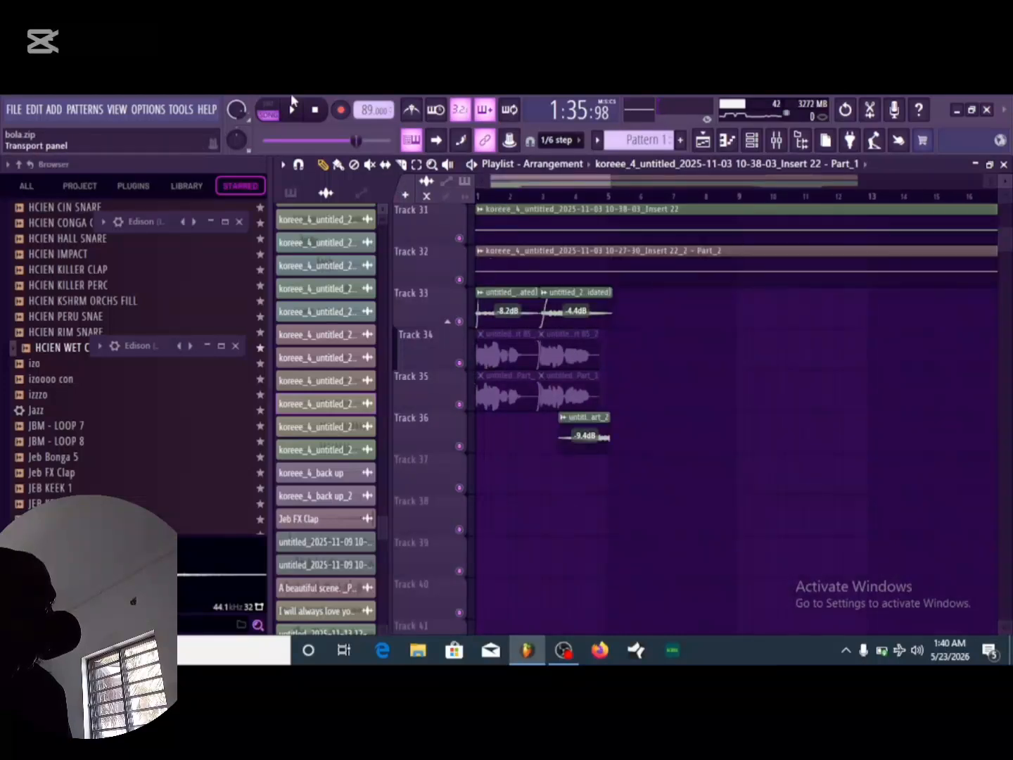
left_click(292, 109)
left_click(317, 110)
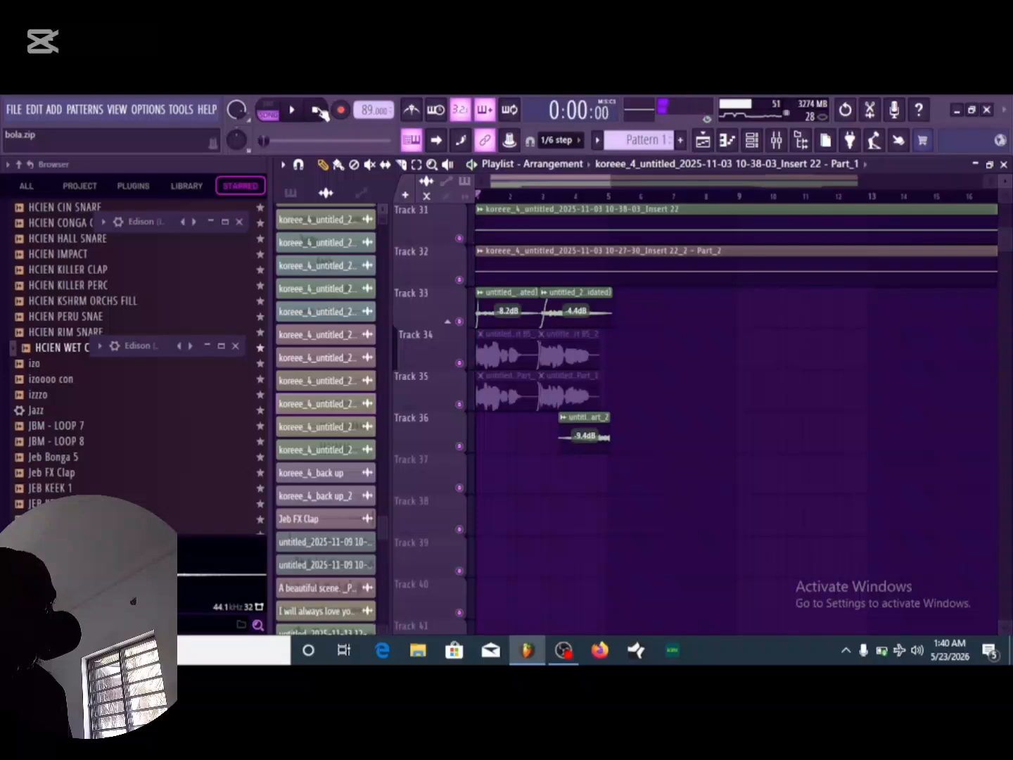
left_click(292, 111)
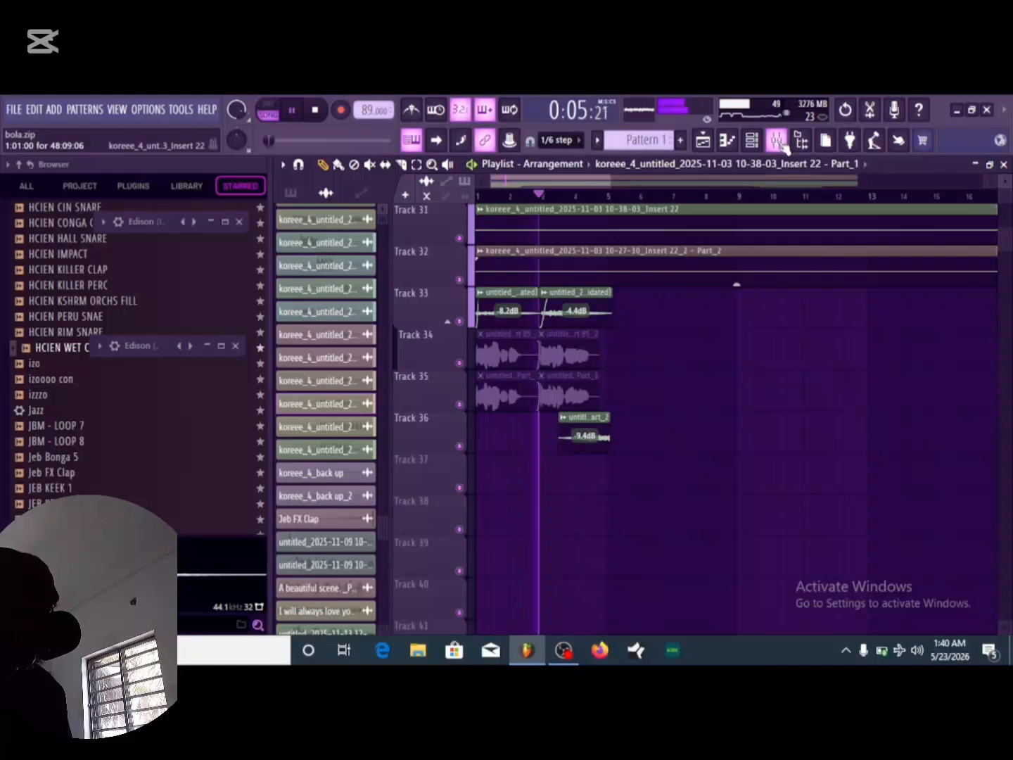
Check the mixer briefly and look over Tracks 24 to 36 in the playlist while the full mix plays.
scroll(583, 199, "down", 4)
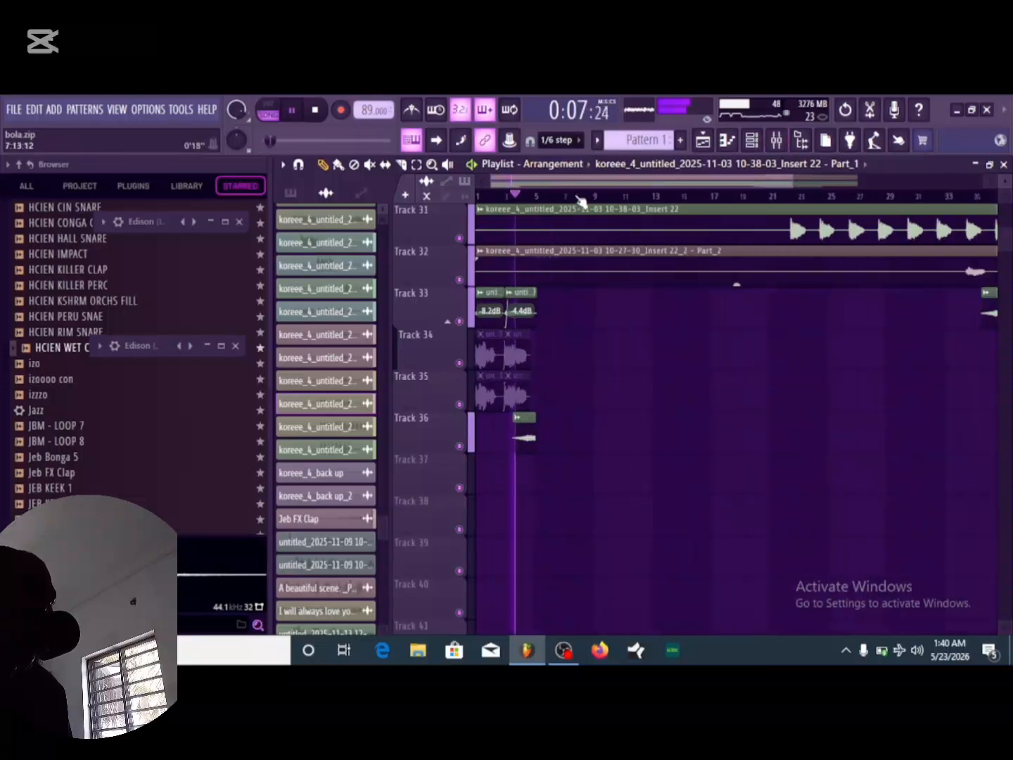
left_click(776, 140)
left_click(702, 140)
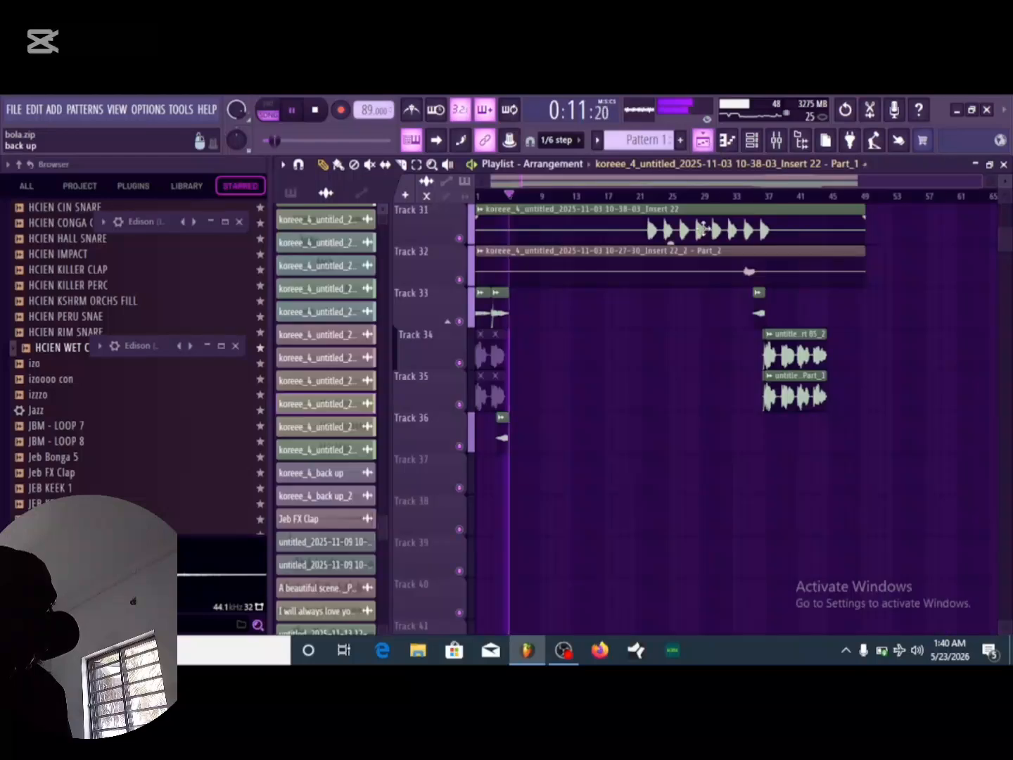
scroll(581, 309, "up", 3)
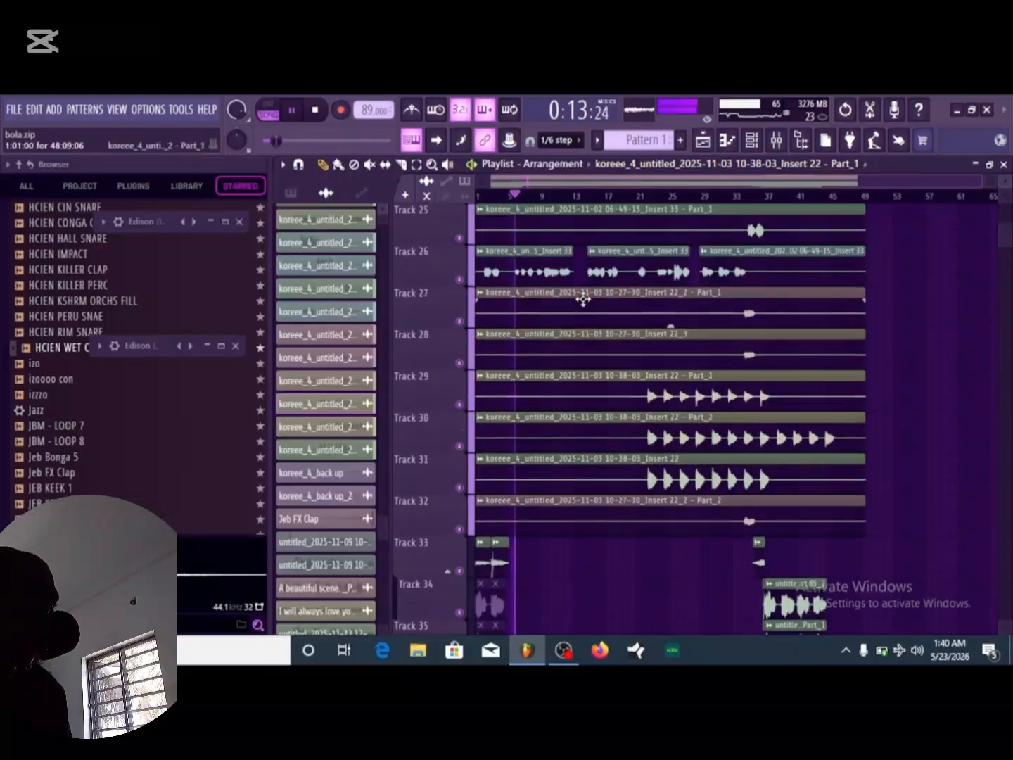
scroll(582, 298, "down", 3)
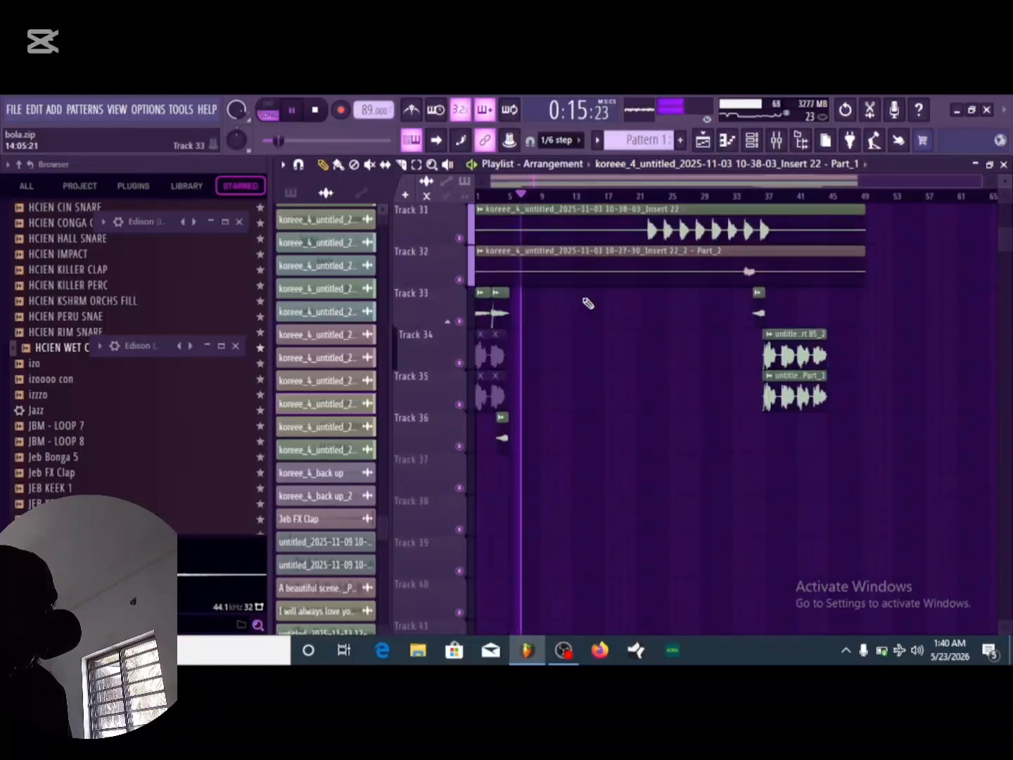
scroll(574, 305, "up", 4)
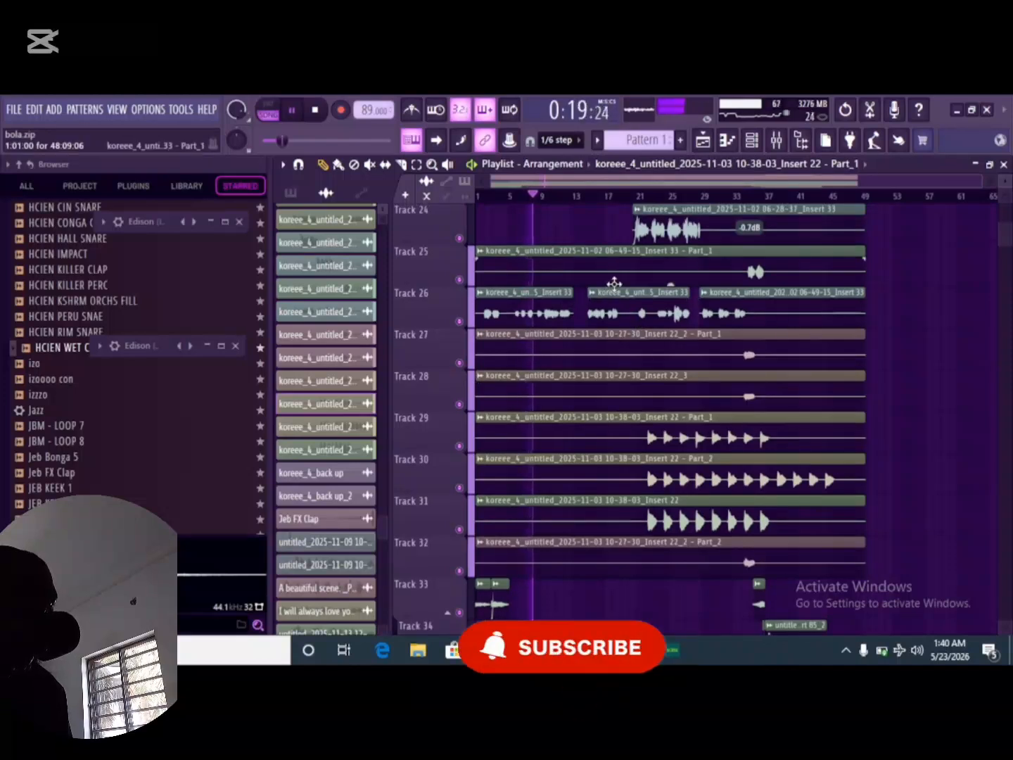
Play the full mix from bar 21 to about bar 30 while viewing the vocal clips up close, and stop playback.
left_click(637, 196)
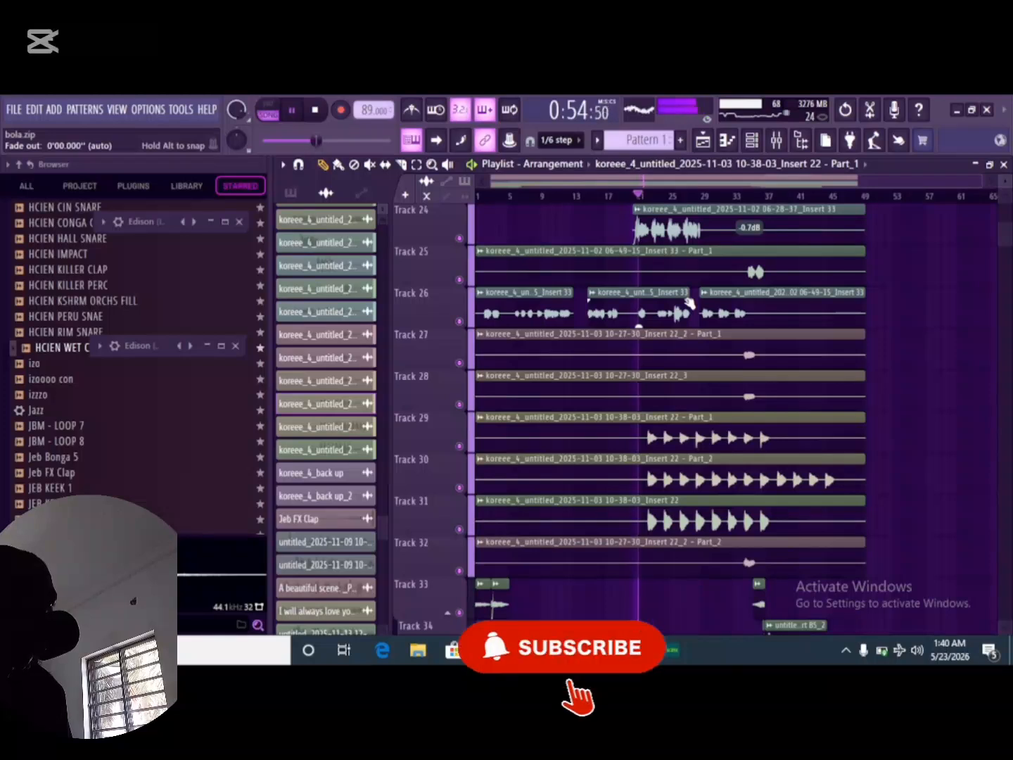
scroll(695, 197, "up", 4)
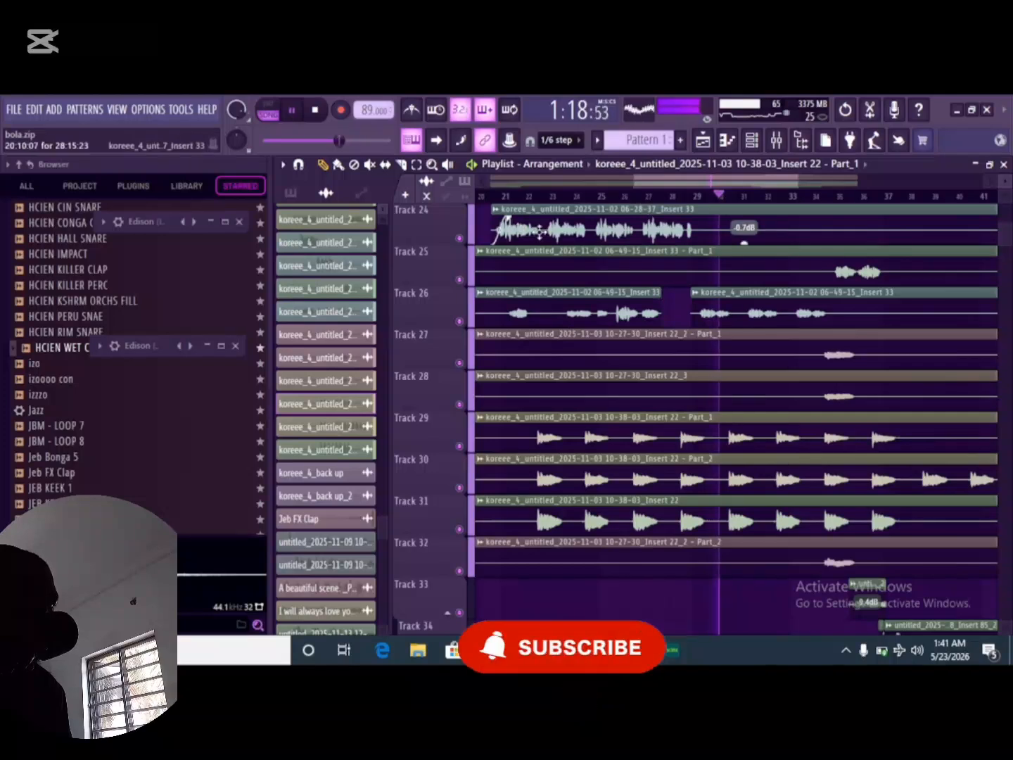
left_click(316, 111)
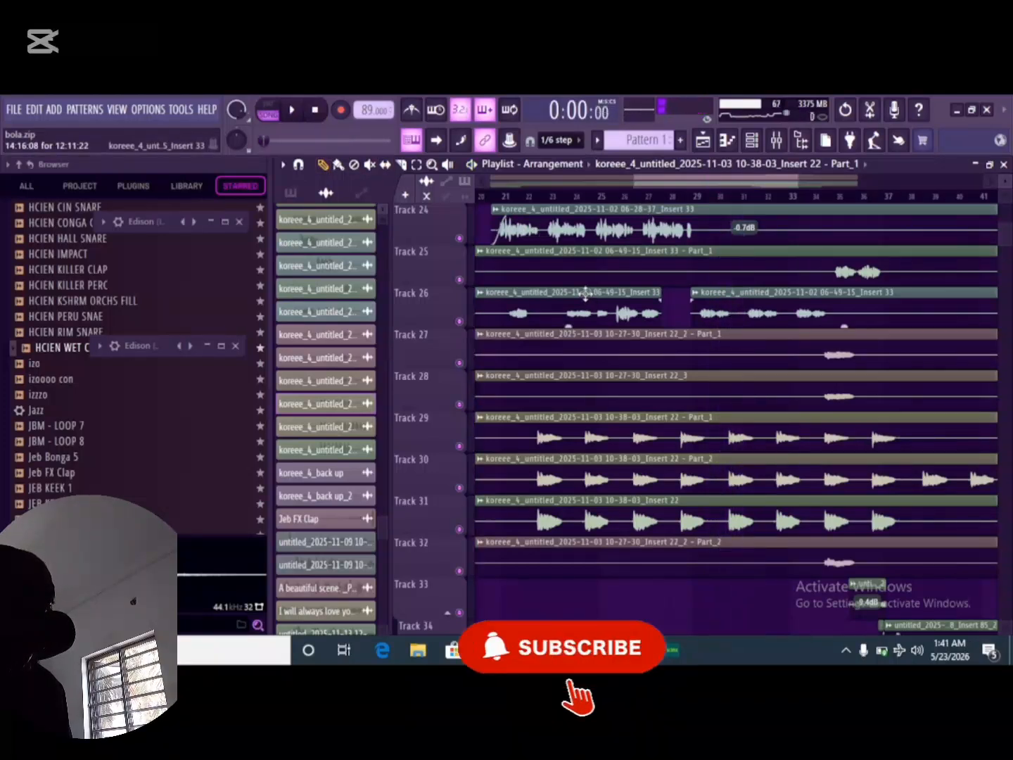
Examine the whole arrangement, from the vocal clips on Tracks 20 to 33 up to the instrumental stems on Tracks 3 to 14.
scroll(603, 202, "down", 2)
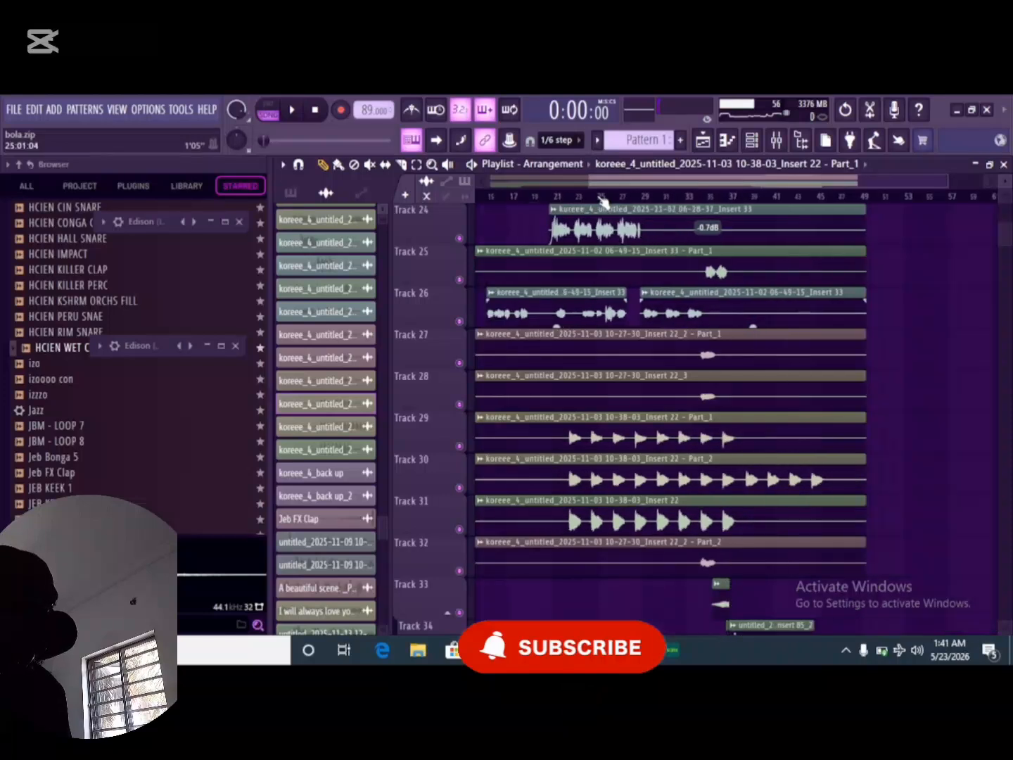
scroll(603, 202, "down", 2)
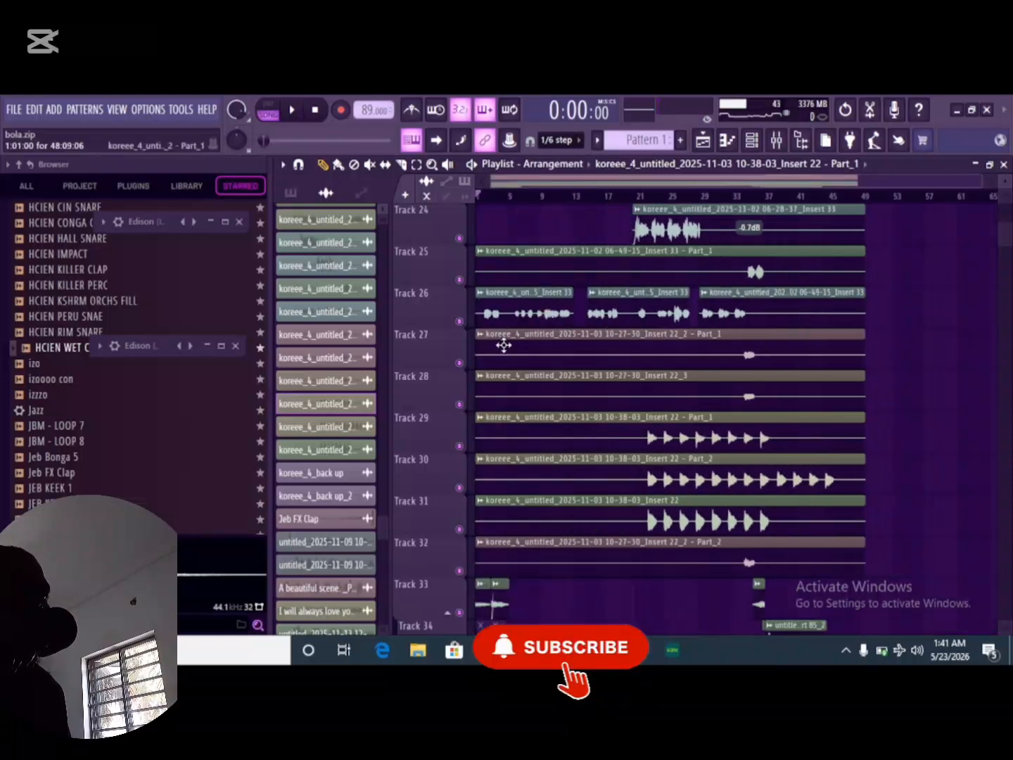
scroll(575, 366, "up", 6)
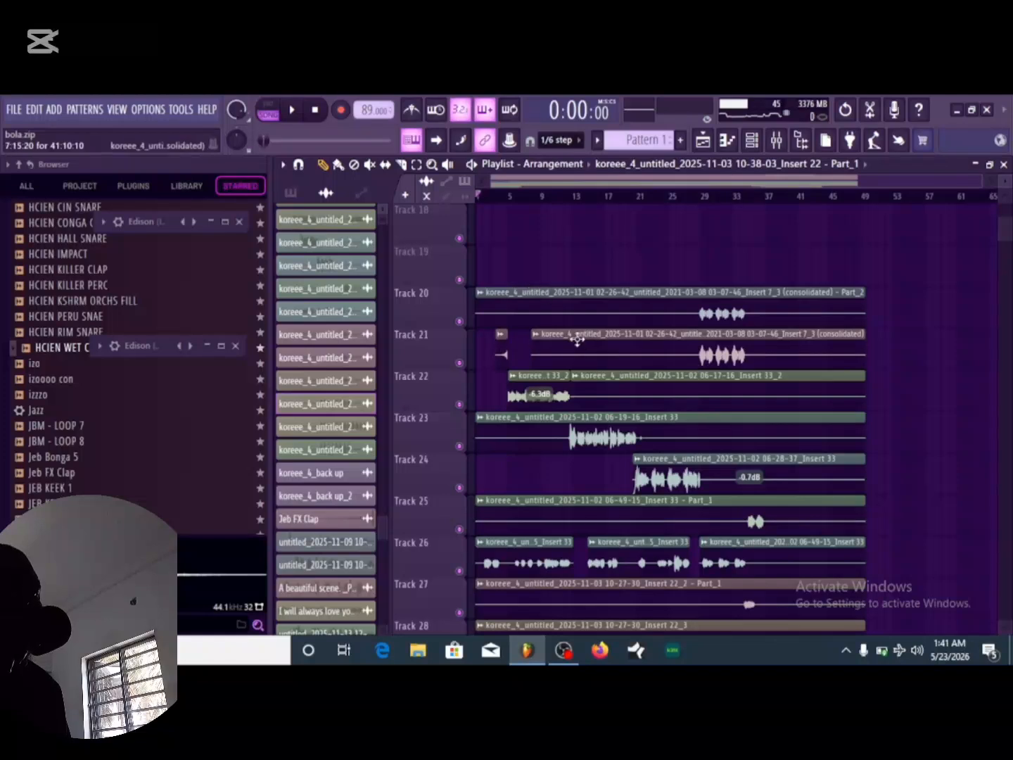
scroll(591, 334, "up", 6)
scroll(586, 380, "up", 6)
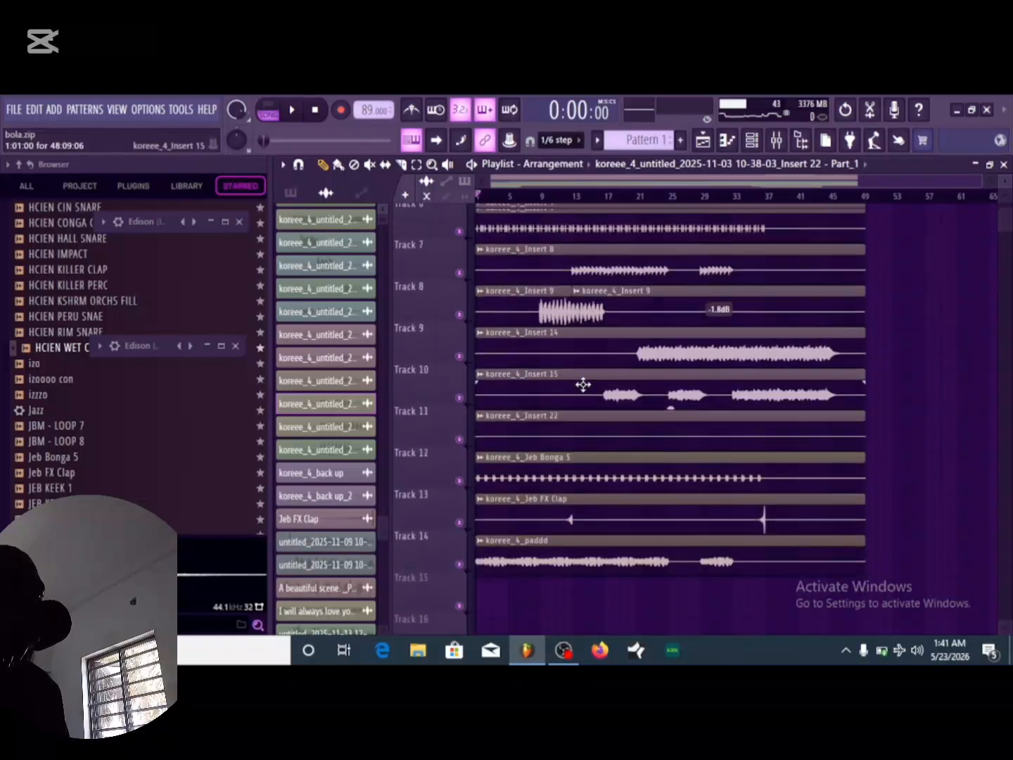
scroll(583, 384, "up", 5)
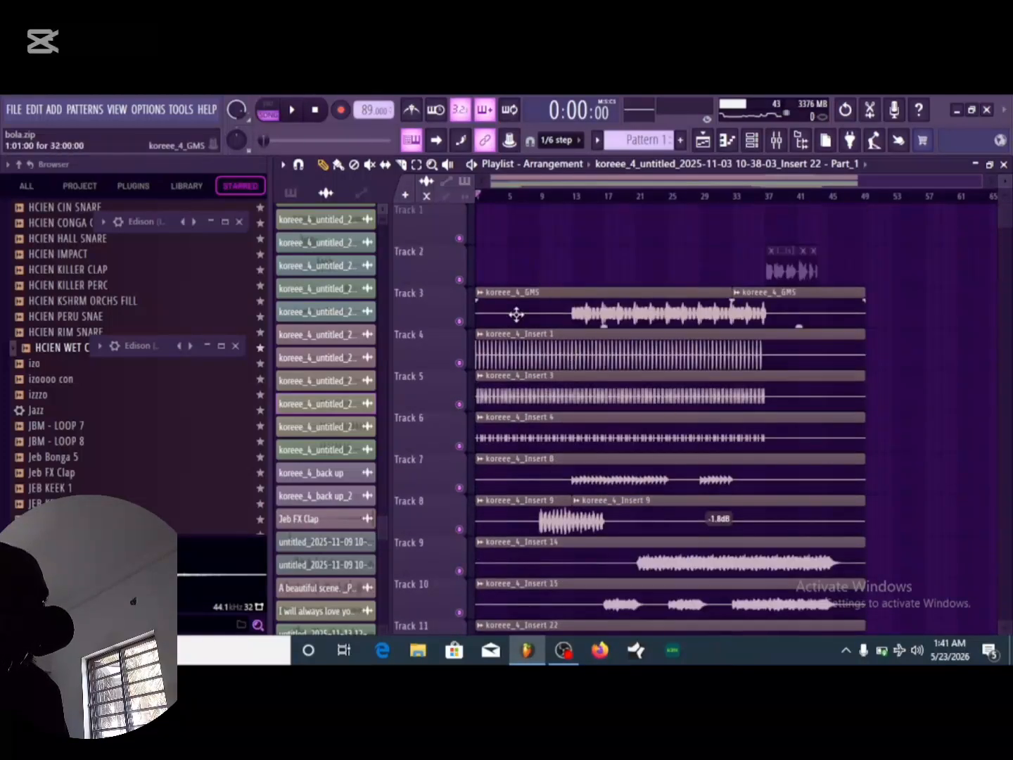
scroll(538, 369, "down", 2)
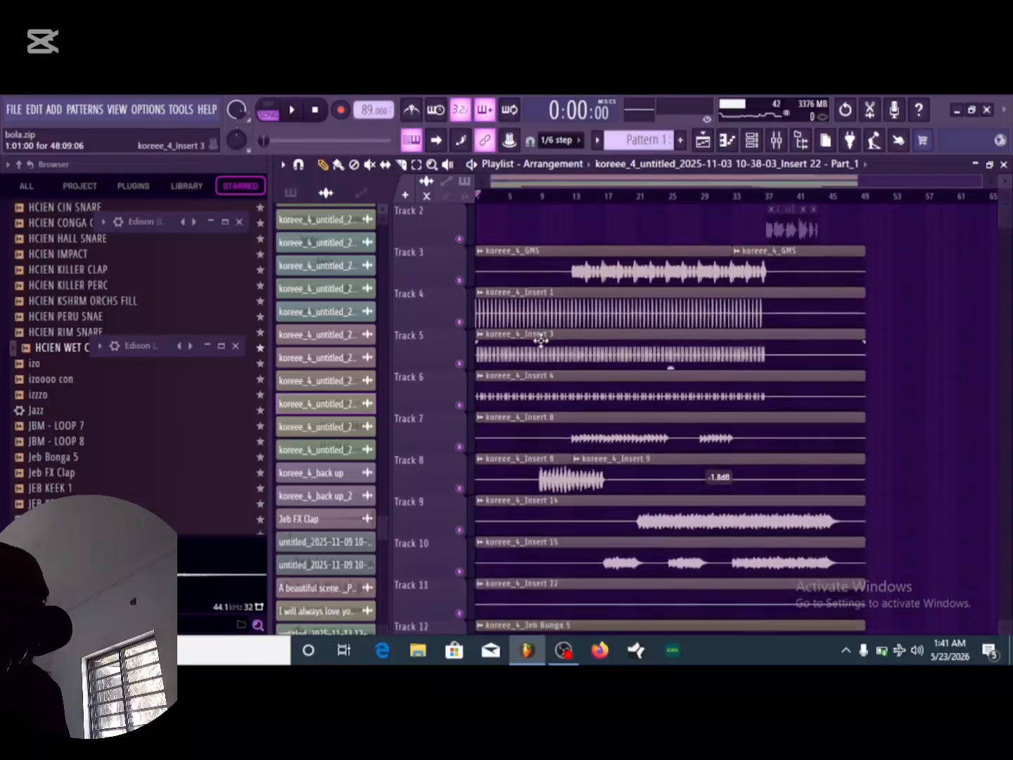
scroll(541, 344, "up", 2)
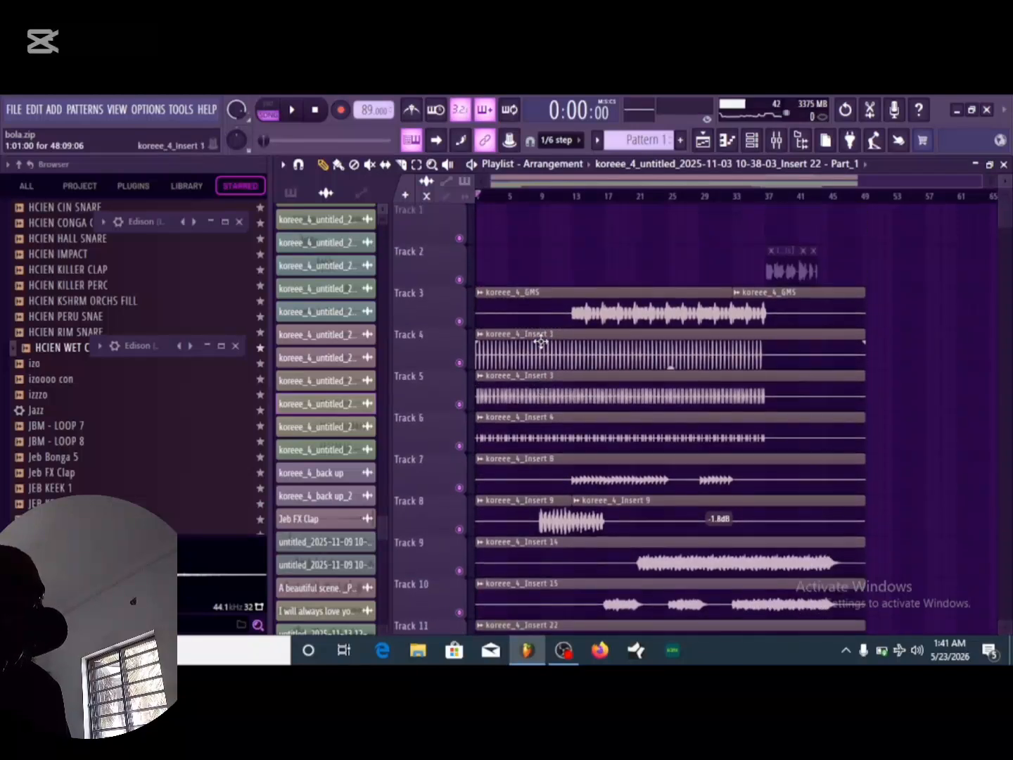